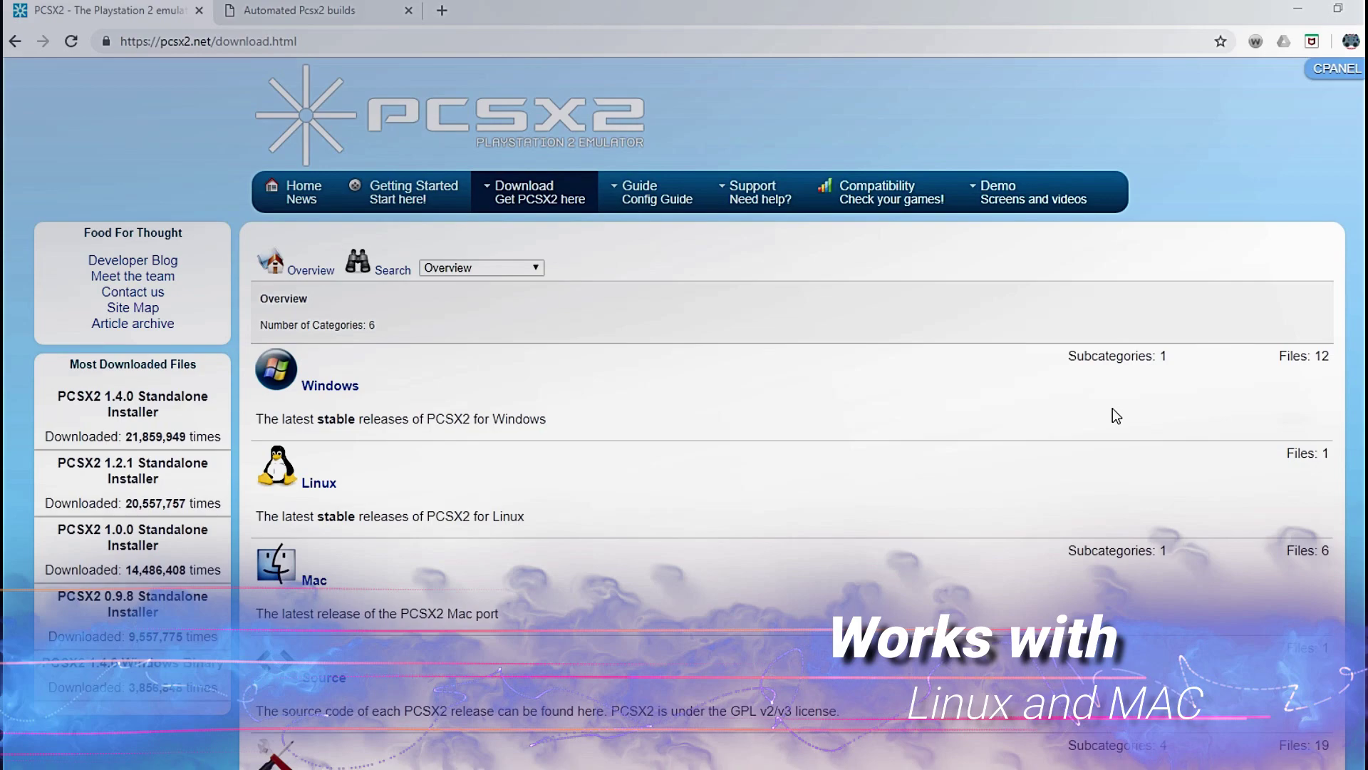
Step: Examine the PCSX2 downloads for each operating system and the list of automated development builds
scroll(1116, 418, "down", 4)
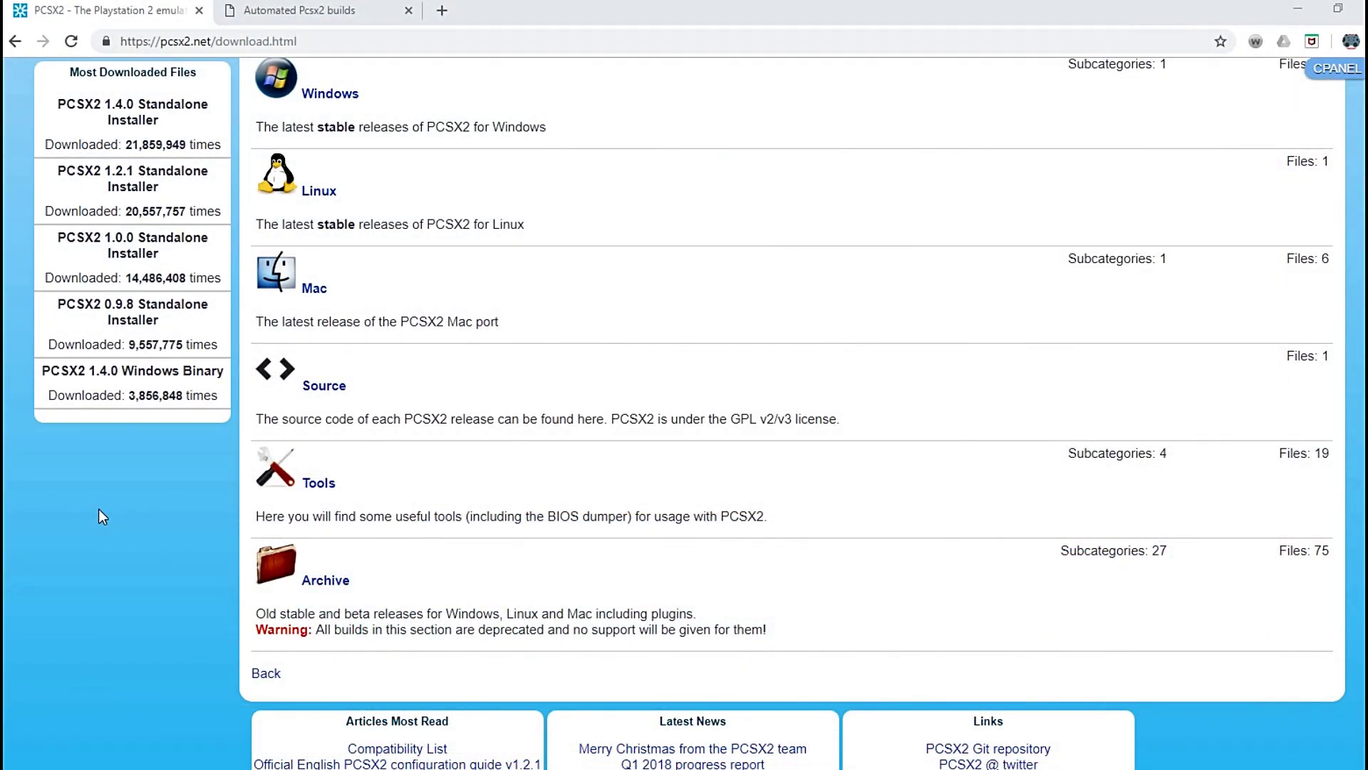
left_click(308, 11)
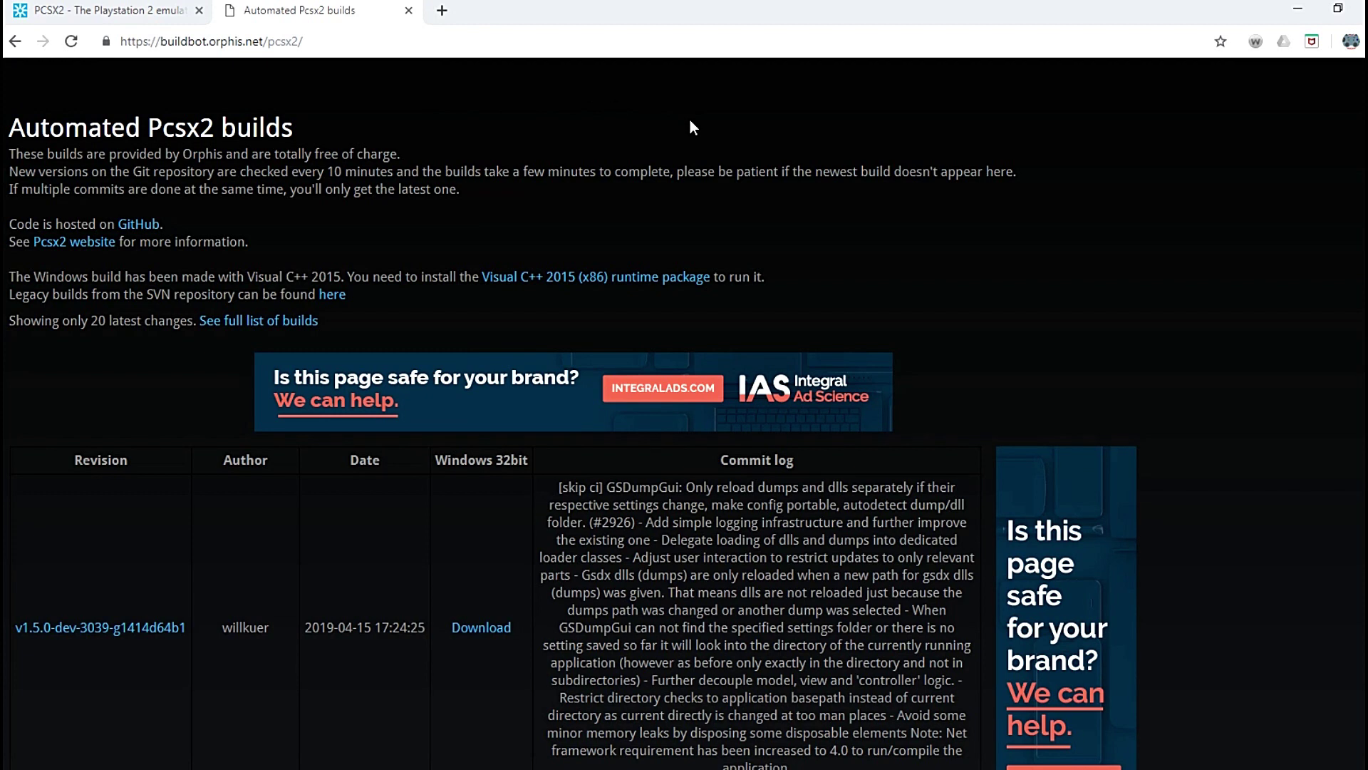
scroll(948, 289, "down", 2)
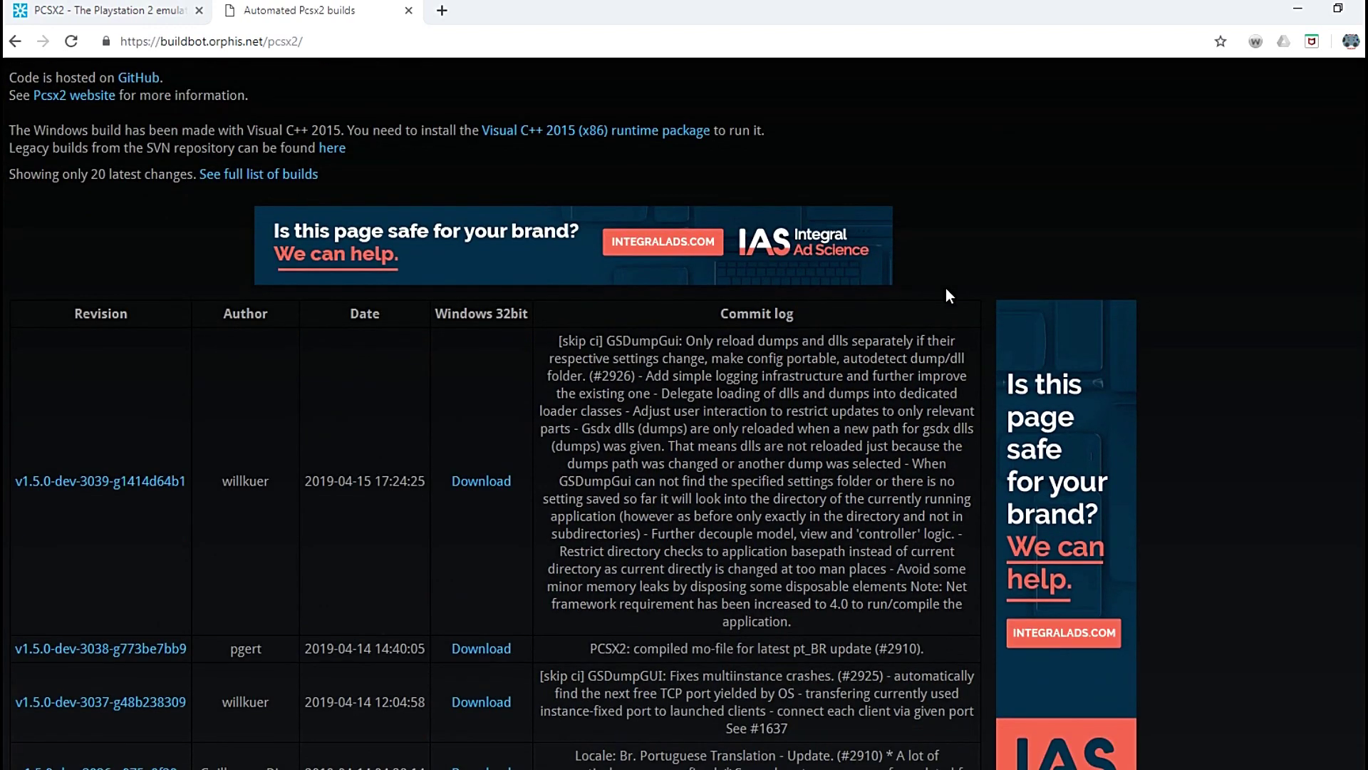
scroll(989, 284, "down", 2)
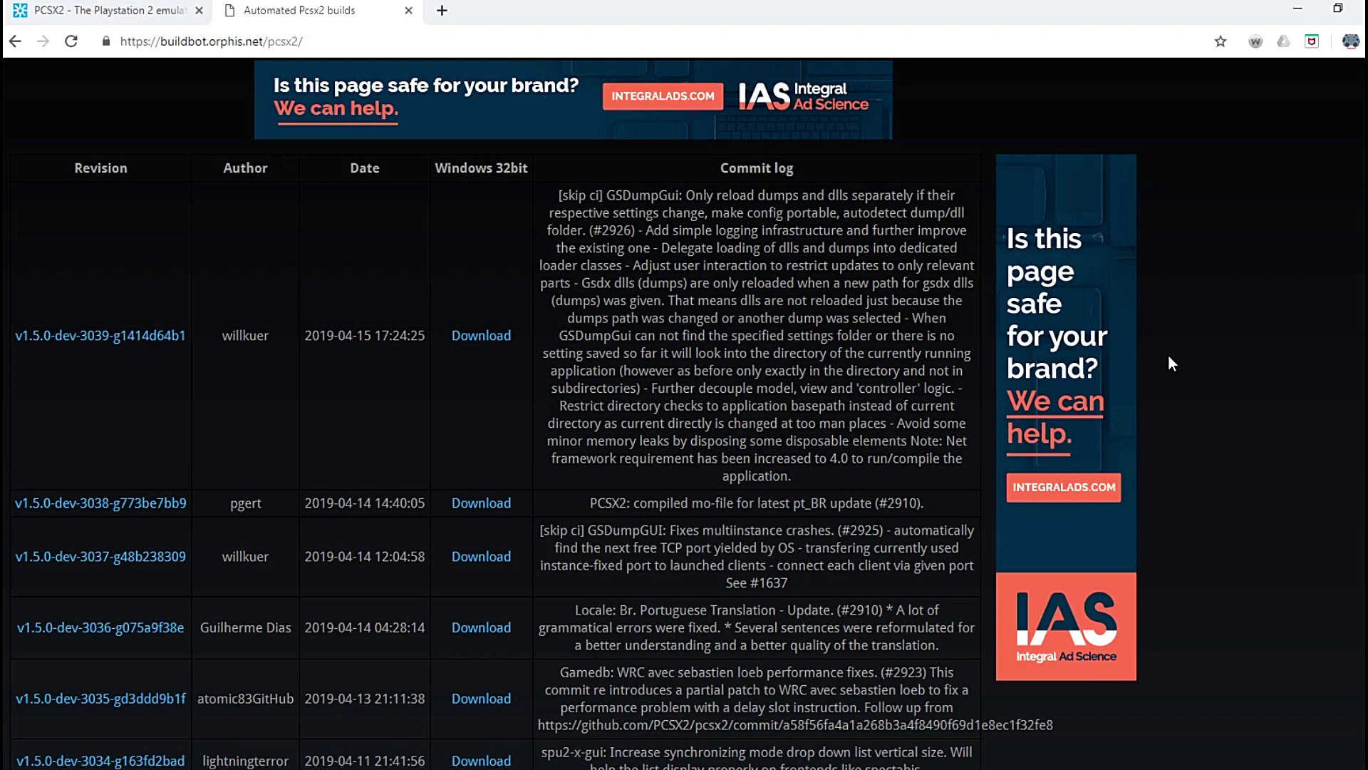
scroll(1168, 357, "down", 2)
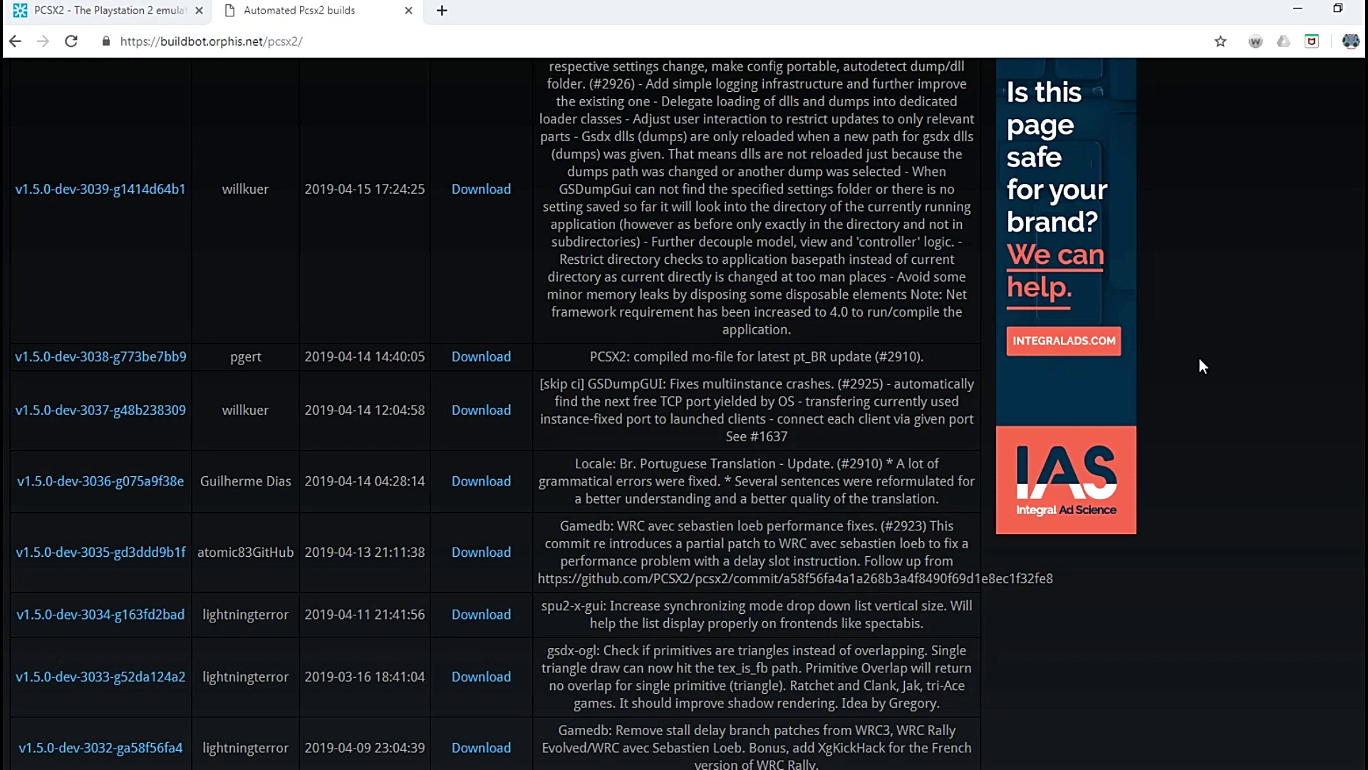
scroll(1200, 361, "down", 6)
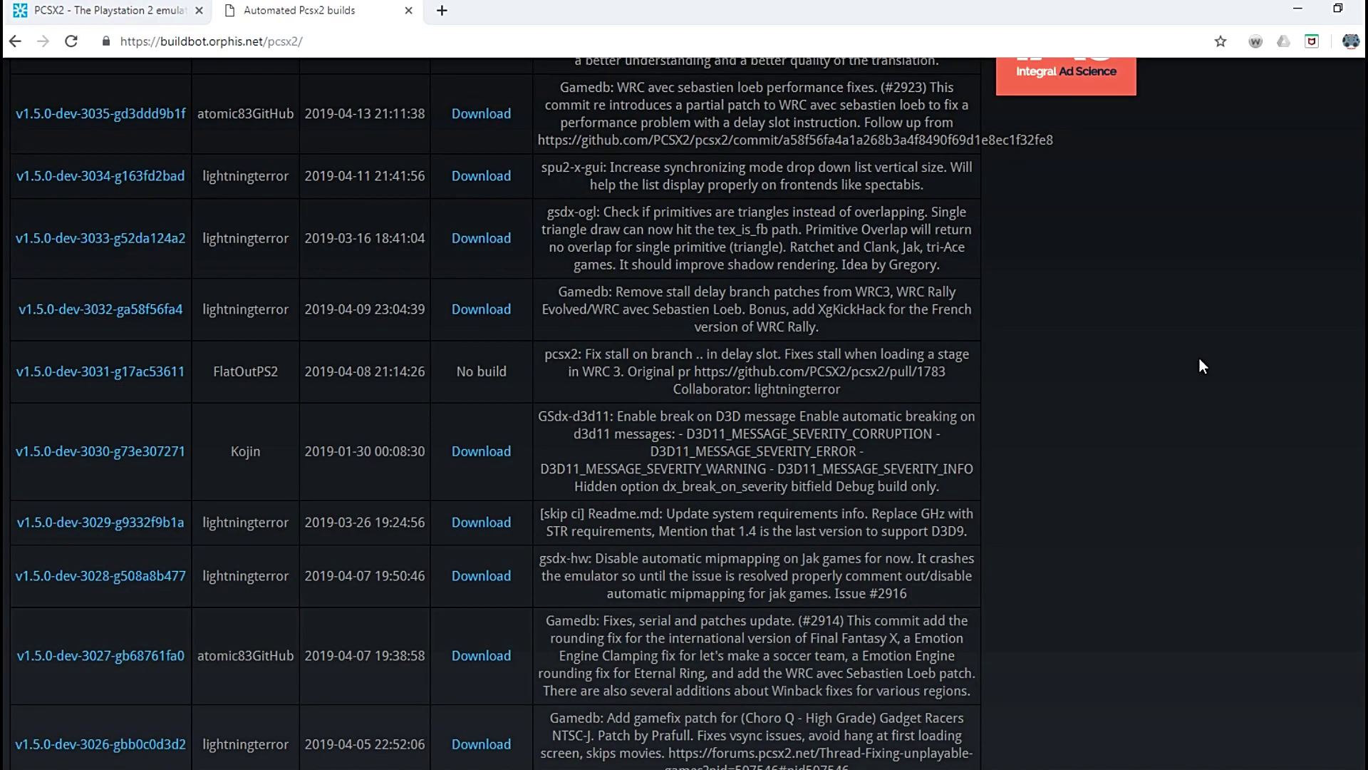
scroll(1202, 366, "down", 2)
scroll(1202, 366, "down", 2)
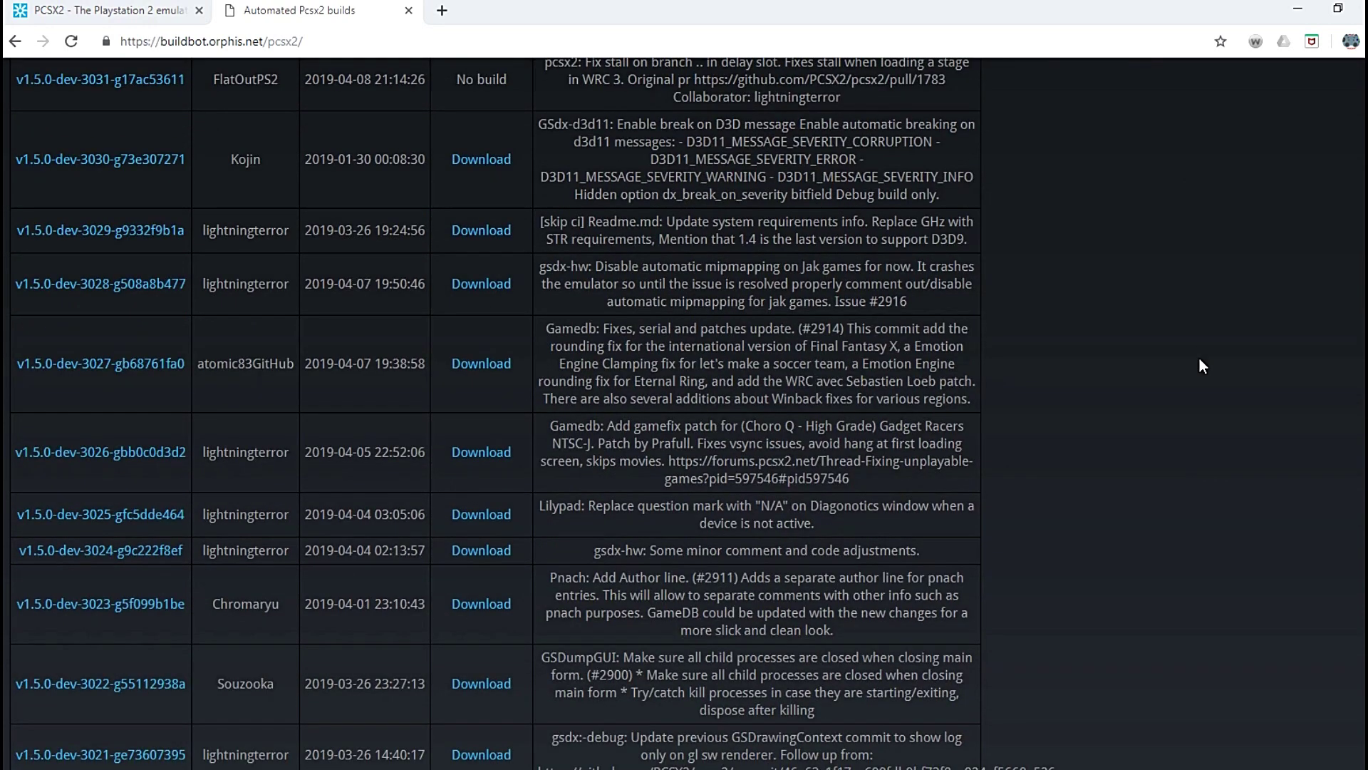
Step: Review the PCSX2 system requirements on the Getting Started page and check this computer's CPU in Task Manager
left_click(103, 10)
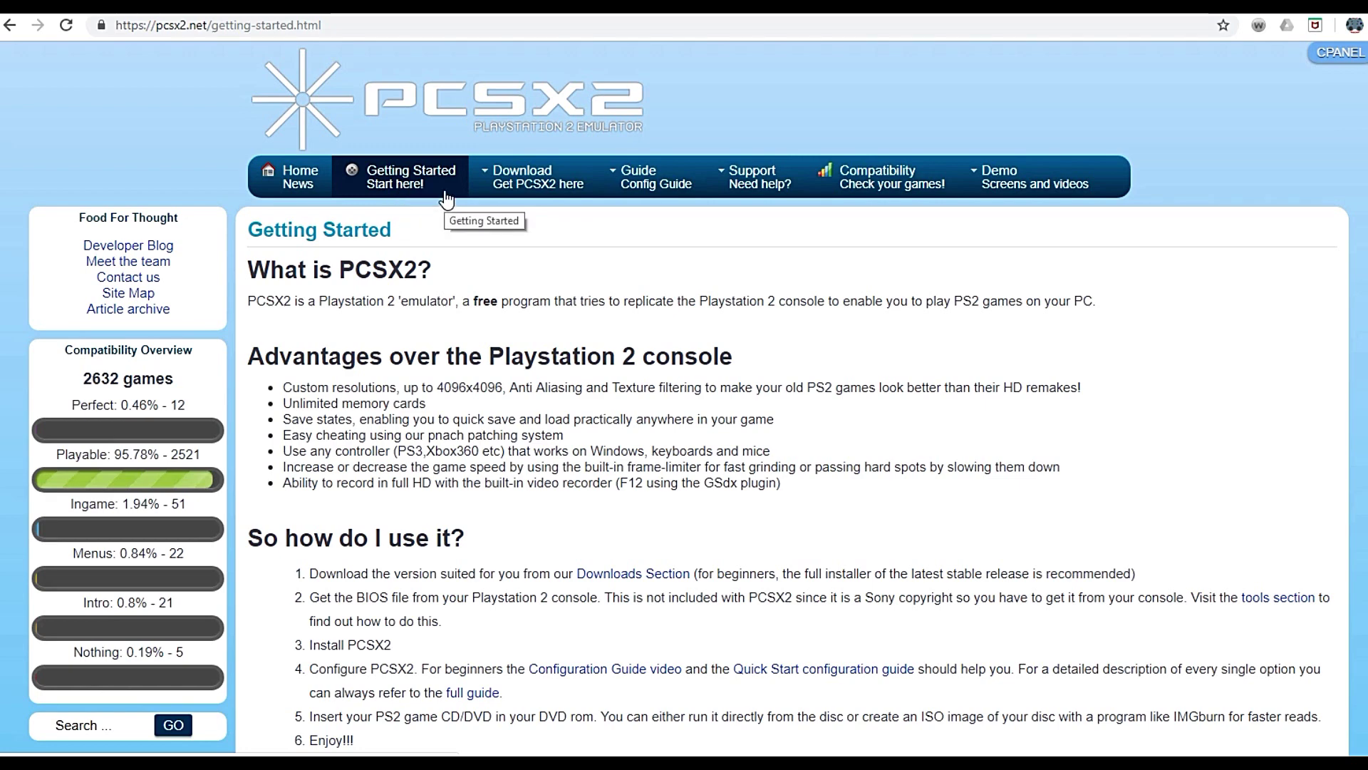
scroll(447, 199, "down", 12)
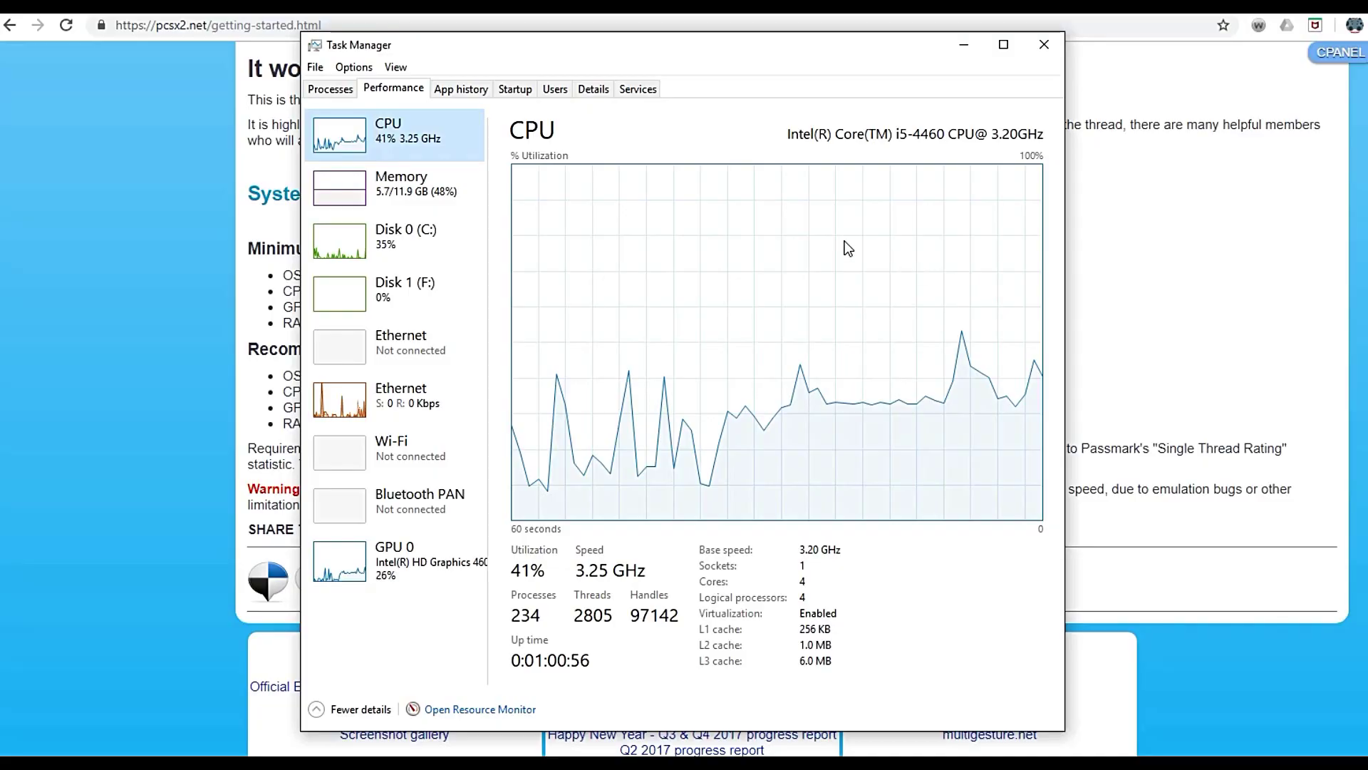
left_click_drag(723, 52, 706, 50)
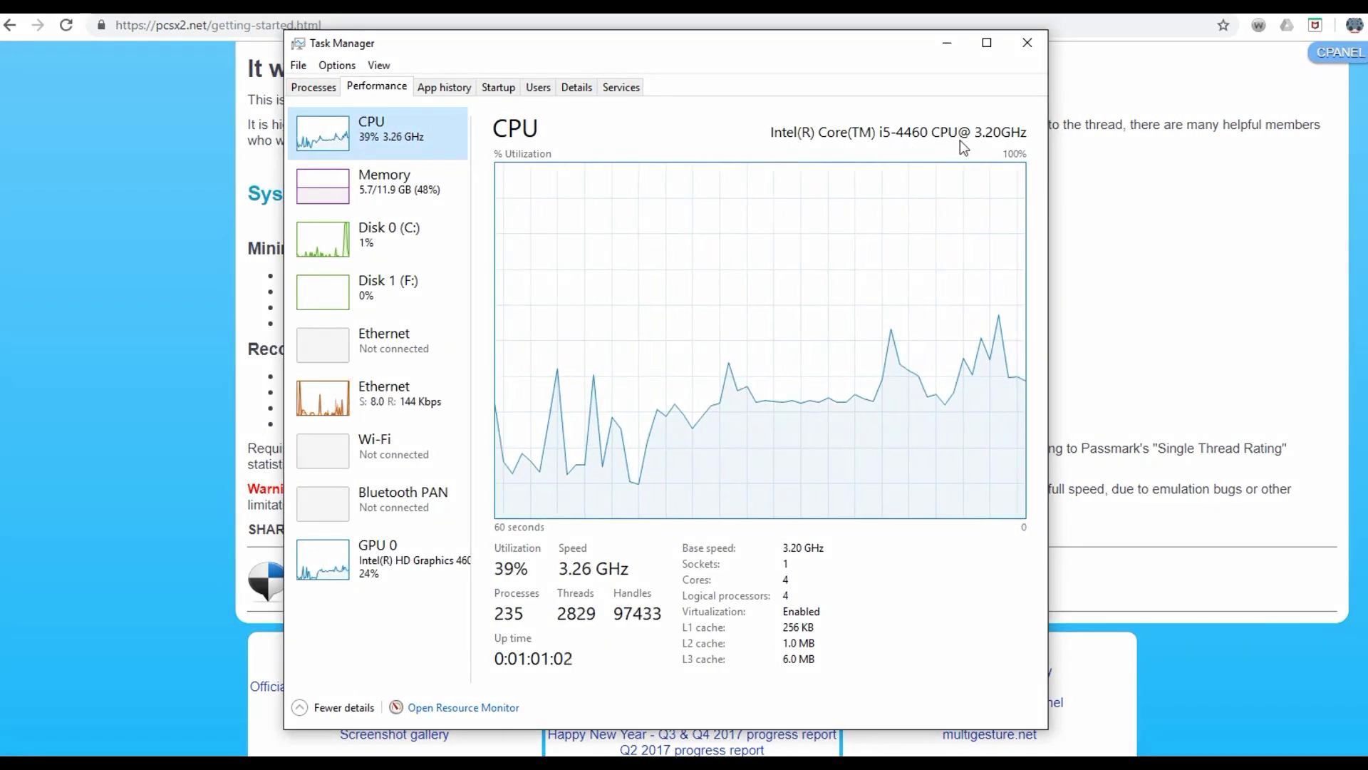
left_click(948, 44)
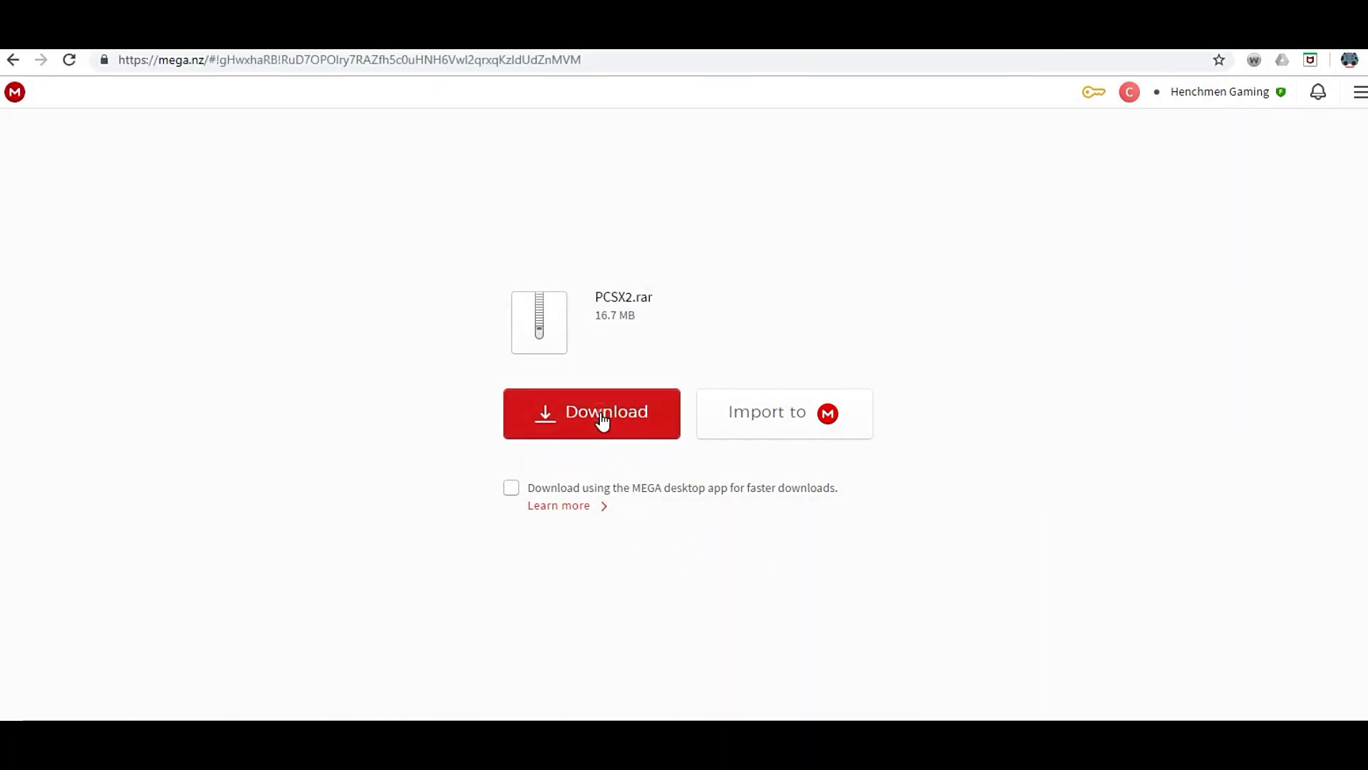
Step: Download PCSX2.rar from MEGA and extract its PCSX2 folder to the desktop
left_click(601, 420)
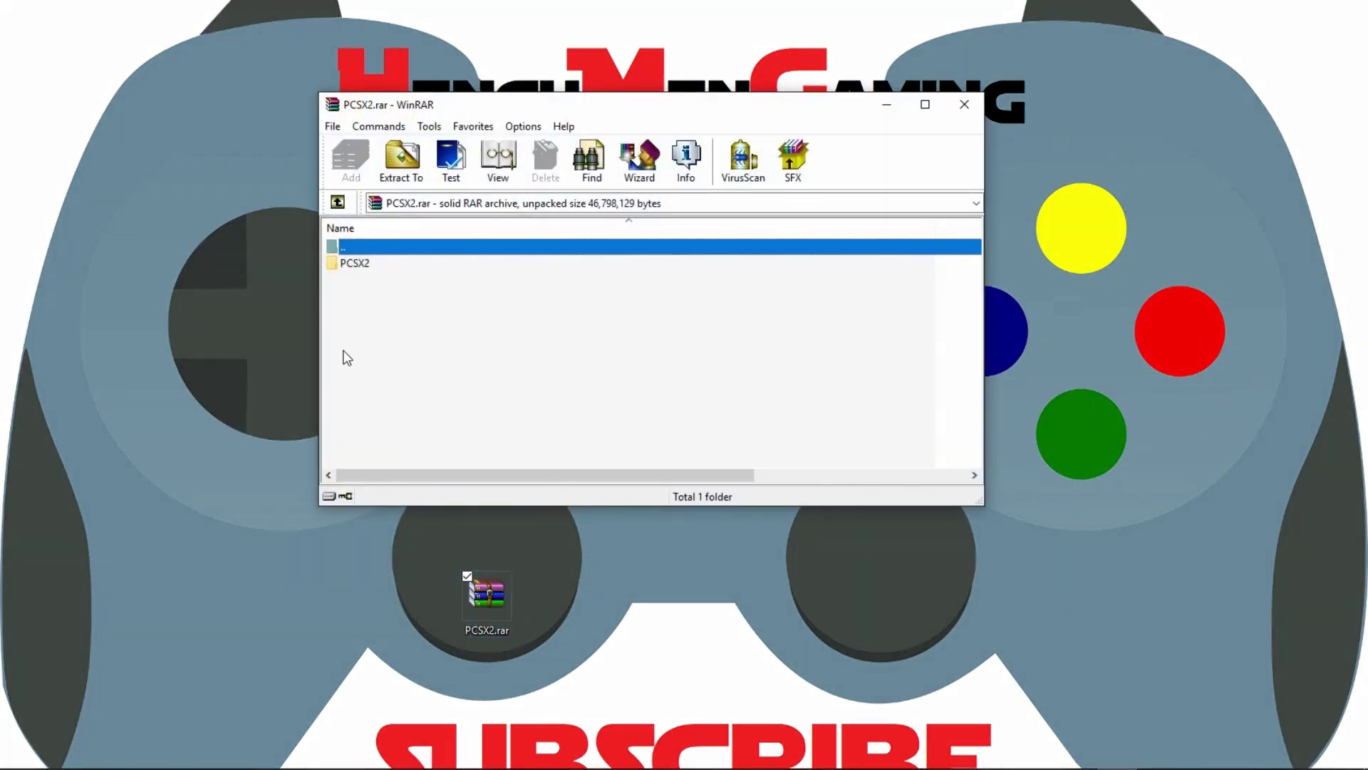
left_click_drag(359, 263, 666, 576)
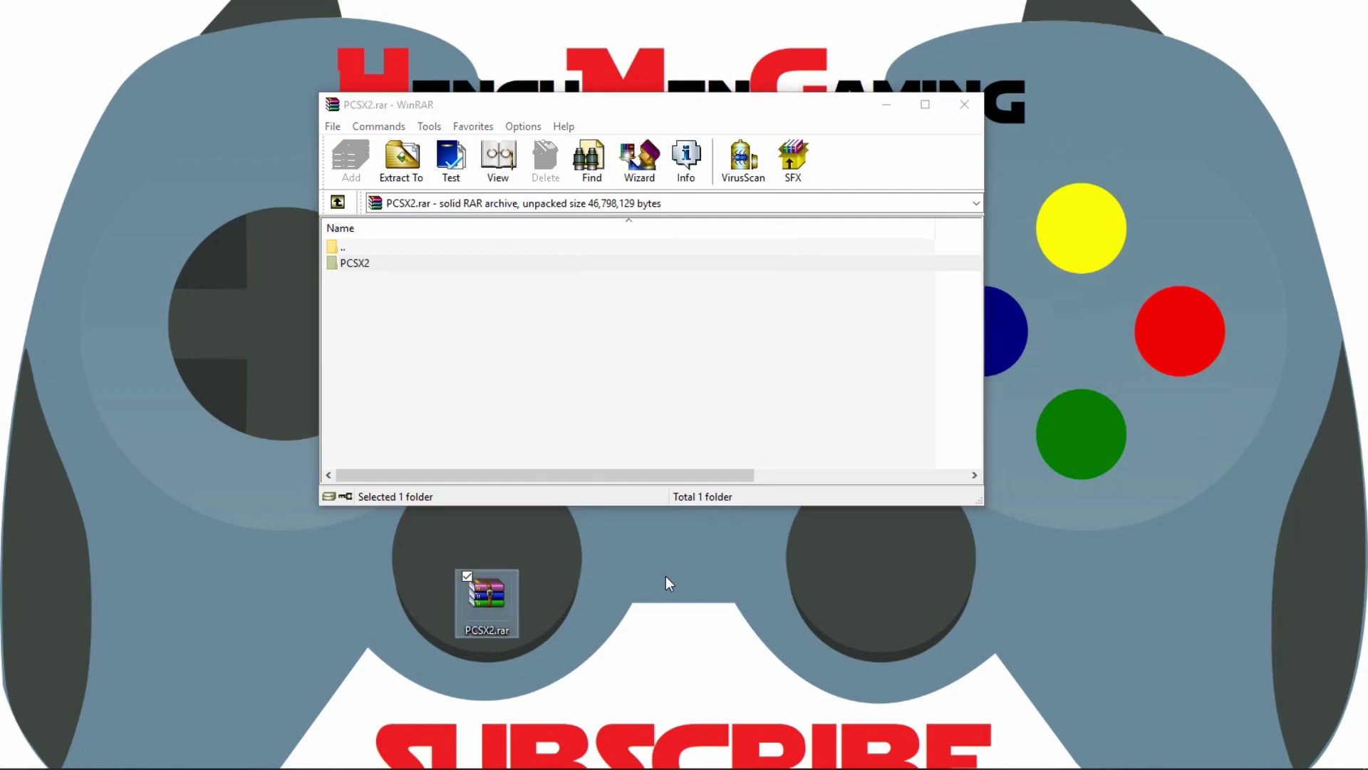
left_click(957, 104)
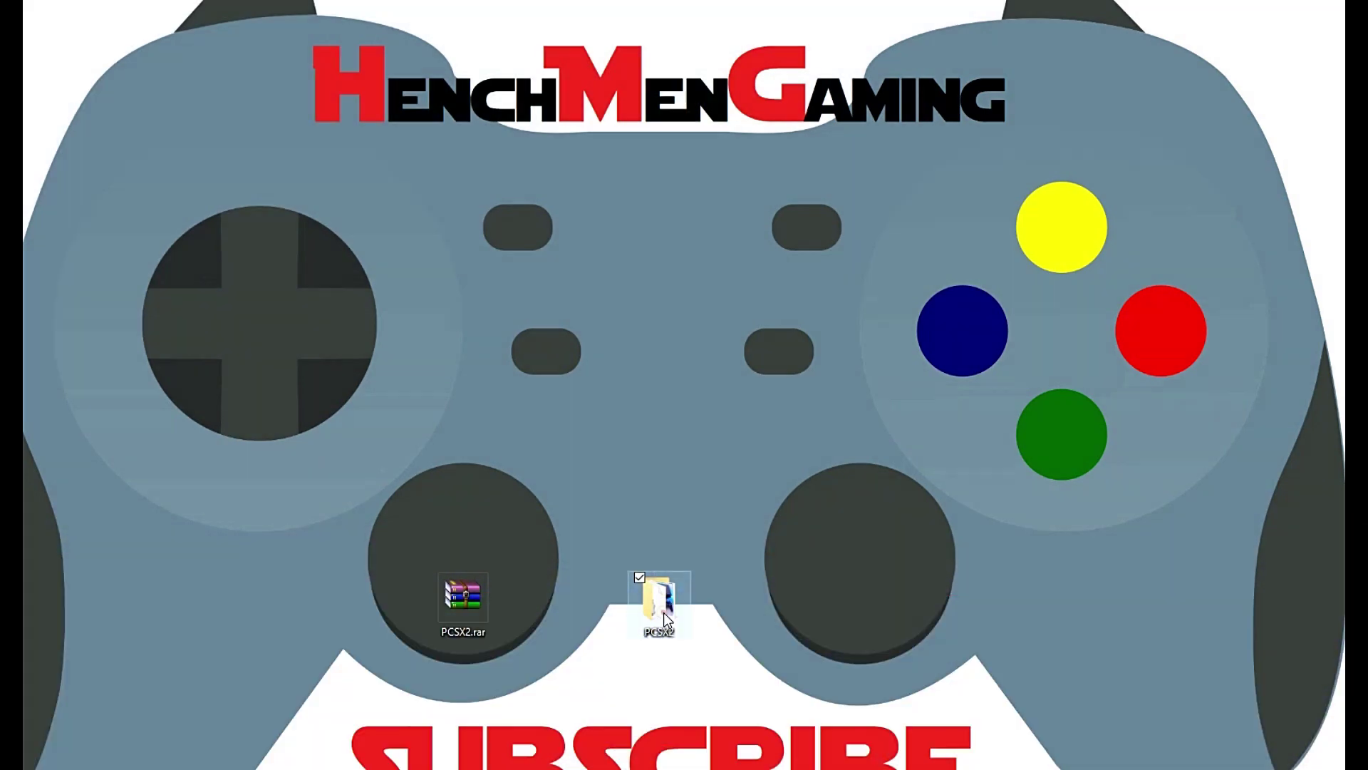
Step: Launch pcsx2.exe from the extracted PCSX2 folder and apply English (U.S.) as the language in the first-time configuration
double_click(664, 614)
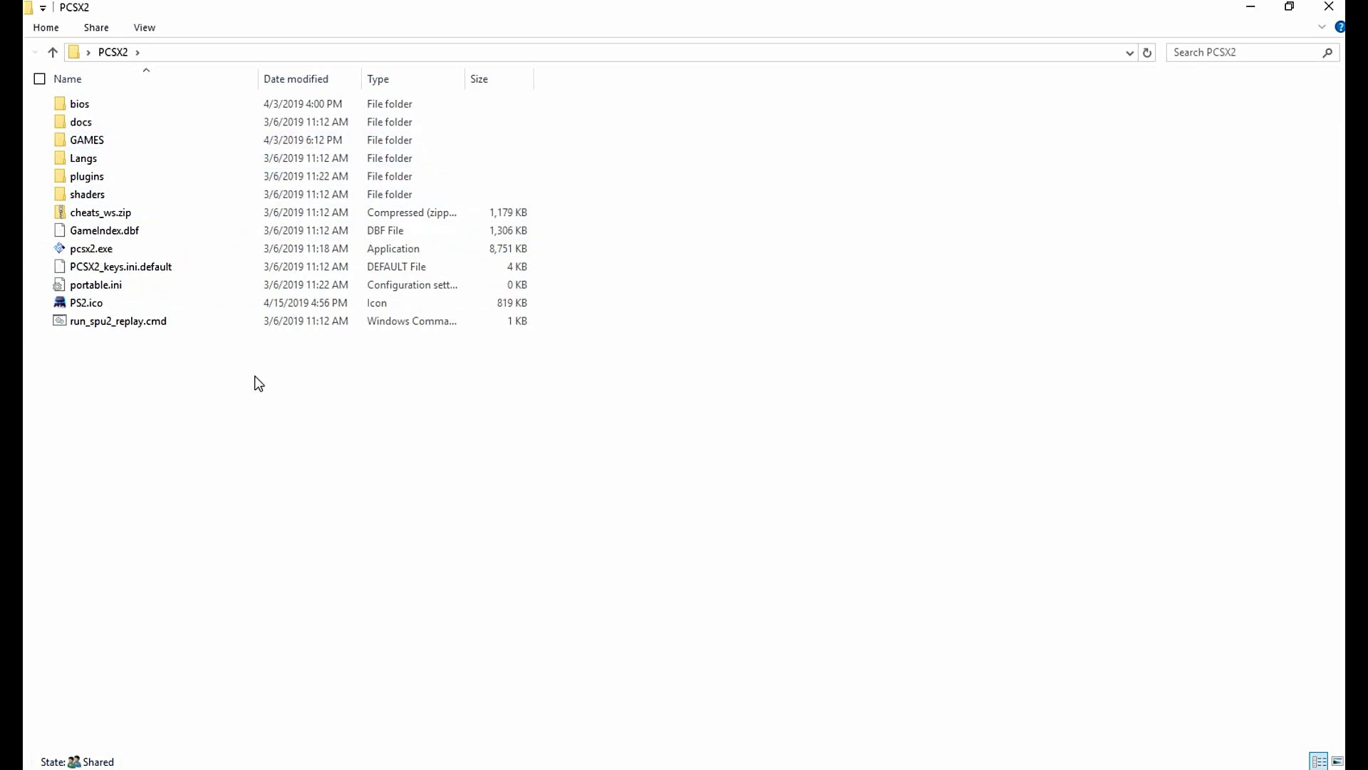
left_click(129, 250)
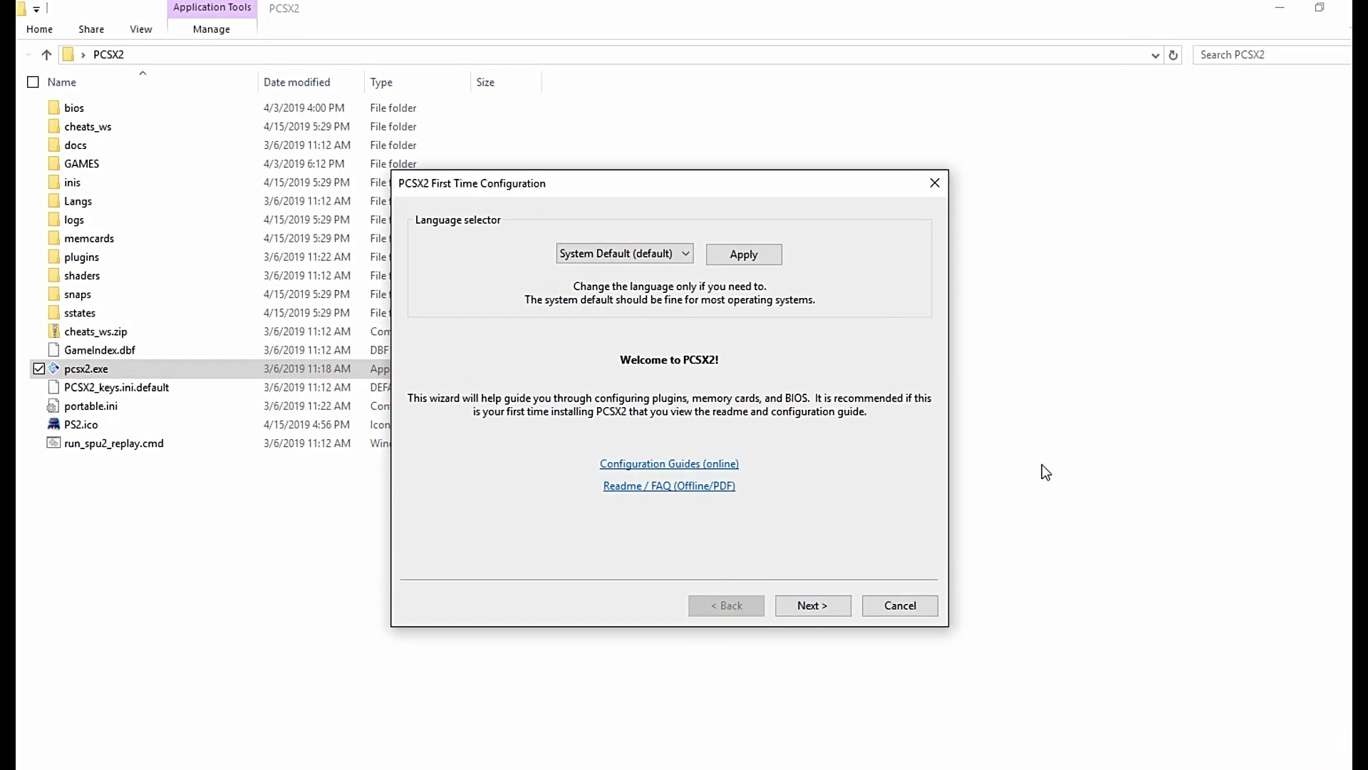
left_click(680, 254)
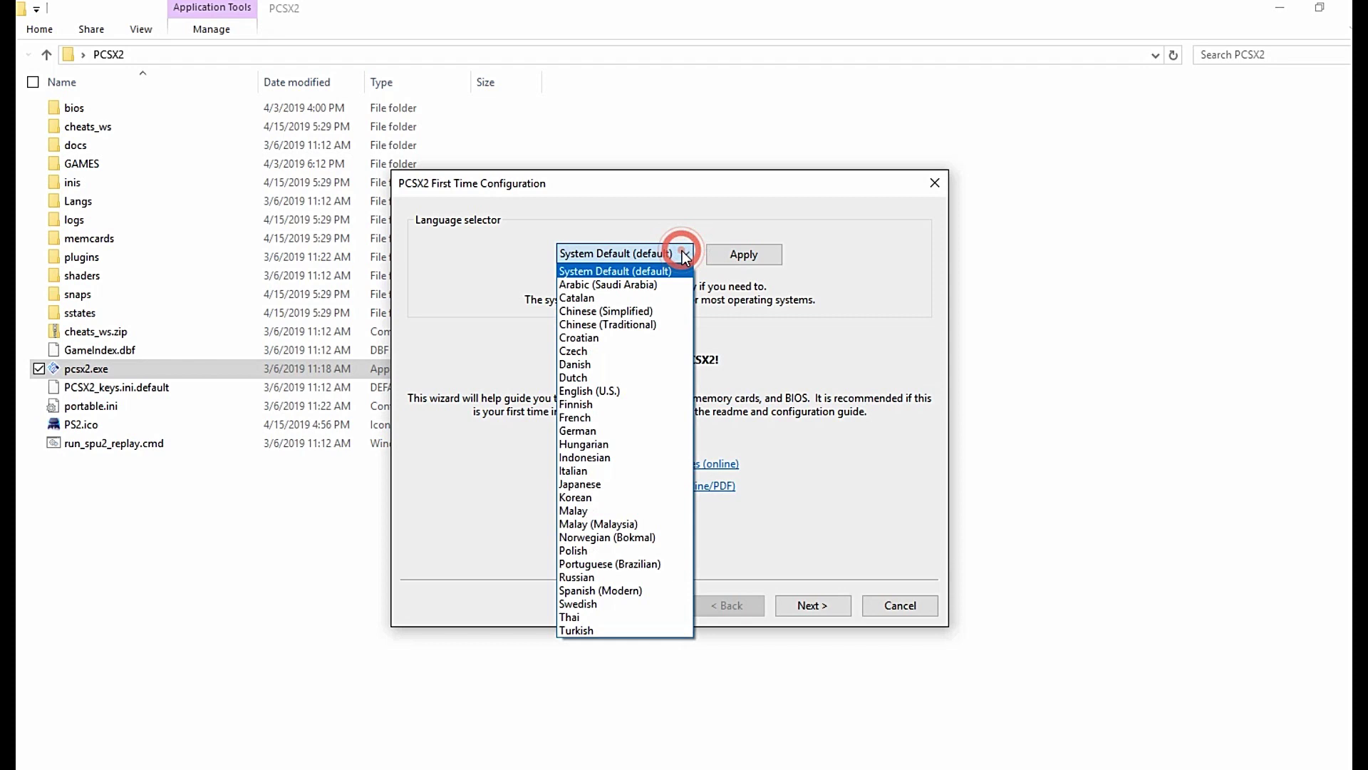
left_click(610, 390)
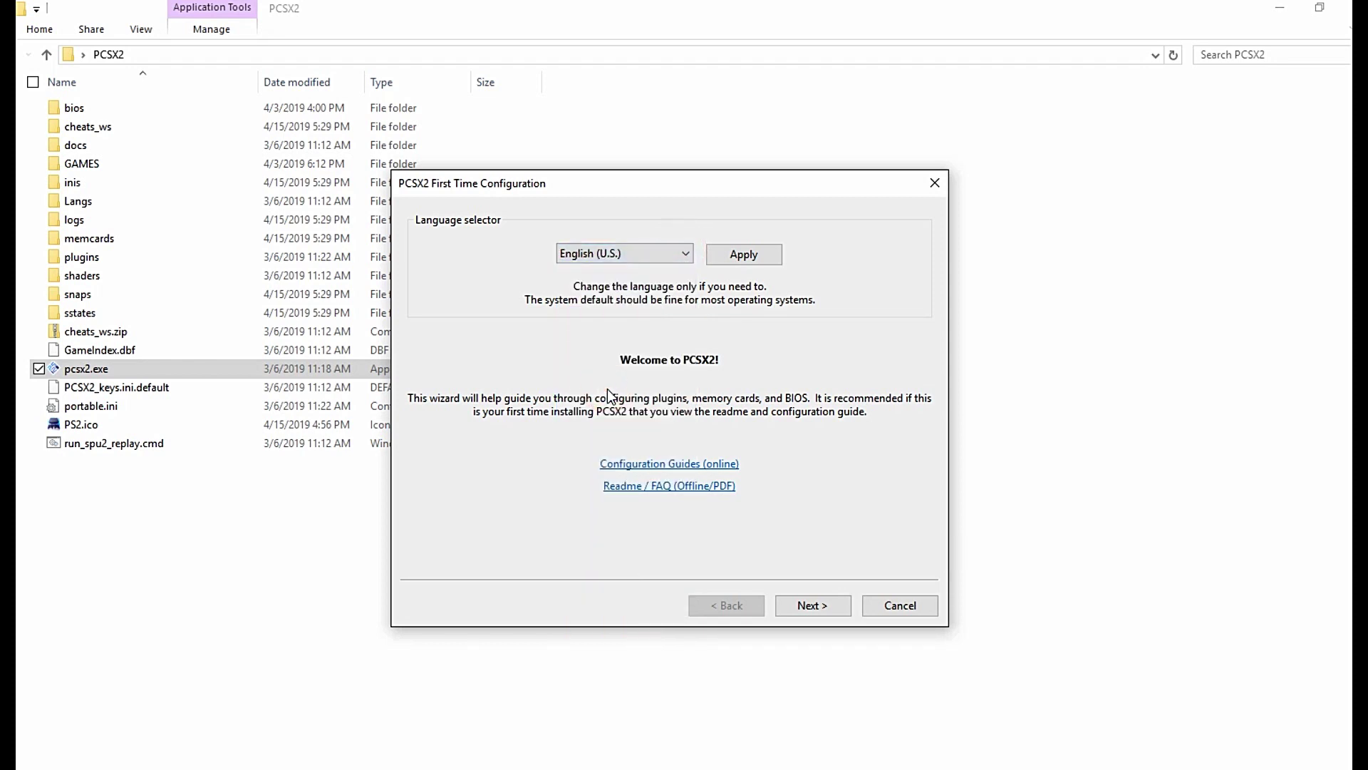
left_click(734, 258)
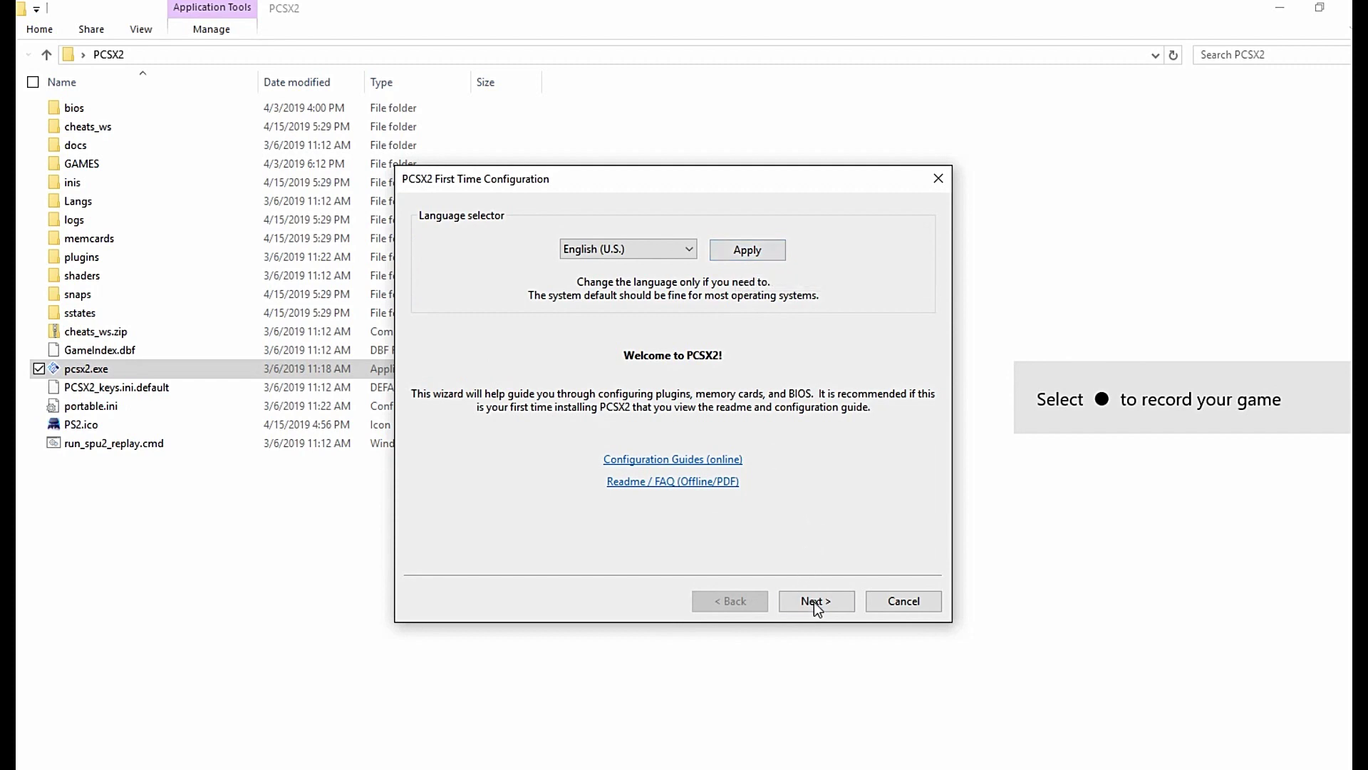
Step: Finish the first-time configuration with the default plugins and the USA v01.60 BIOS, and close the program log
left_click(819, 607)
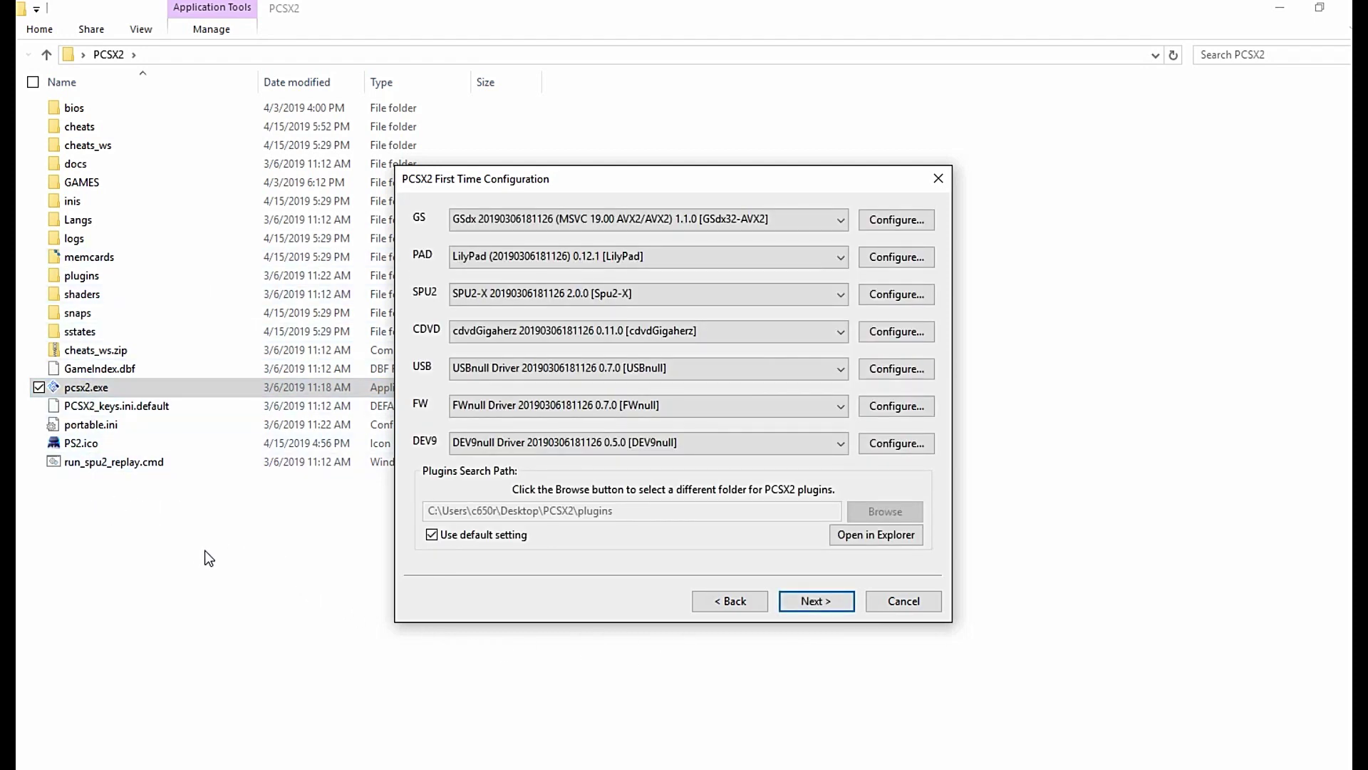
left_click(1009, 528)
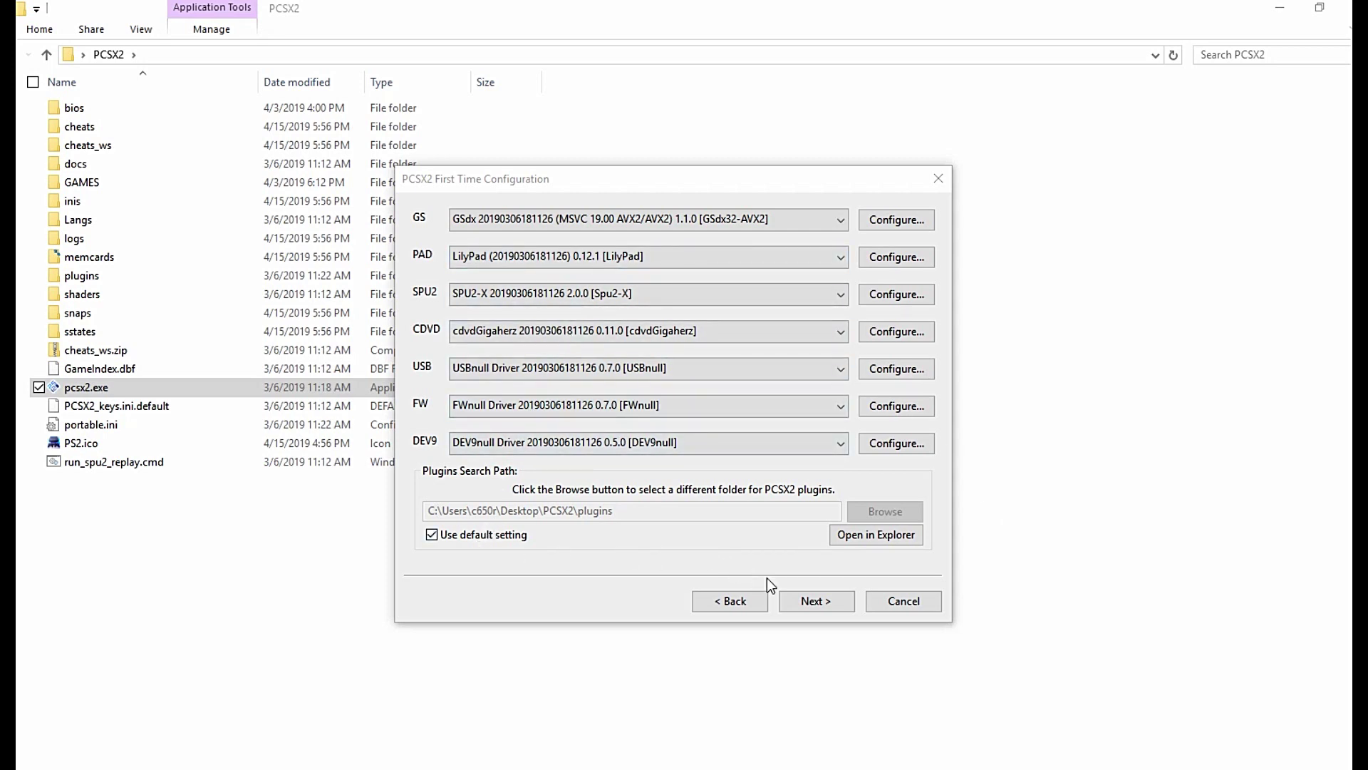
left_click(817, 603)
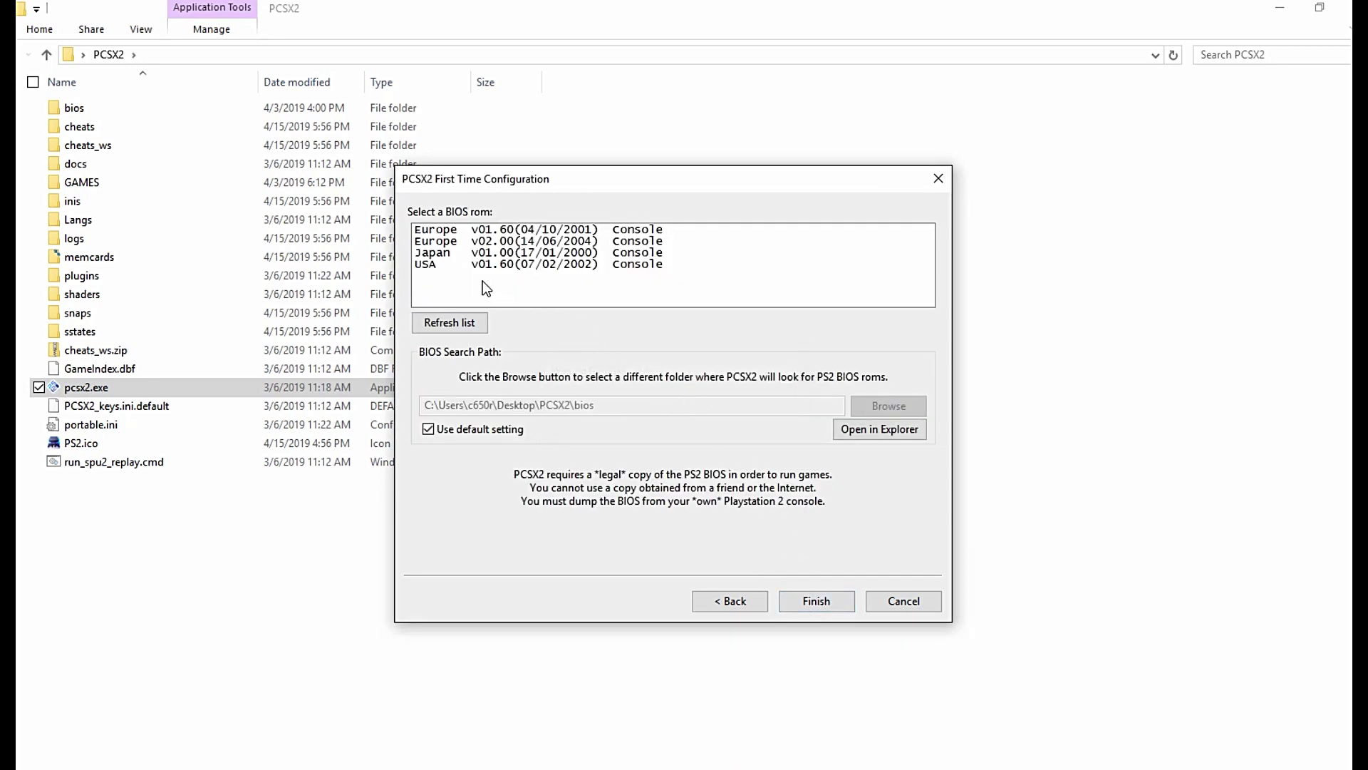
left_click(429, 268)
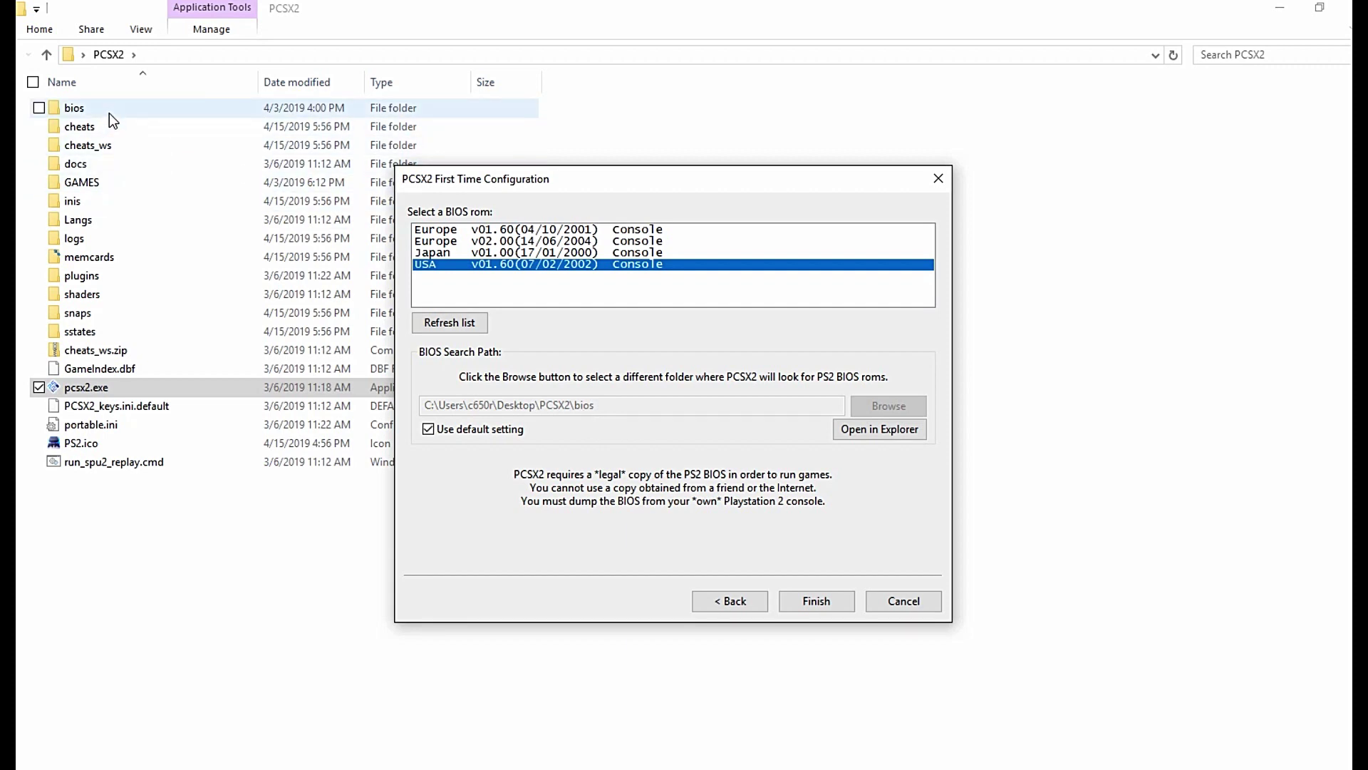
left_click(815, 602)
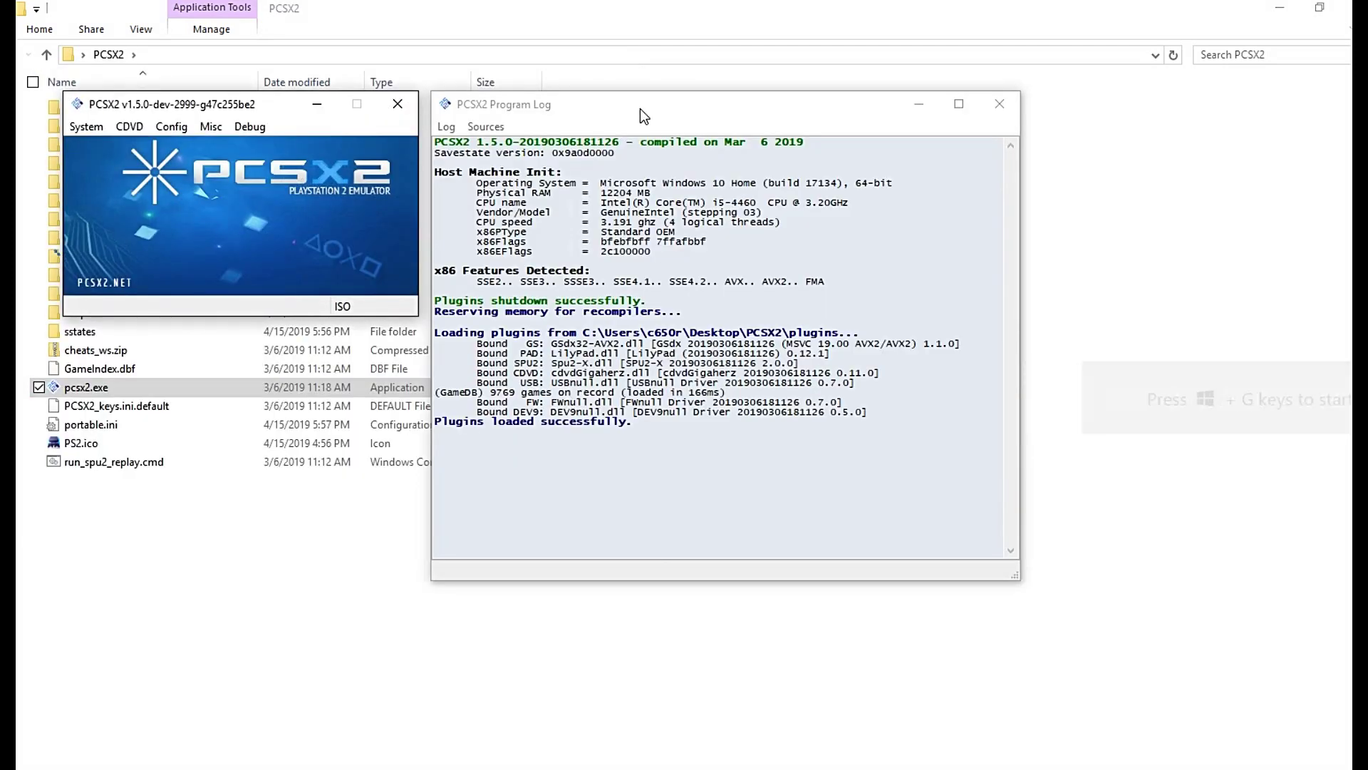
left_click(997, 107)
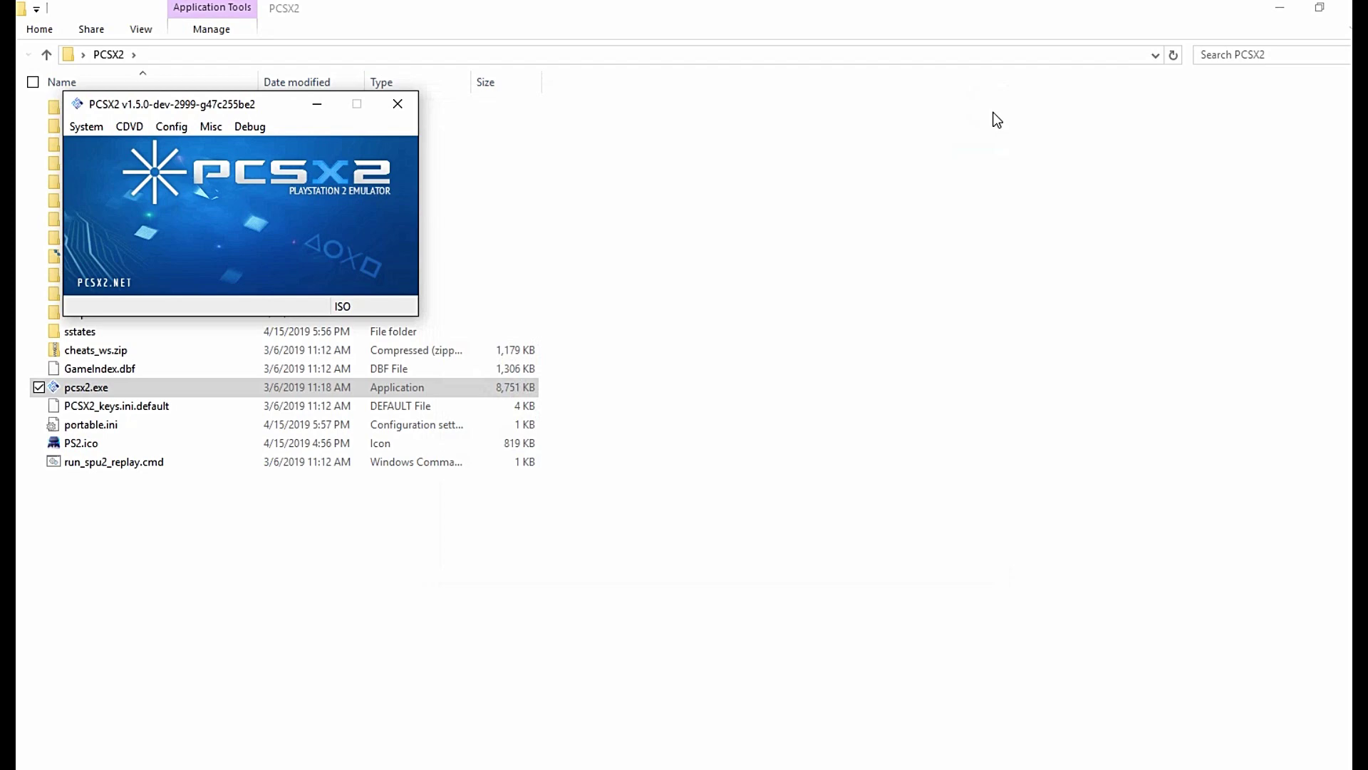
left_click_drag(292, 107, 805, 132)
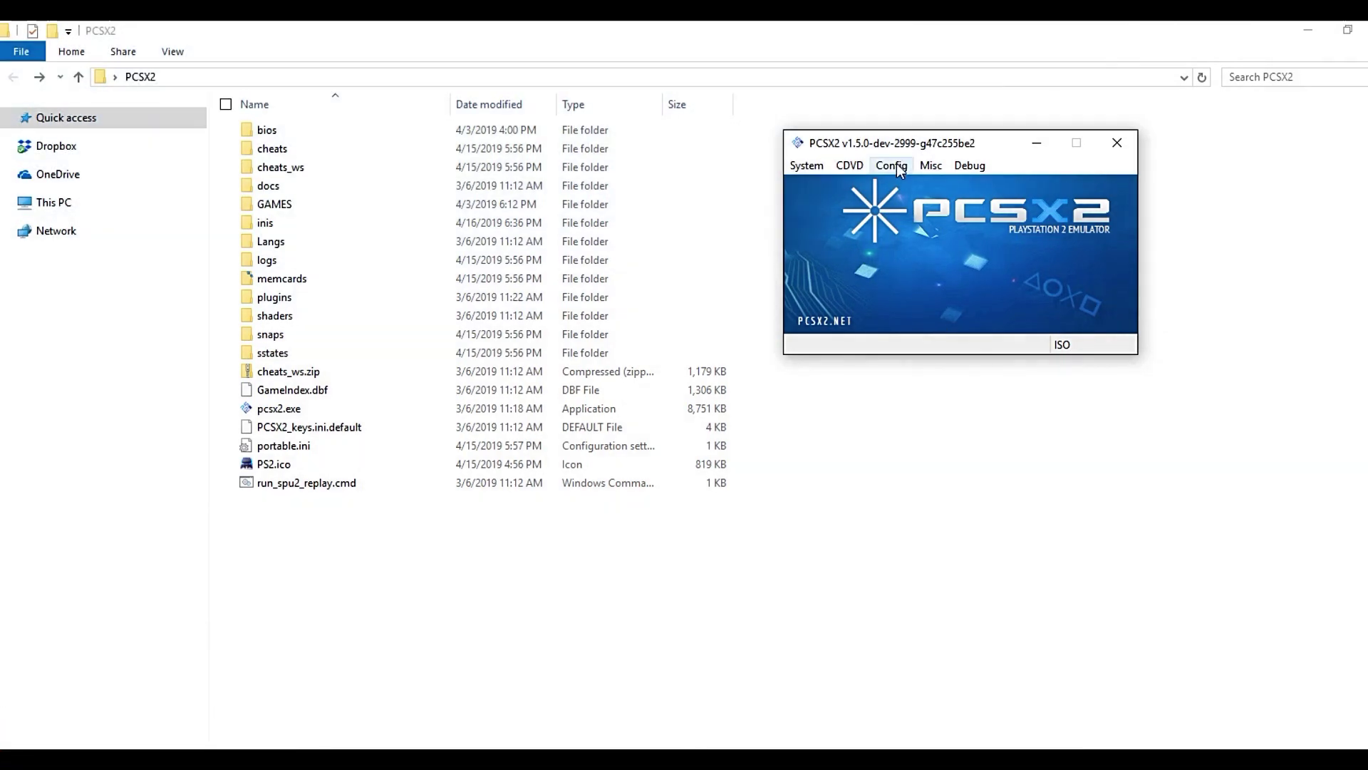
Step: Set the GS window aspect ratio to Widescreen (16:9) in the emulation settings and apply it
left_click(900, 165)
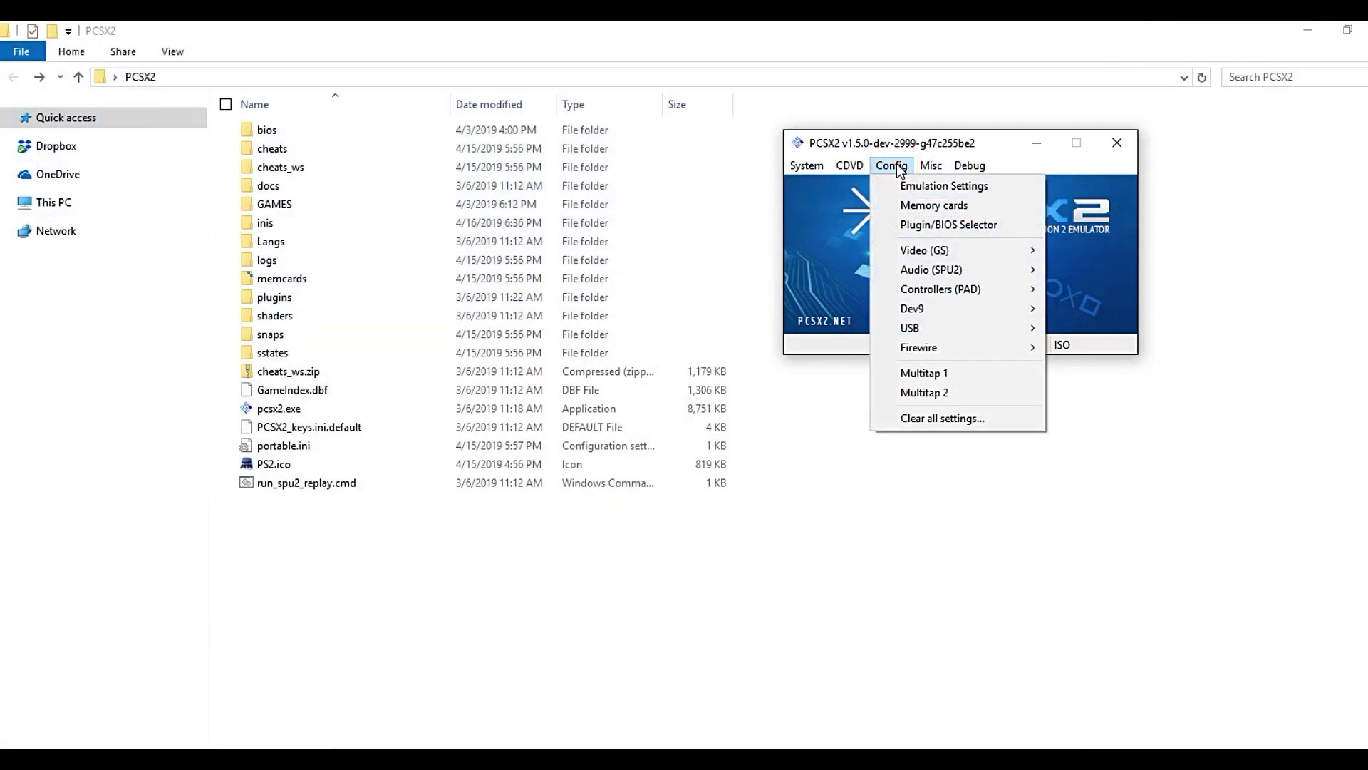
left_click(910, 189)
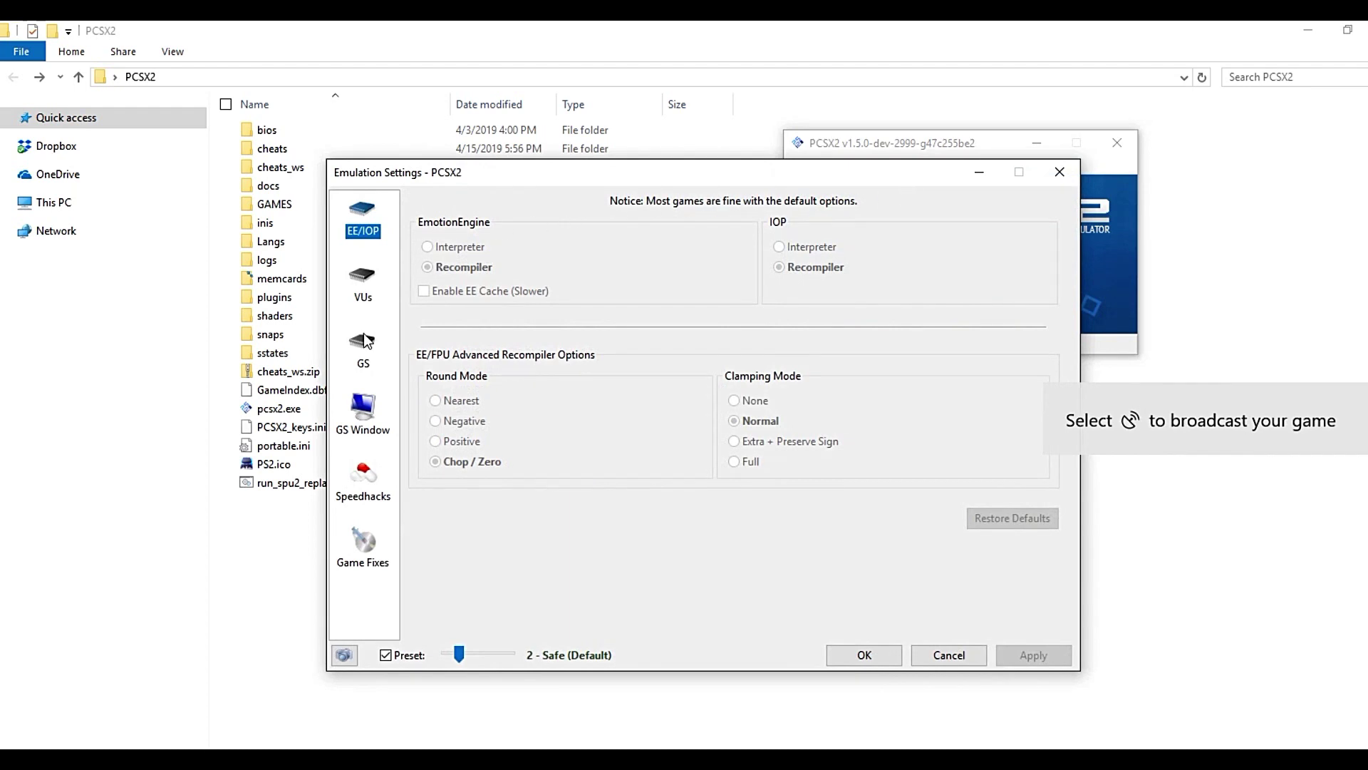
left_click(360, 421)
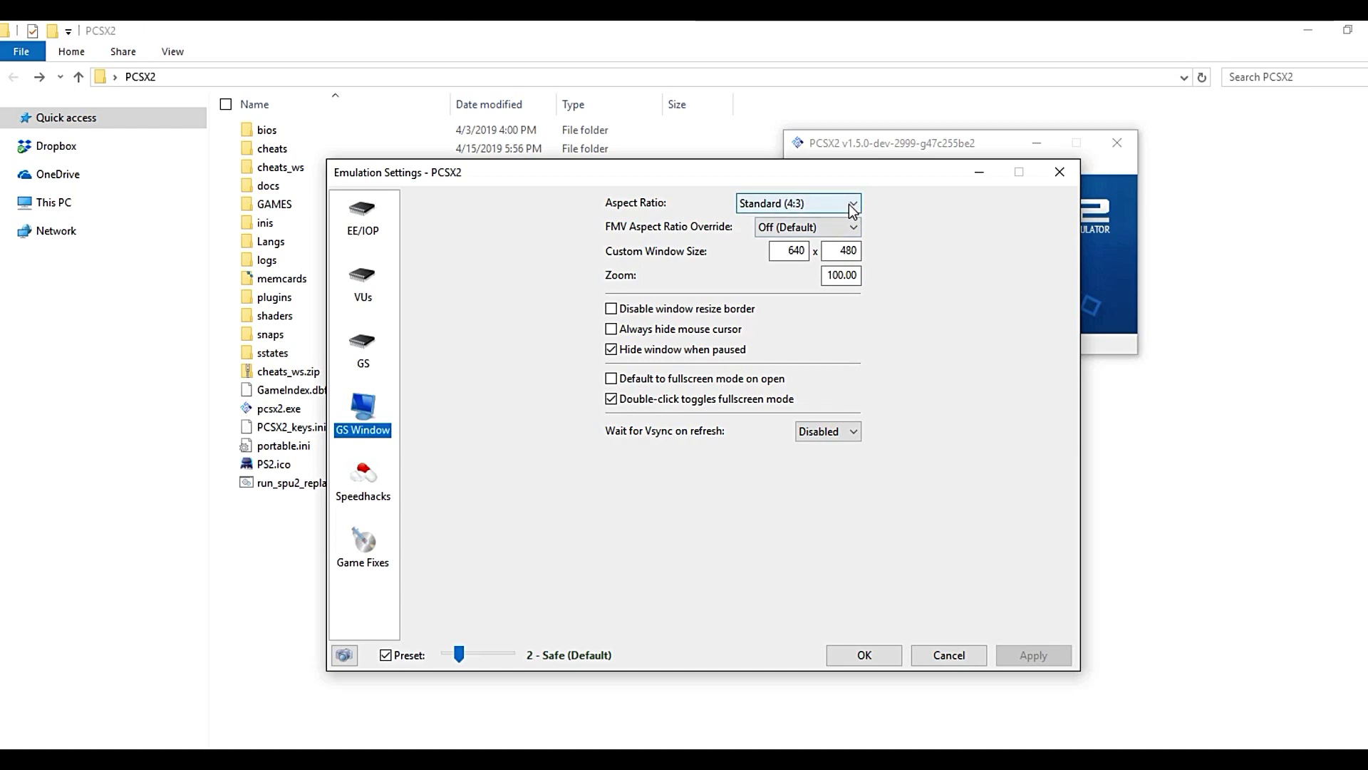
left_click(853, 206)
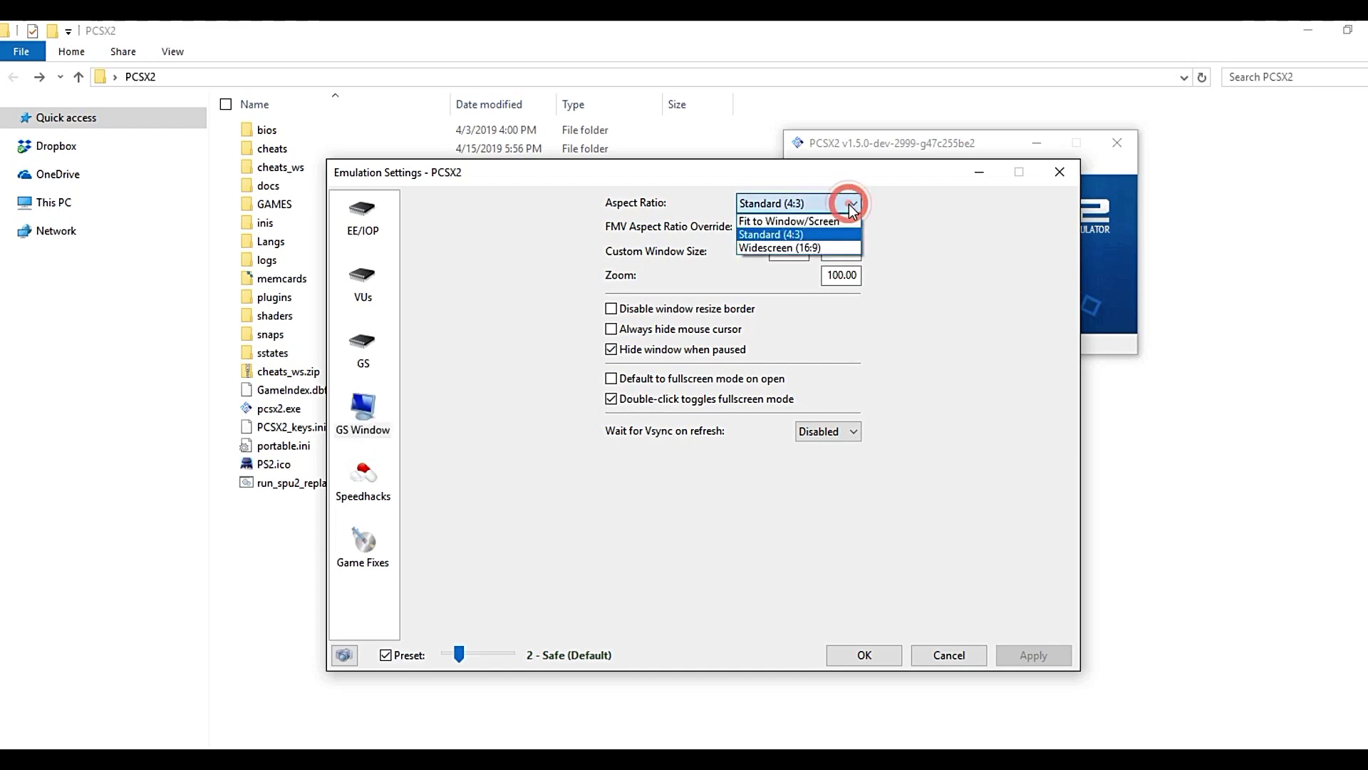
left_click(801, 246)
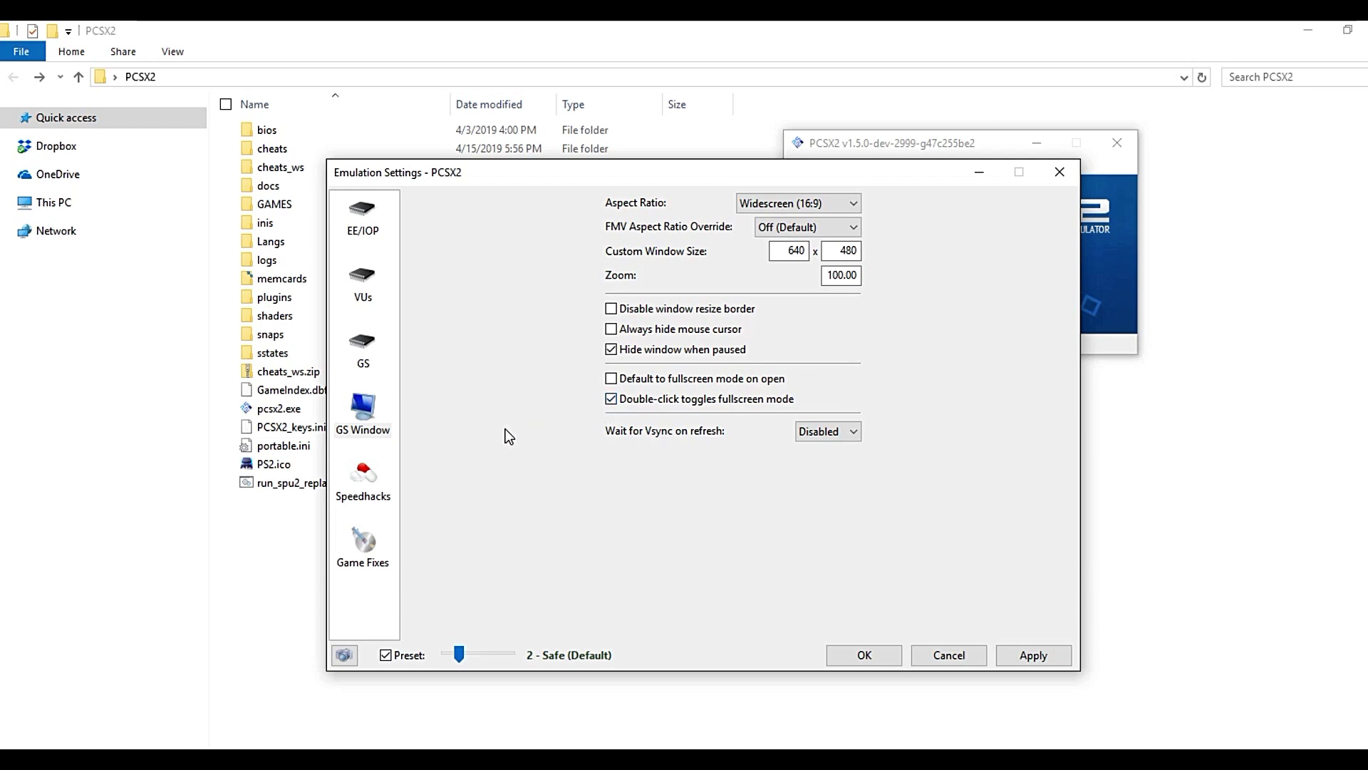
key("Tab")
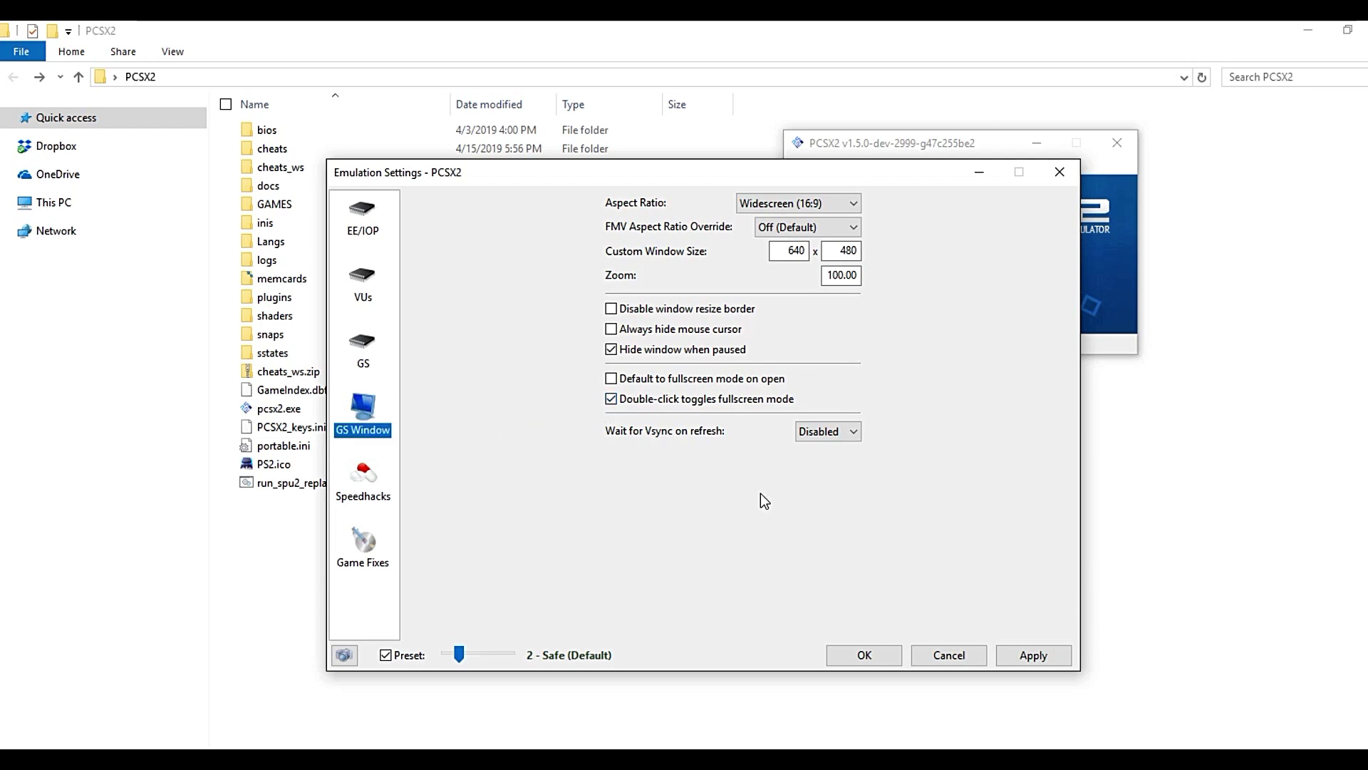
left_click(1037, 653)
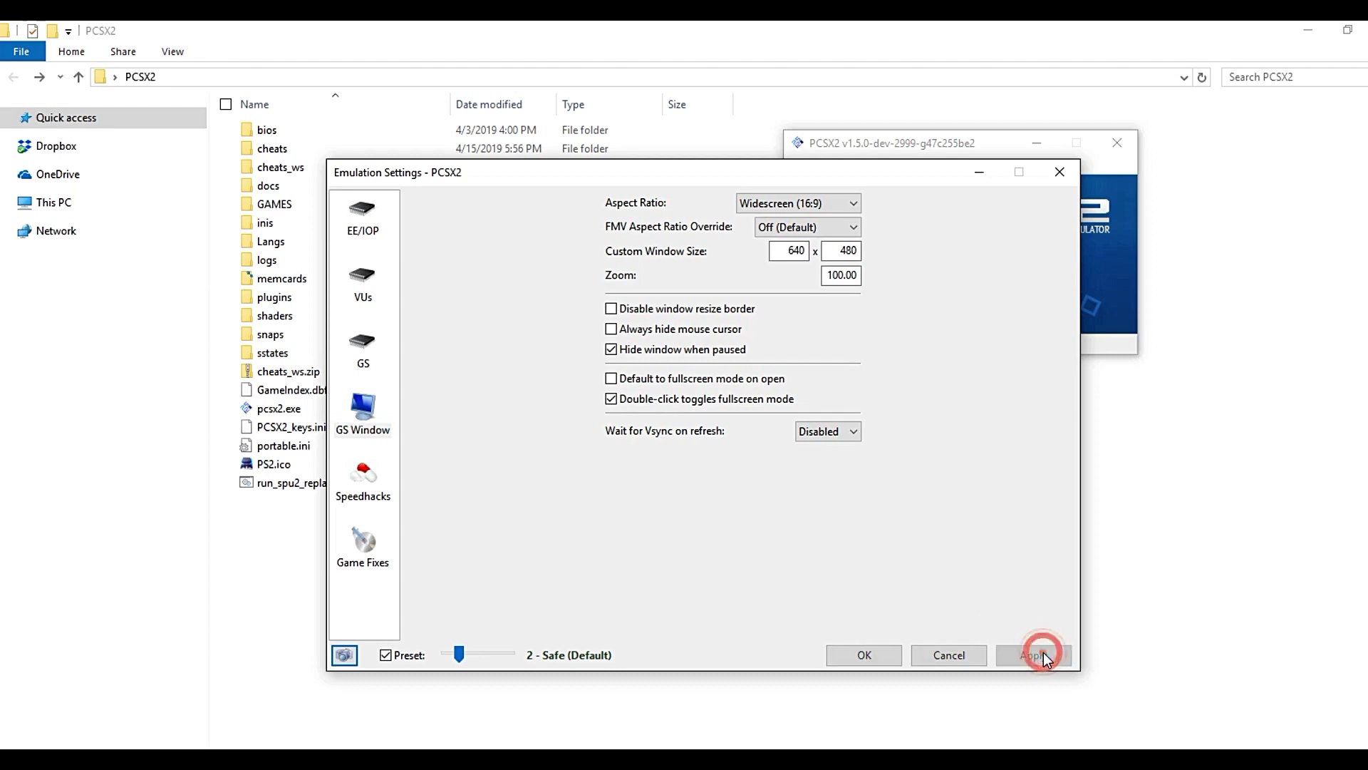
left_click(865, 655)
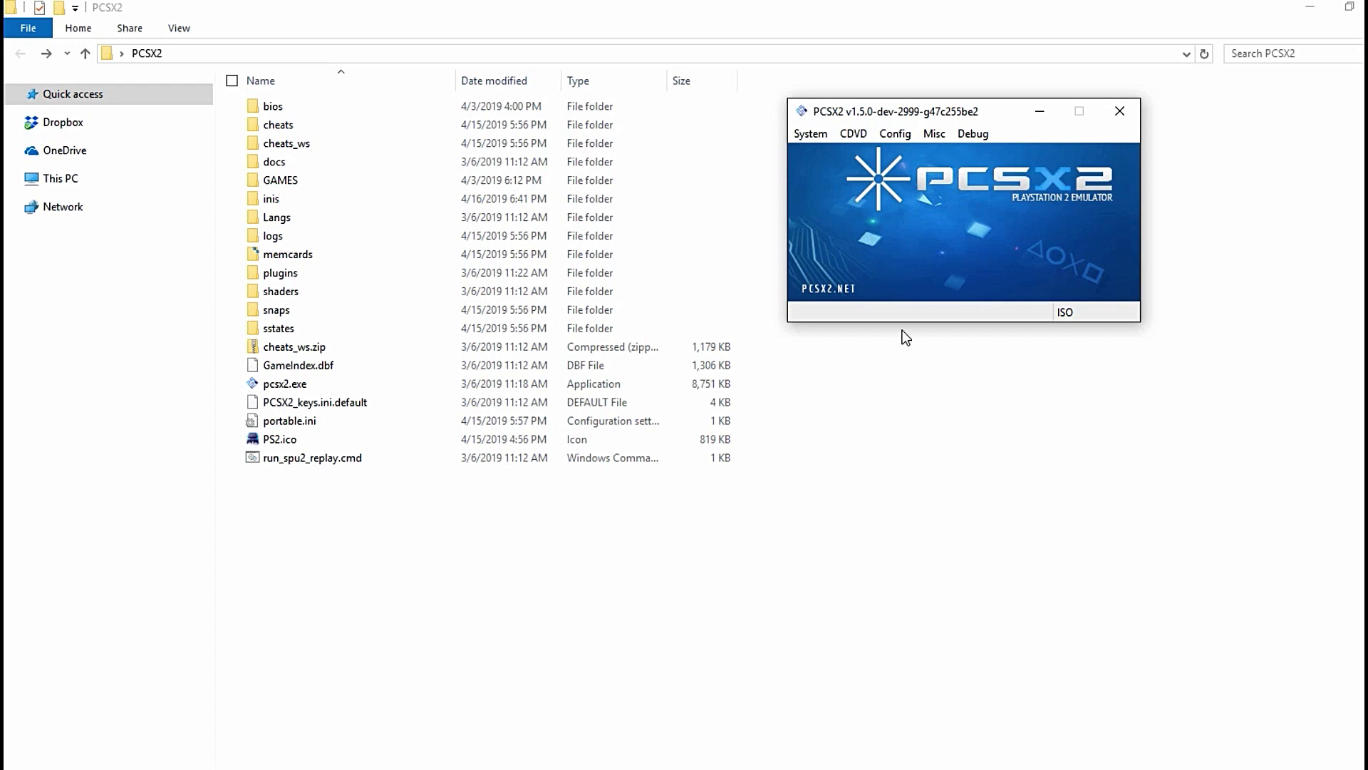
Step: Open the LilyPad controller plugin settings, show the Pad 1 bindings and move the dialog fully into view
left_click(893, 134)
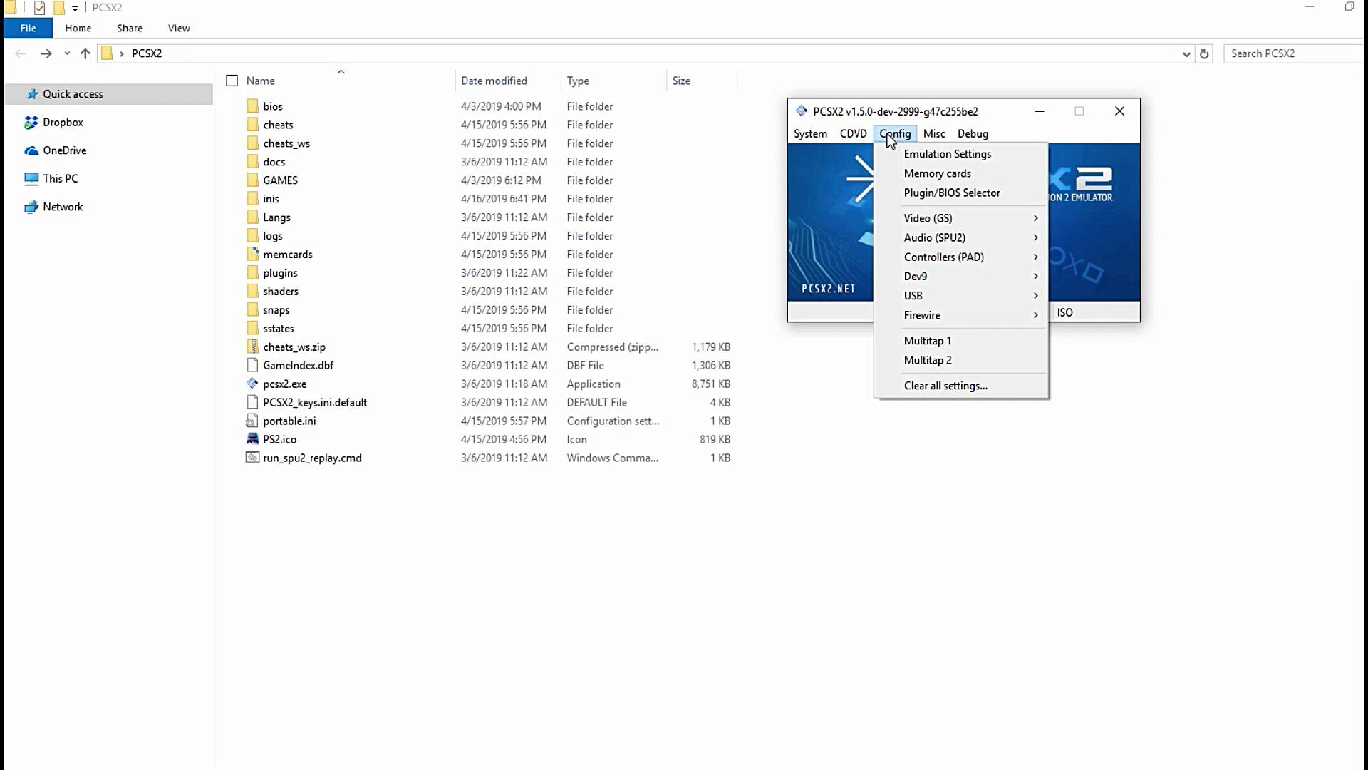
mouse_move(926, 258)
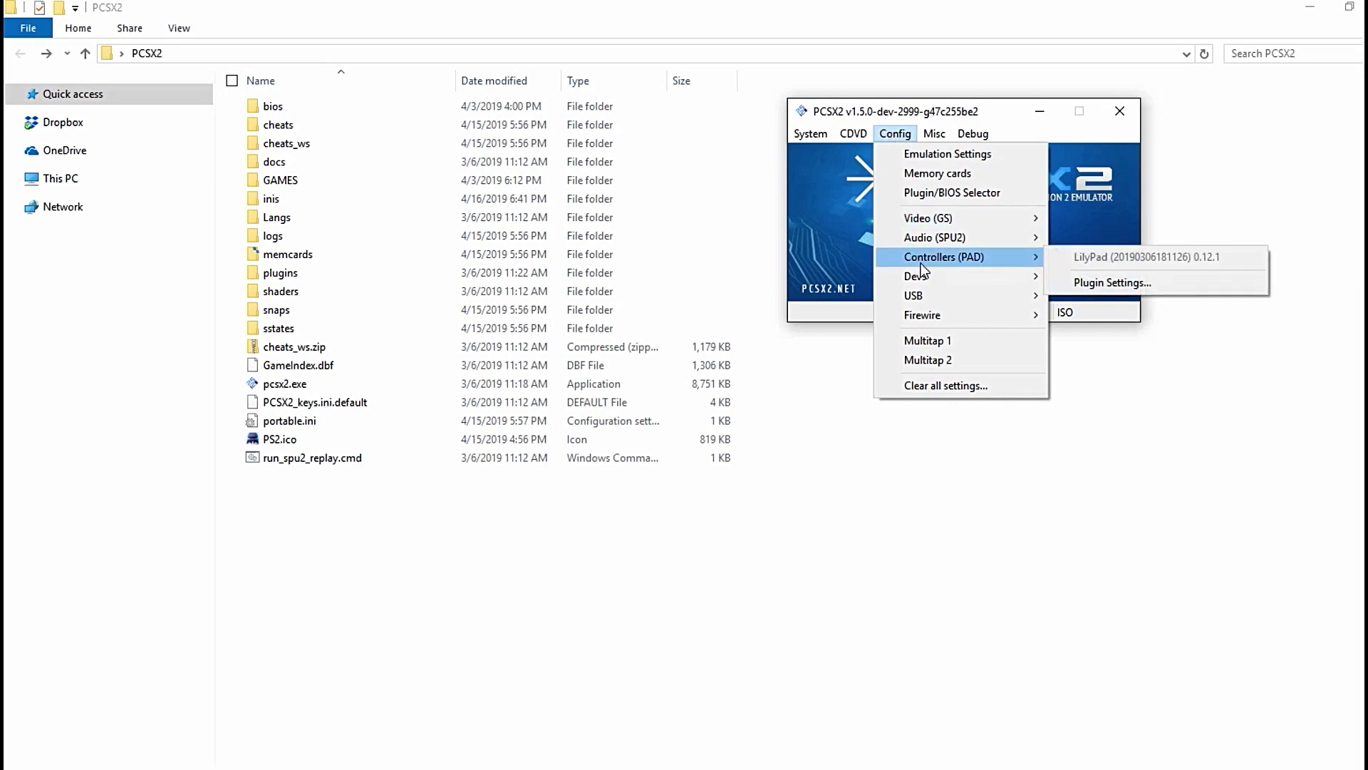
left_click(1072, 280)
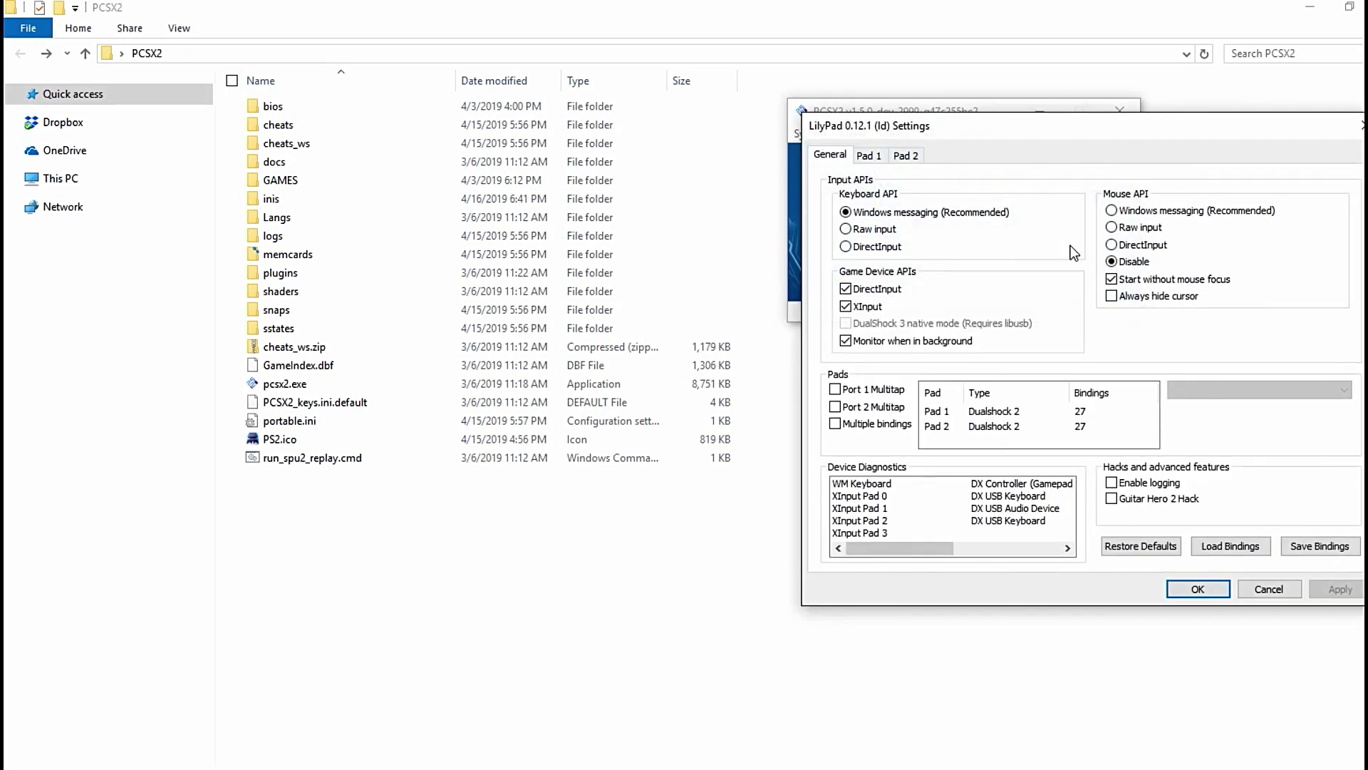
left_click_drag(1066, 133, 950, 129)
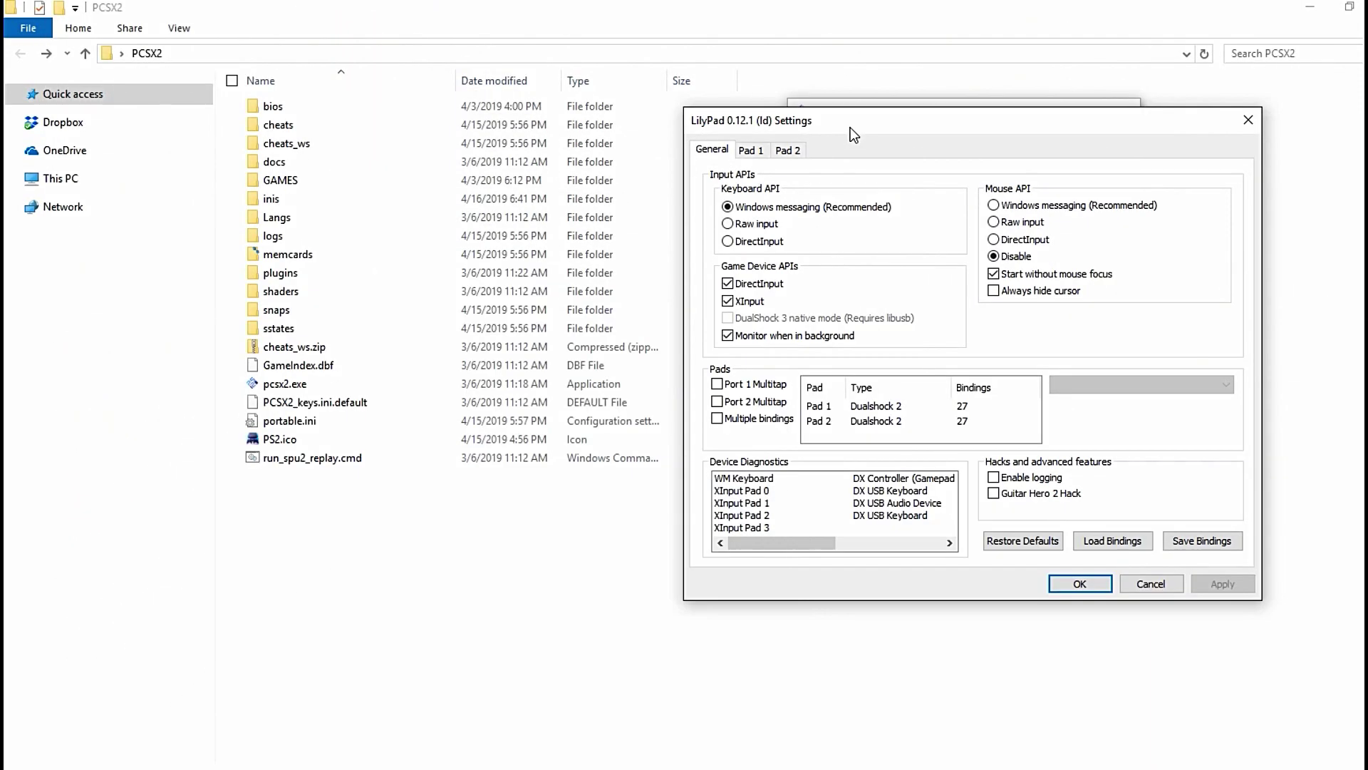
left_click(751, 150)
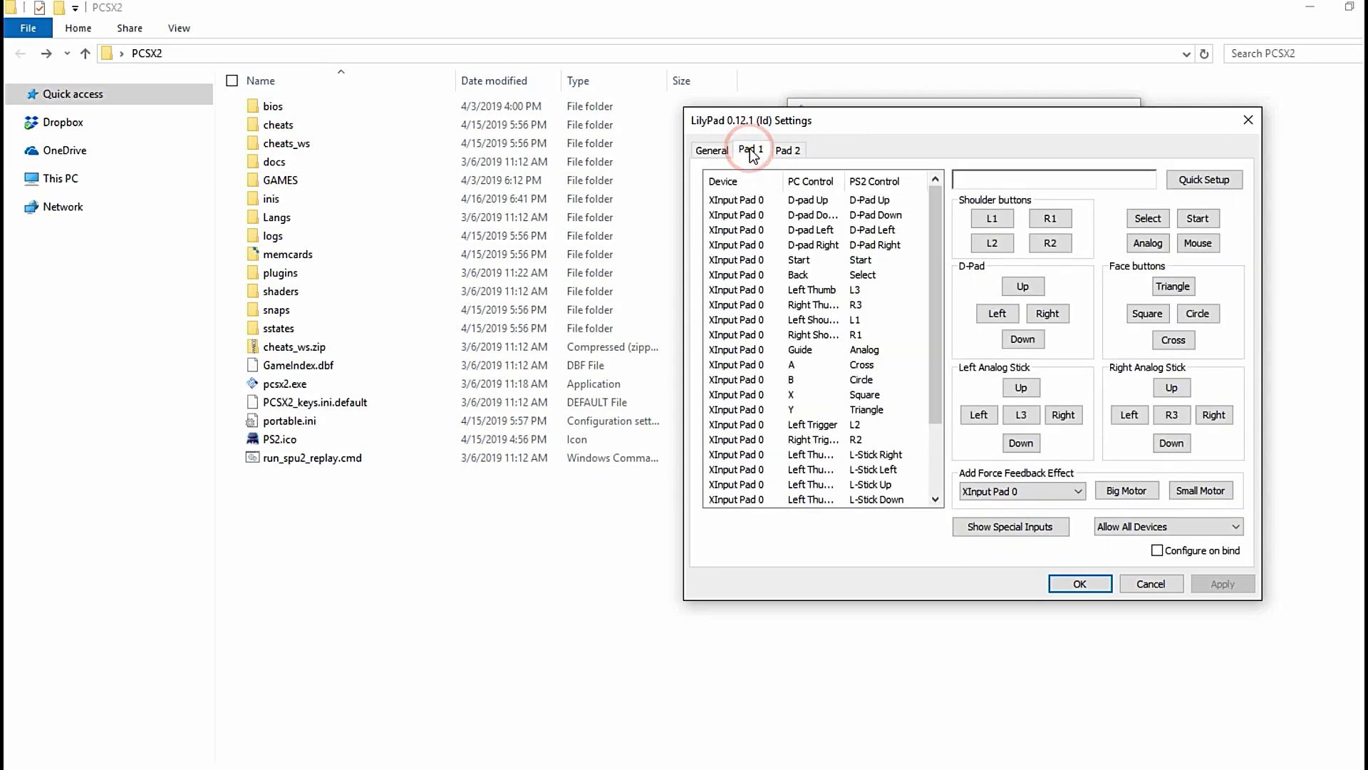
mouse_move(912, 325)
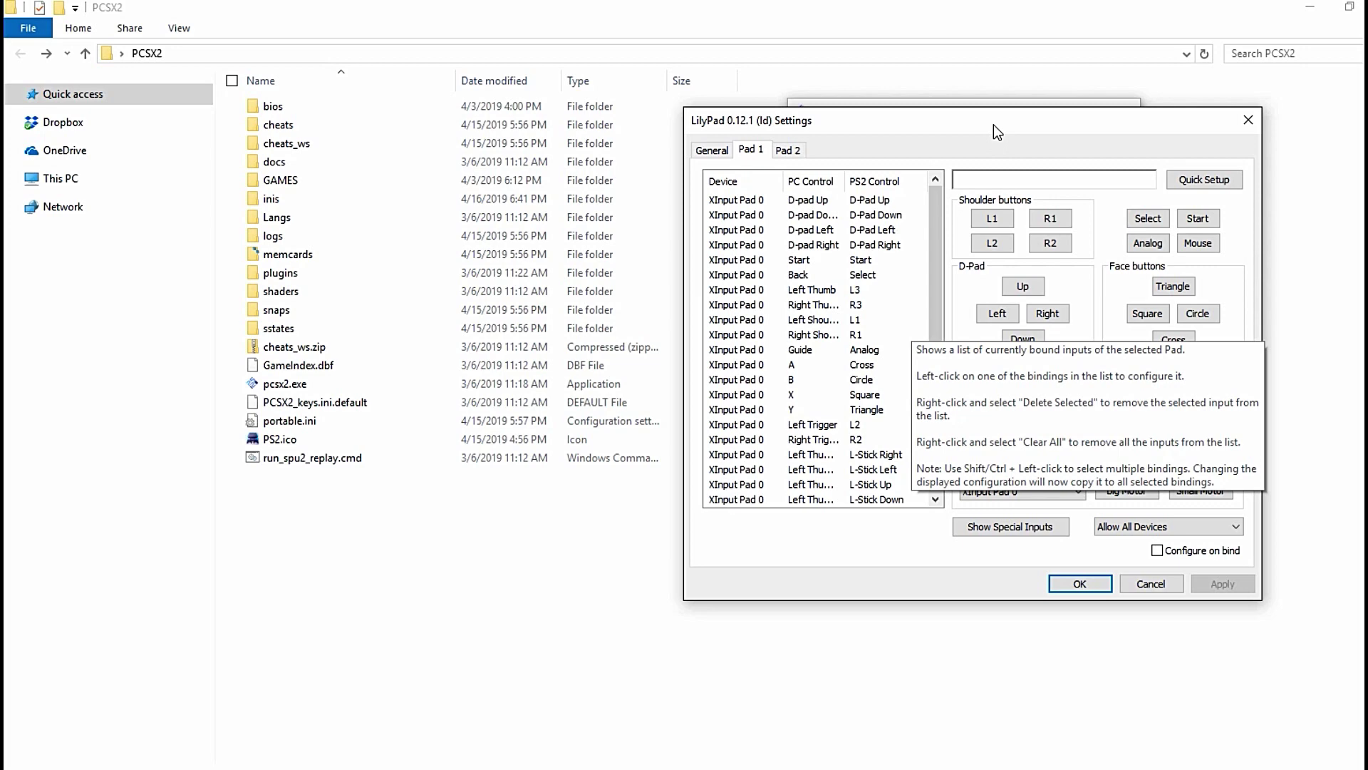
left_click_drag(993, 126, 974, 117)
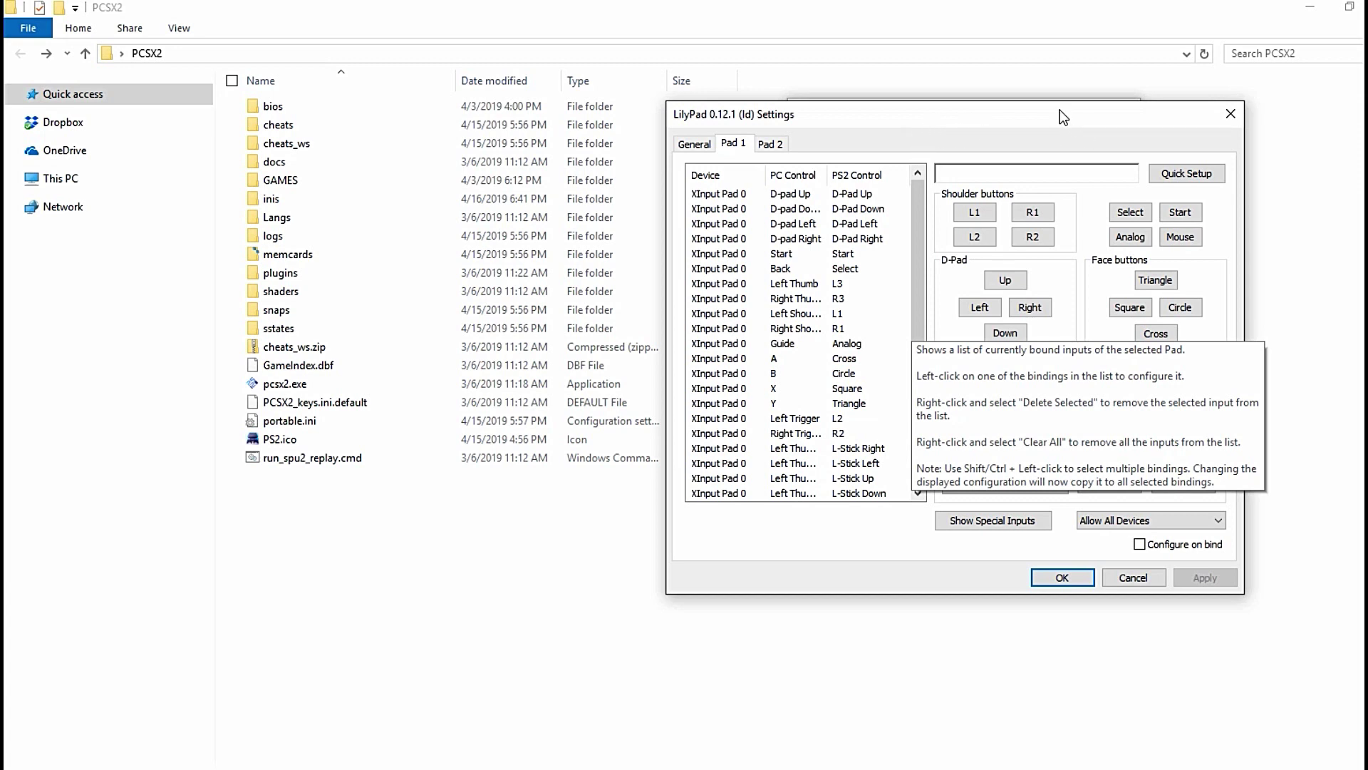
left_click_drag(1061, 116, 1042, 113)
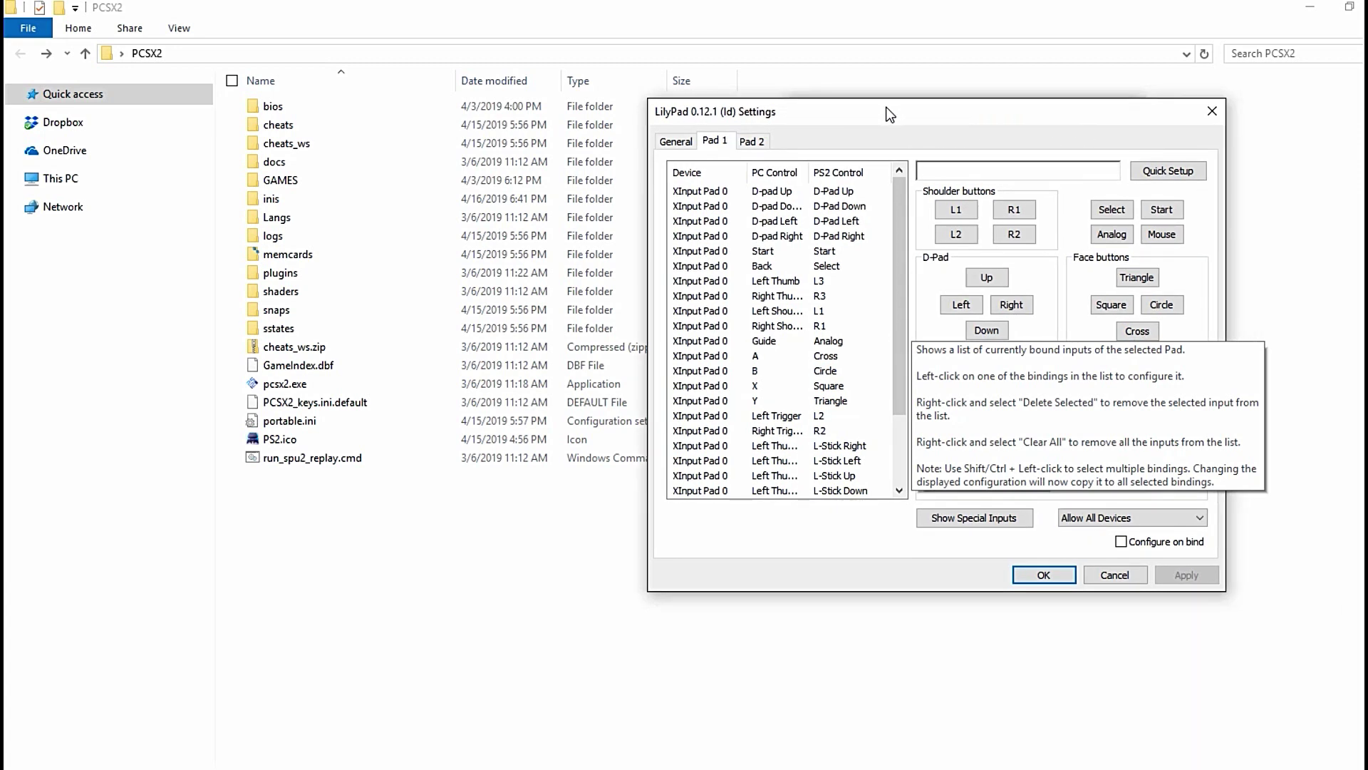
Step: Bind Pad 1's shoulder buttons L1, R1, L2 and R2, the D-pad and the face buttons to the matching gamepad controls
left_click(947, 215)
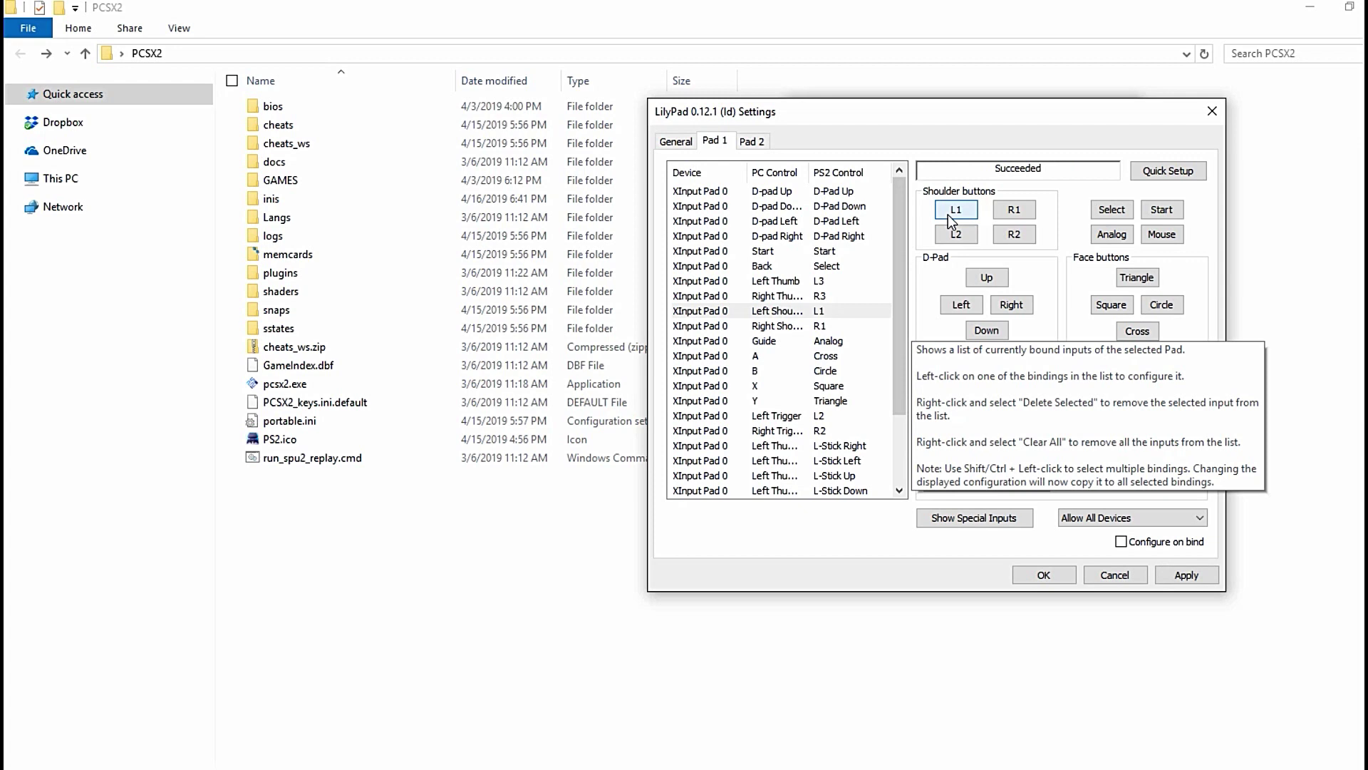
left_click(1011, 213)
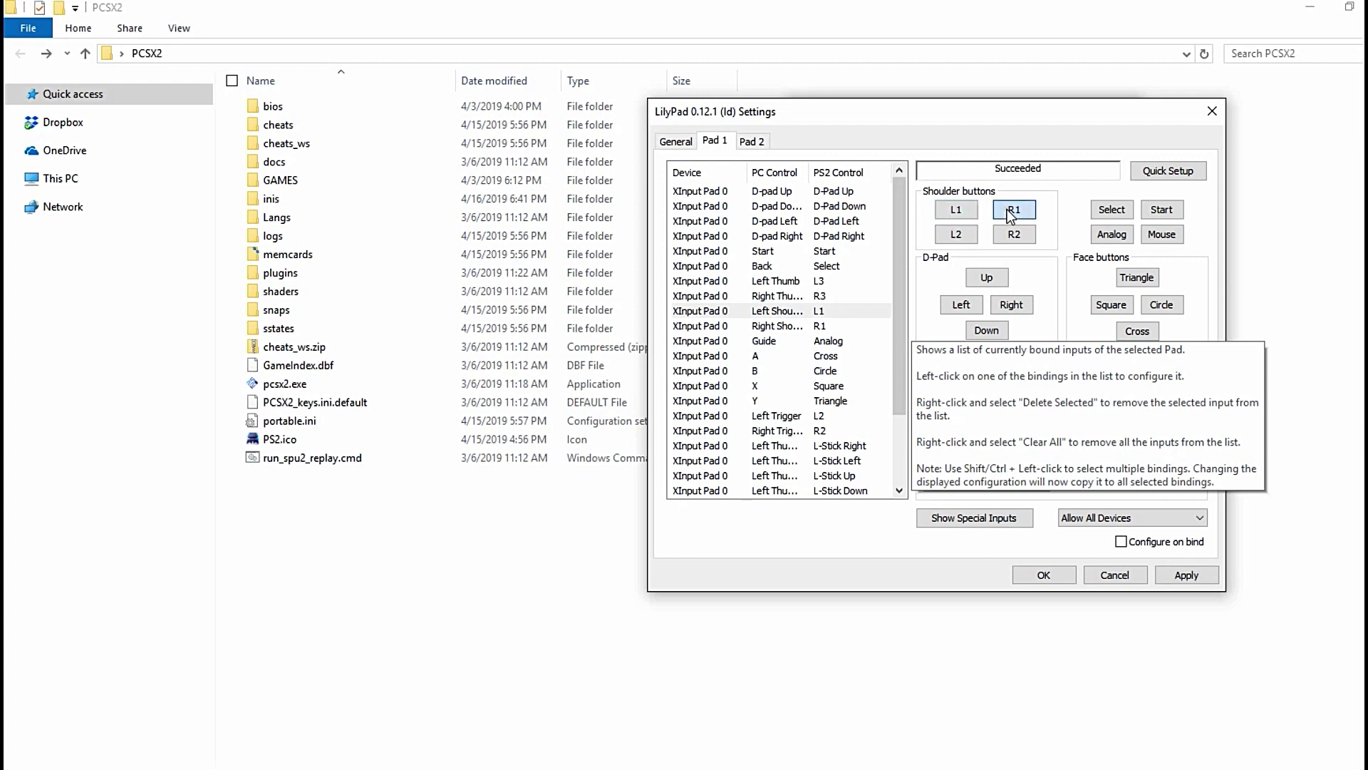
left_click(955, 236)
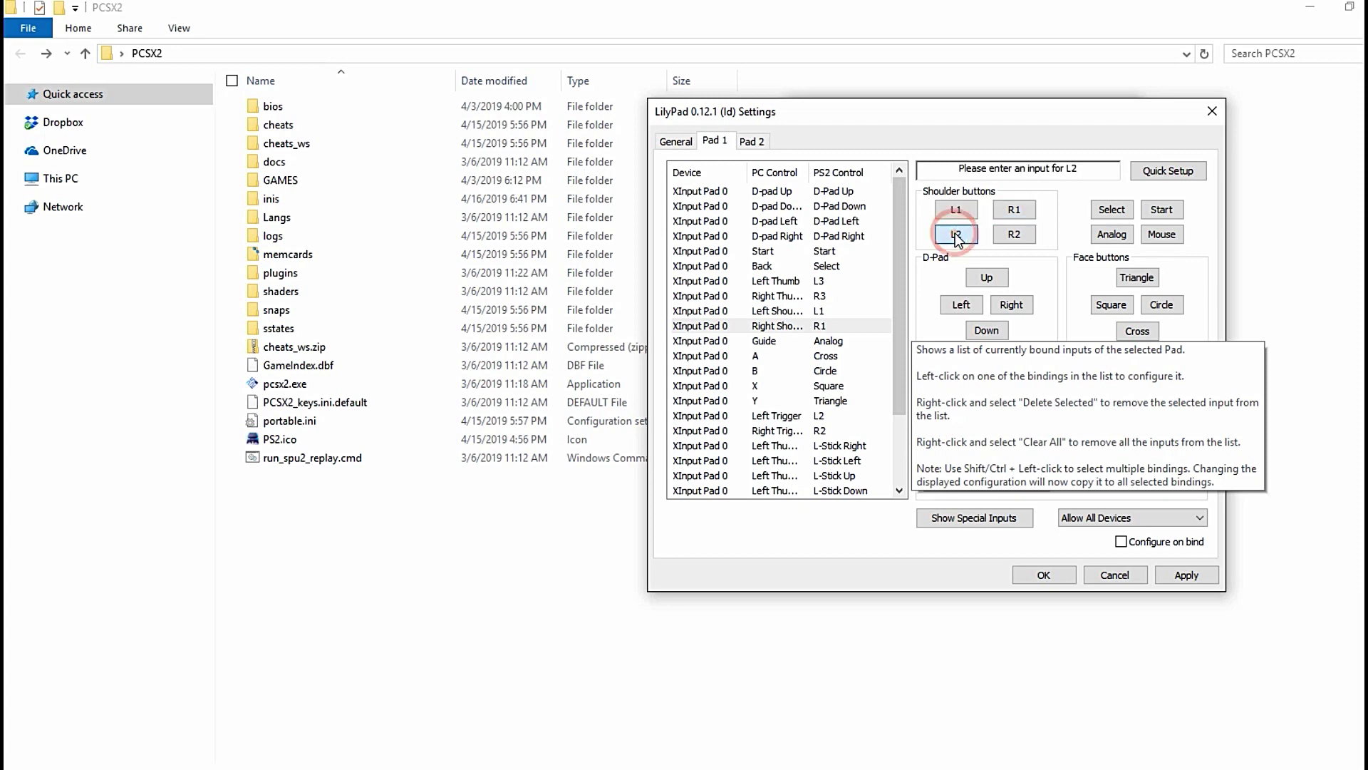
left_click(1019, 242)
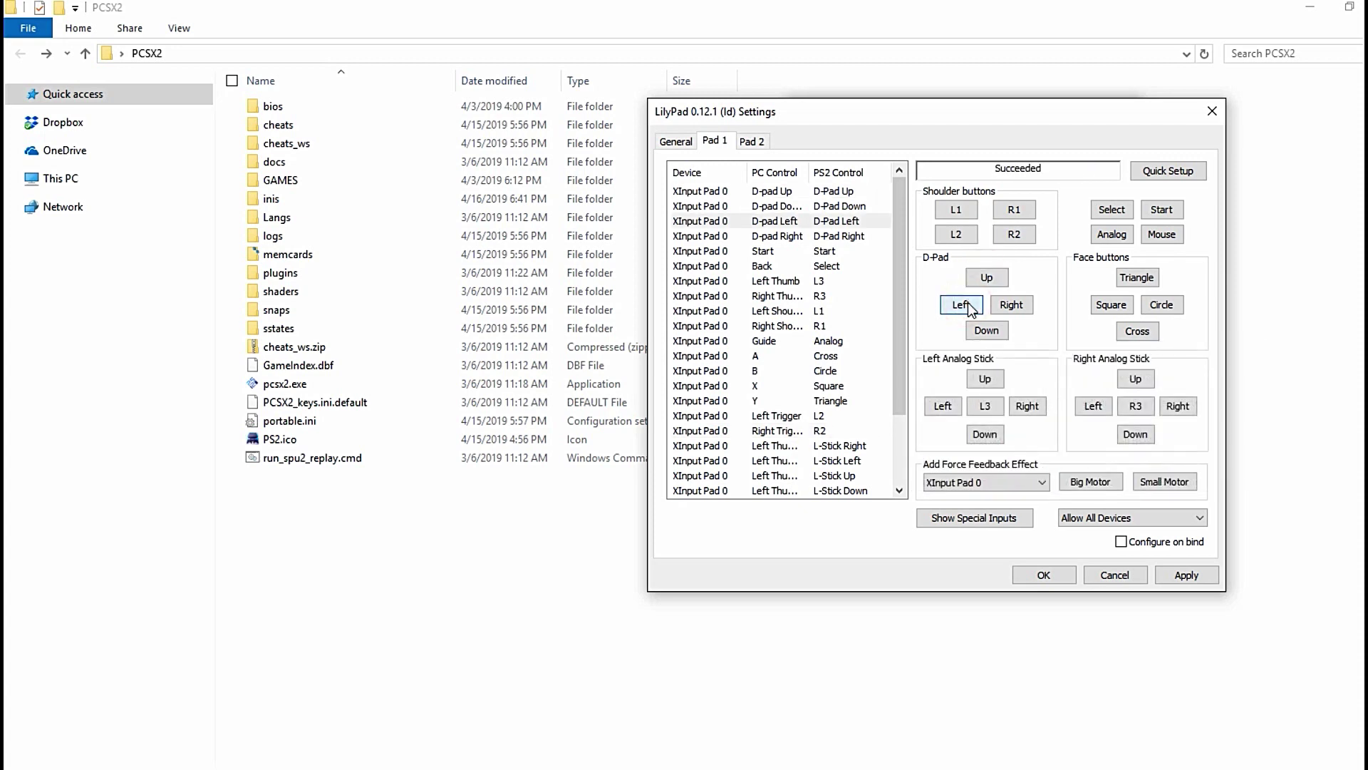
left_click(1138, 330)
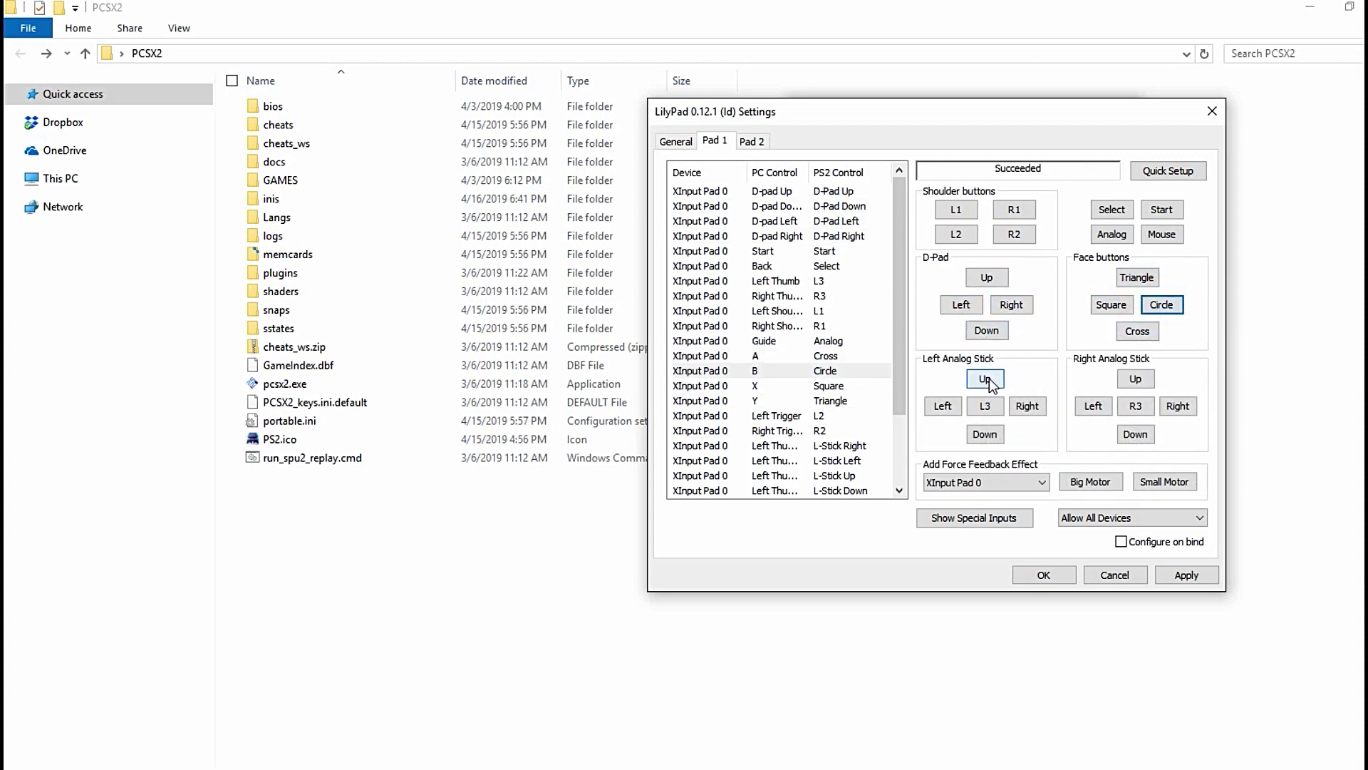
Step: Bind Pad 1's left and right analog sticks, including L3 and R3, to the gamepad, then apply and close the controller settings
left_click(1027, 406)
left_click(985, 405)
left_click(1134, 406)
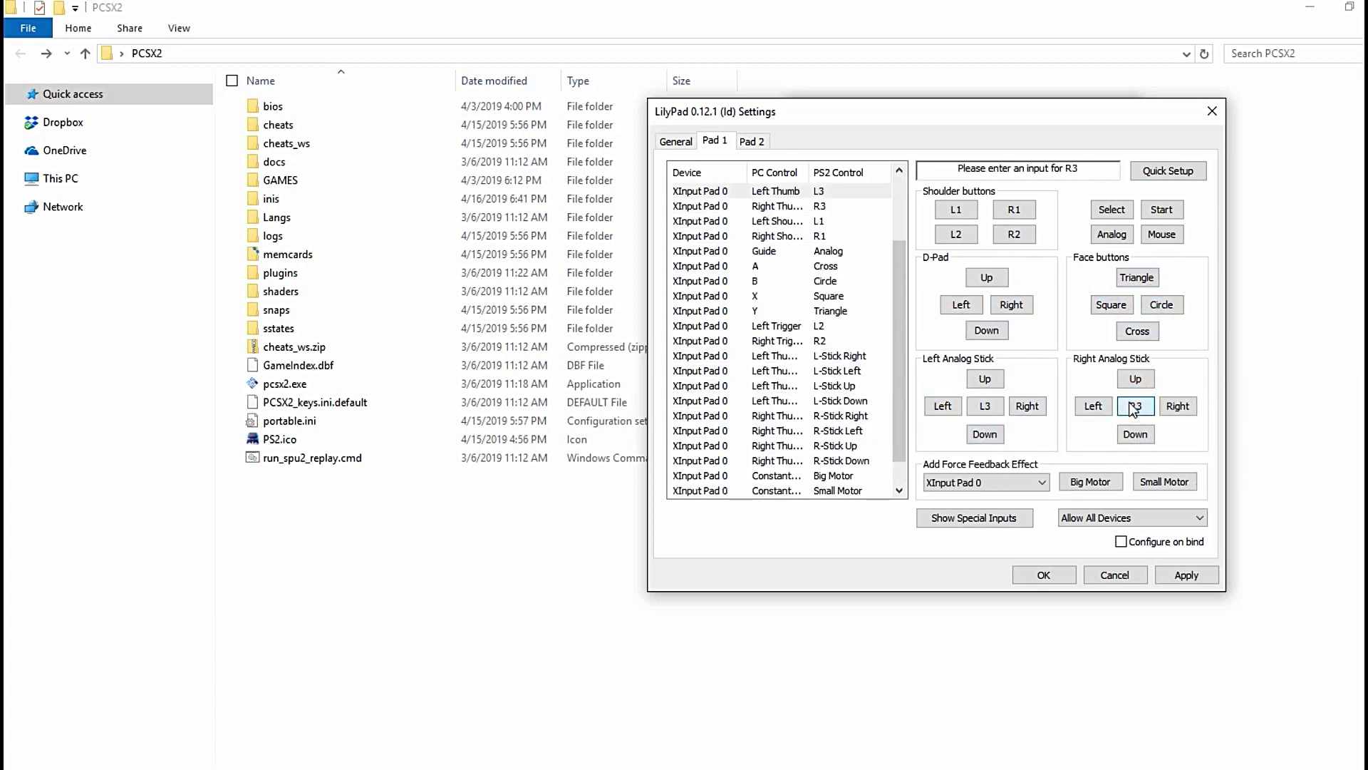
left_click(1135, 378)
left_click(1177, 405)
left_click(1136, 434)
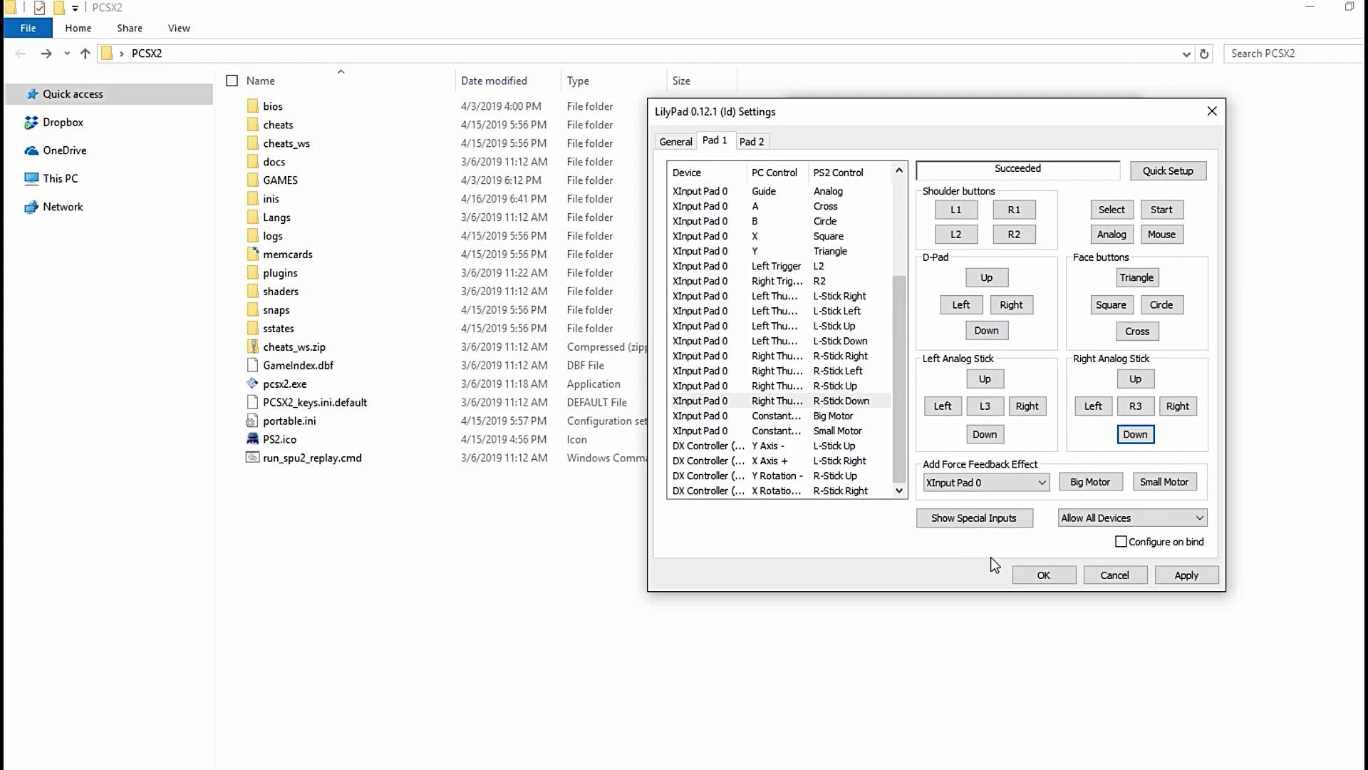
left_click(1196, 581)
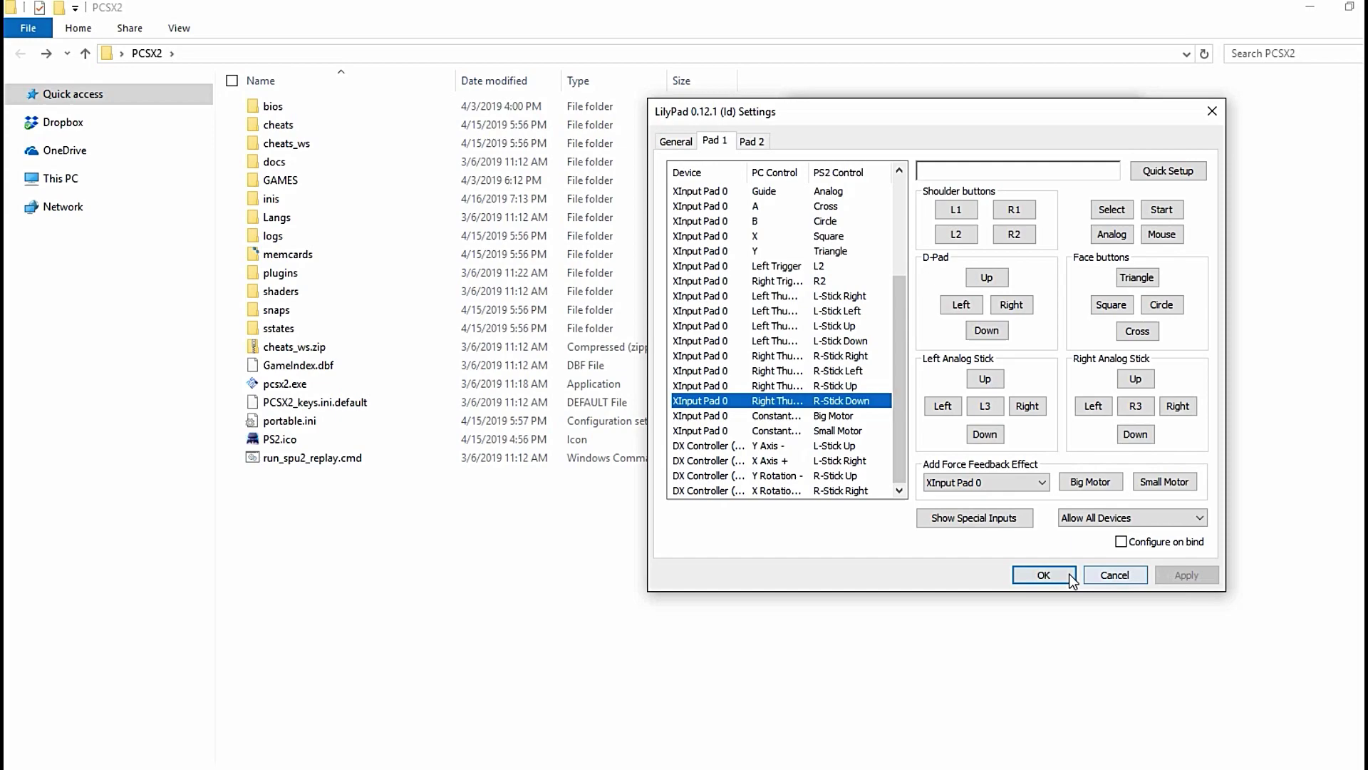
left_click(1043, 575)
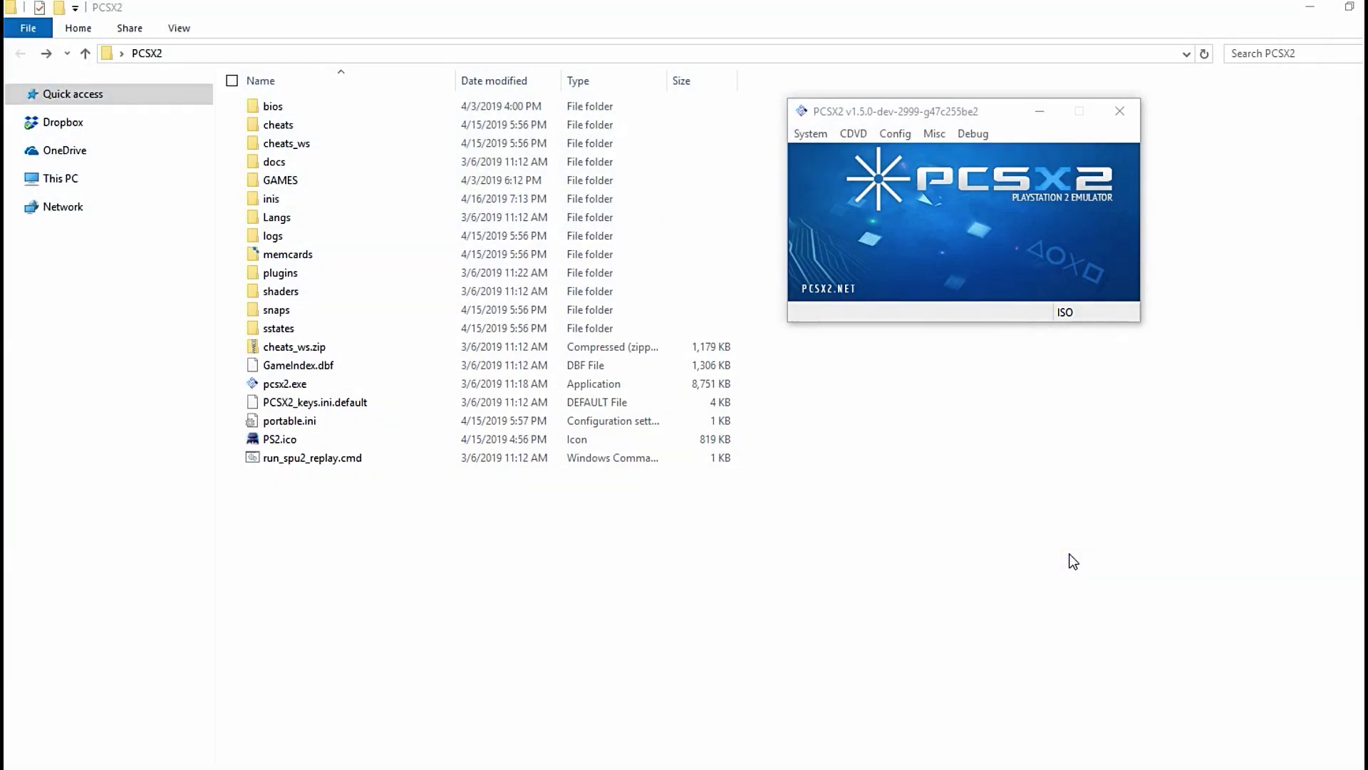
Step: Shrink the PCSX2 folder window to reveal the desktop and move the Frogger - The Great Quest .iso file into the GAMES folder
left_click(1349, 7)
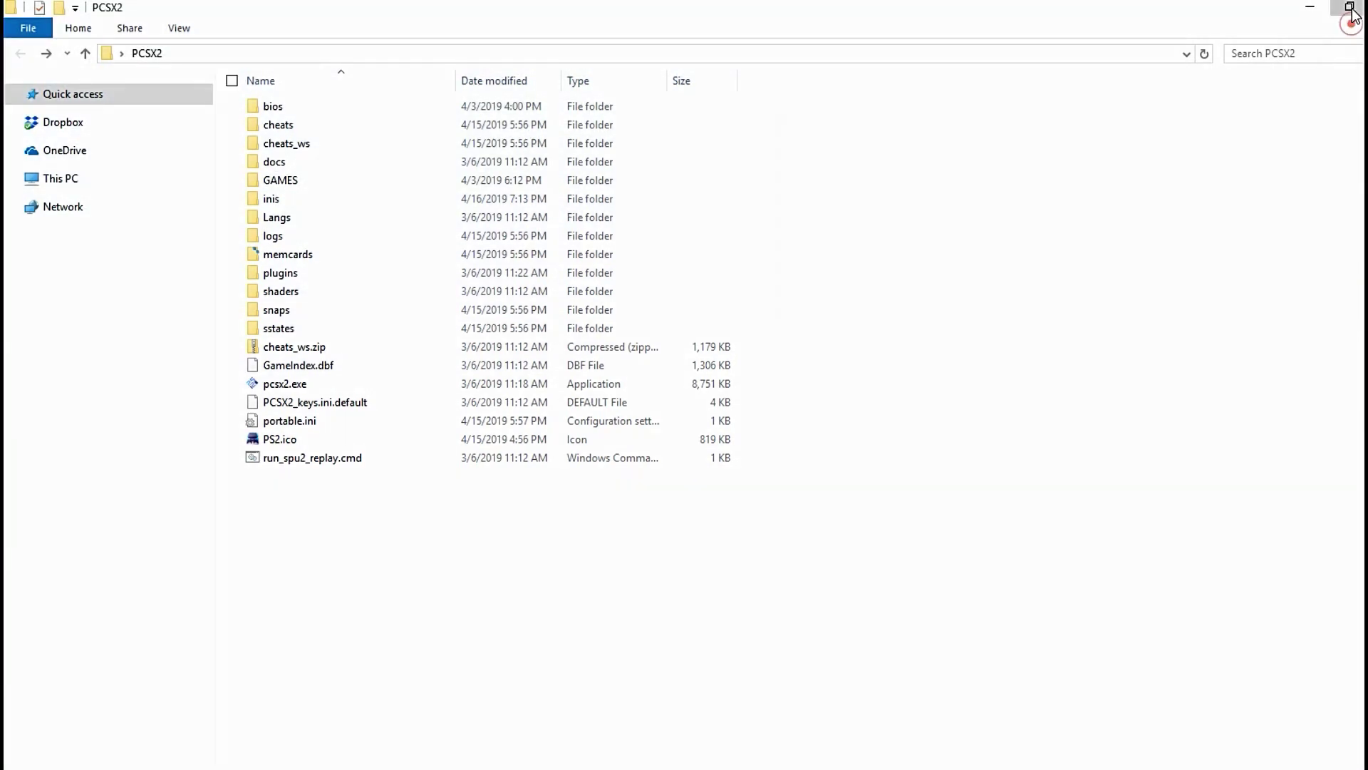
left_click_drag(1007, 111, 1148, 152)
left_click(1307, 35)
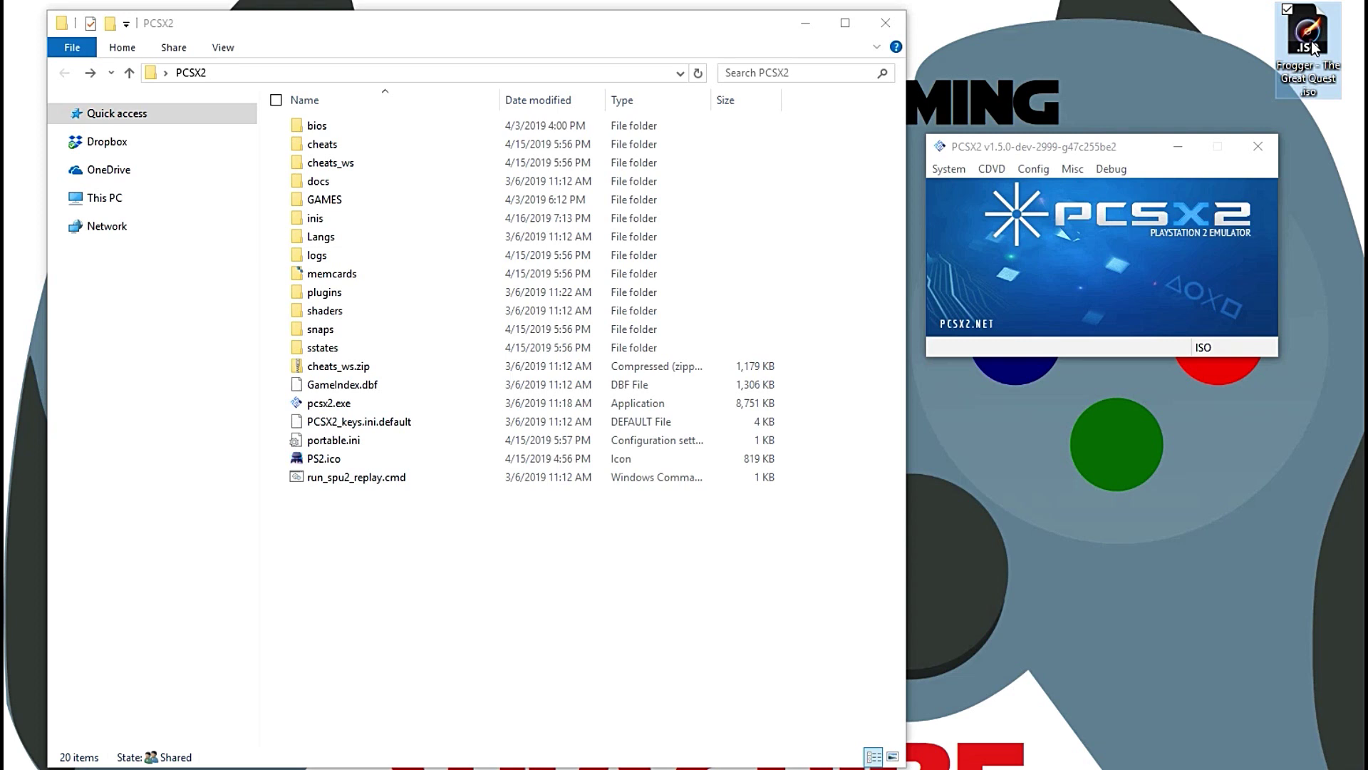
left_click_drag(1314, 47, 371, 203)
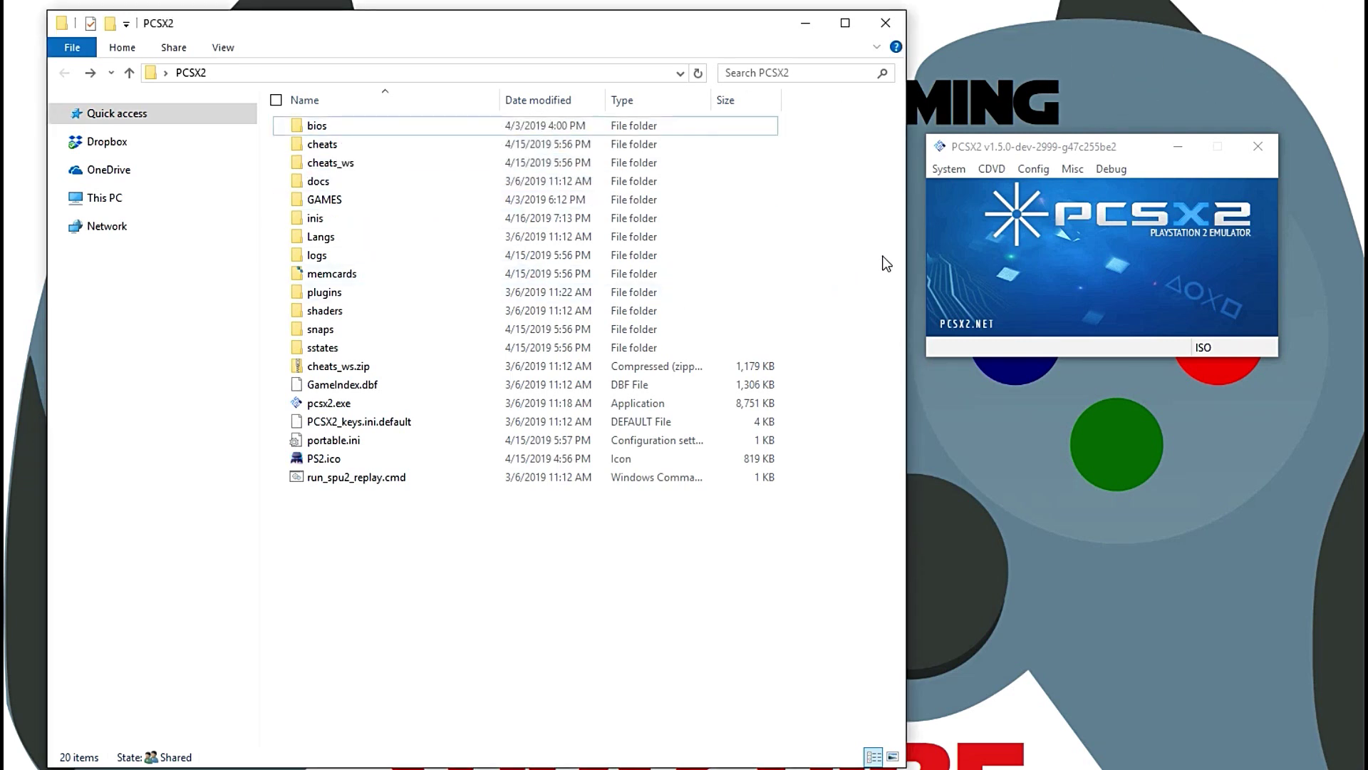
Step: Select Frogger - The Great Quest .iso from the desktop's PCSX2\GAMES folder as the emulator's disc image
left_click(1112, 335)
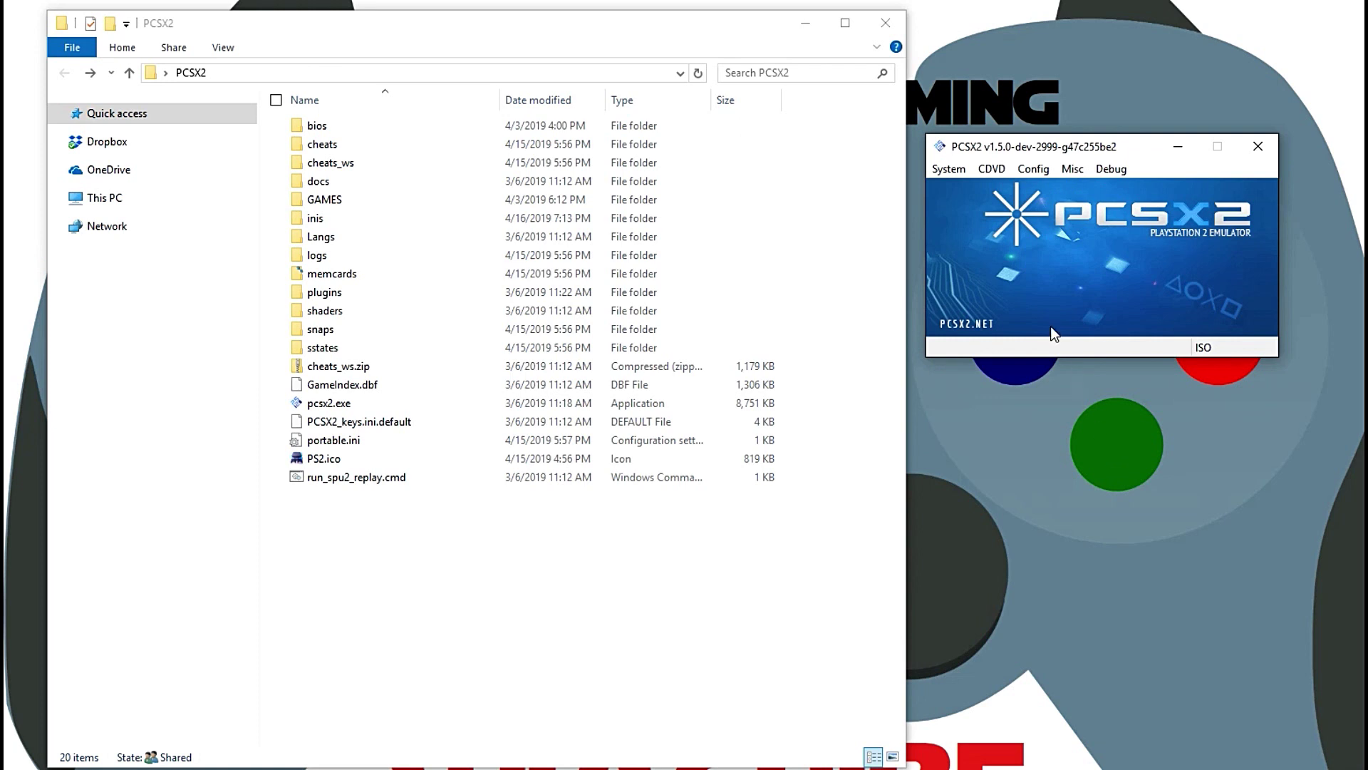
left_click(987, 171)
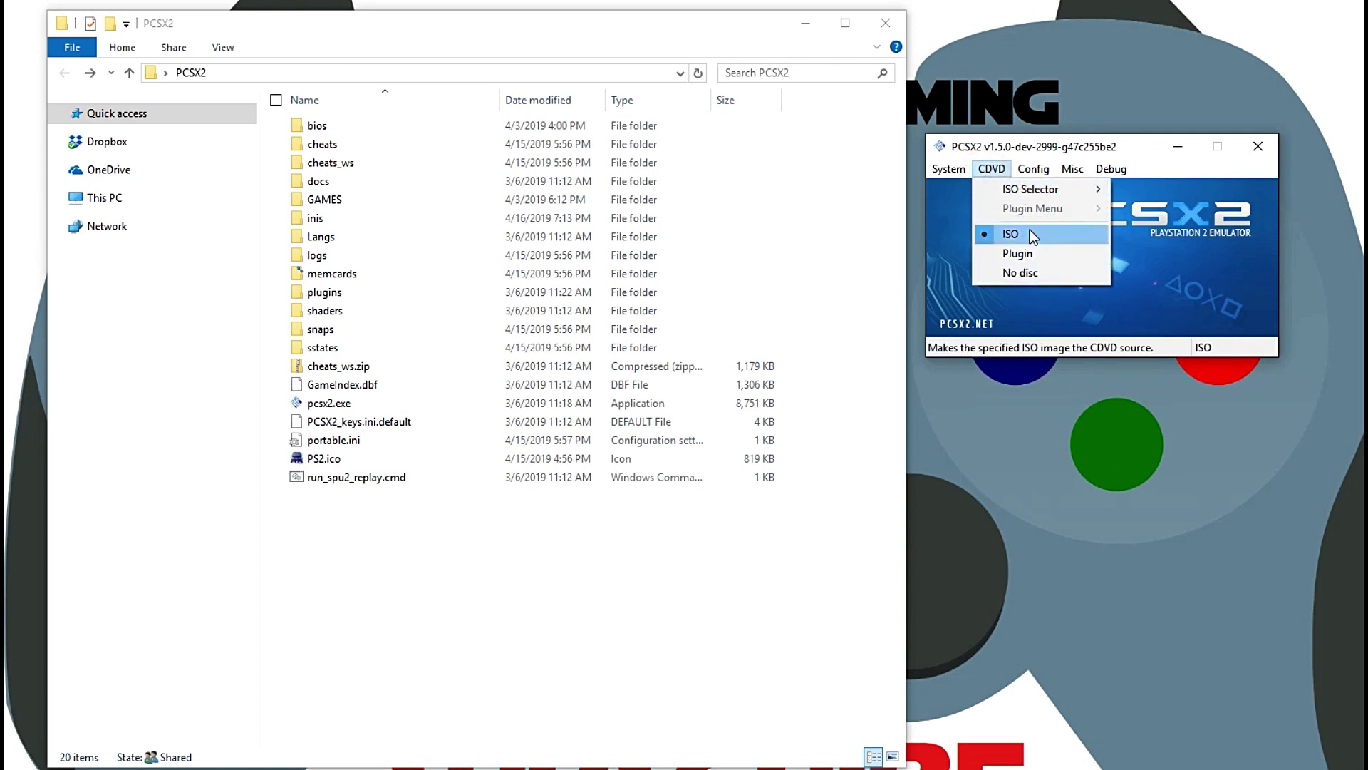
mouse_move(1041, 191)
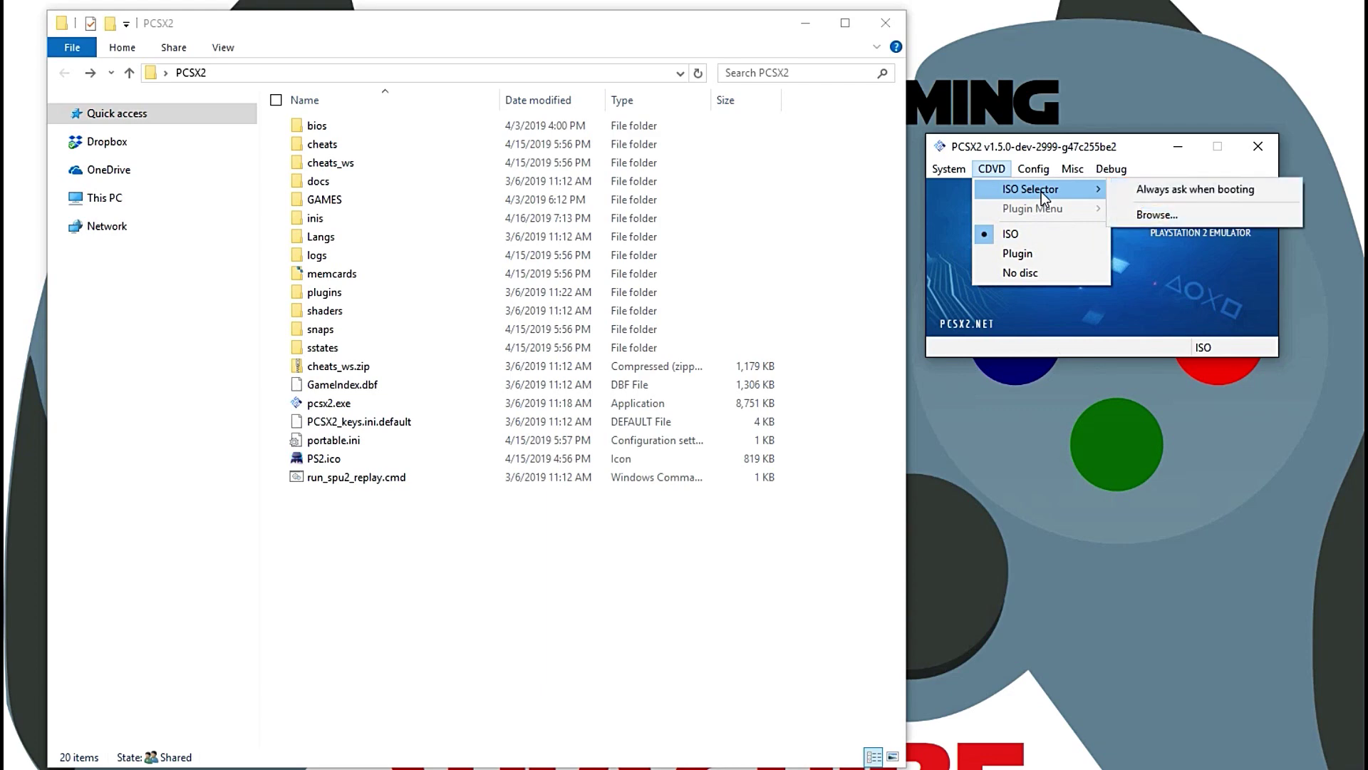
left_click(1165, 211)
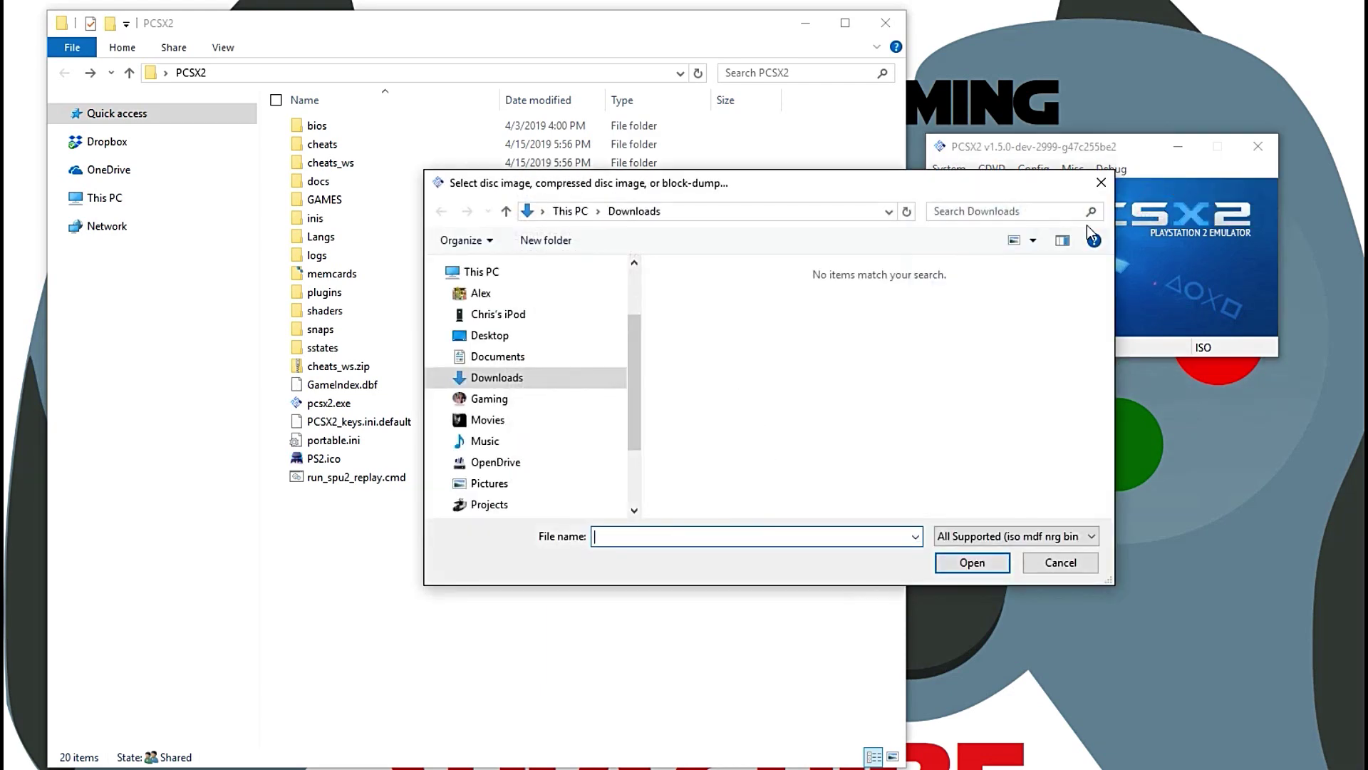
left_click(492, 337)
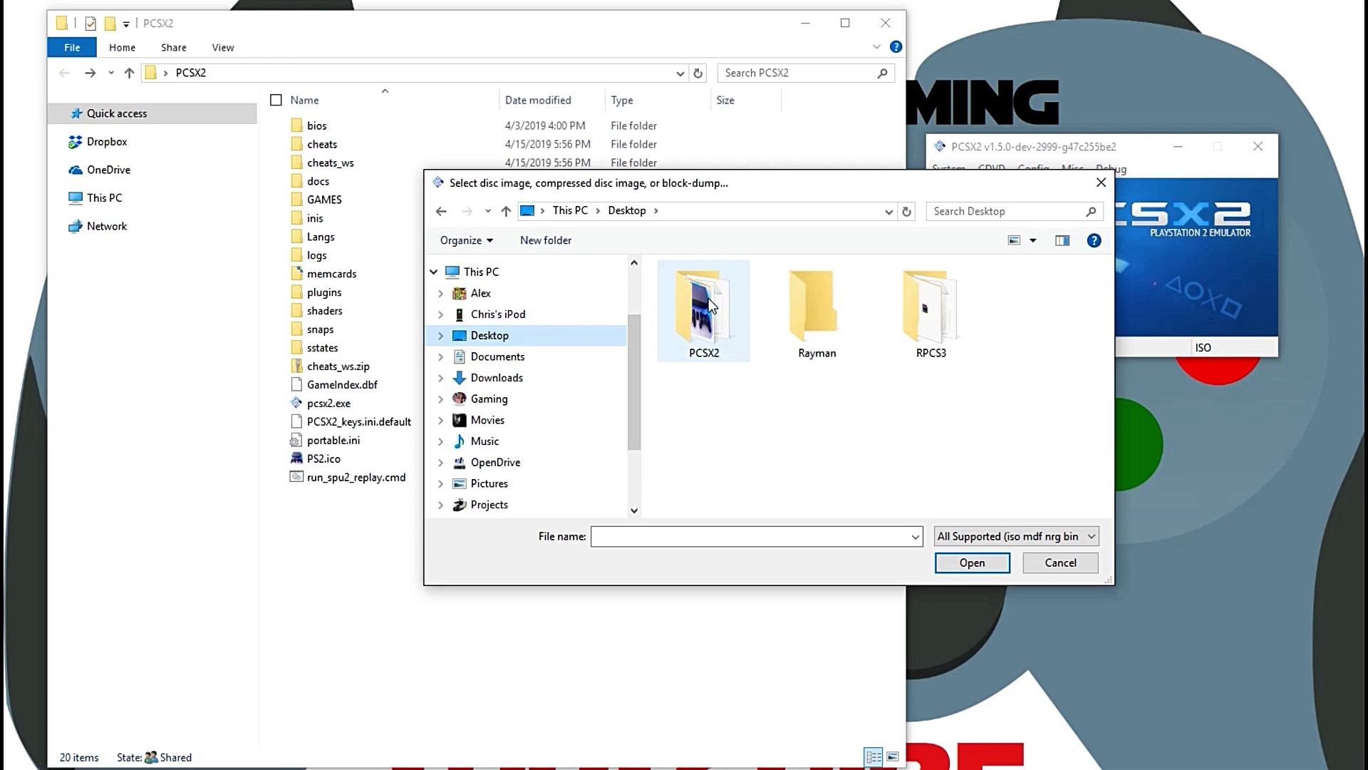
double_click(706, 310)
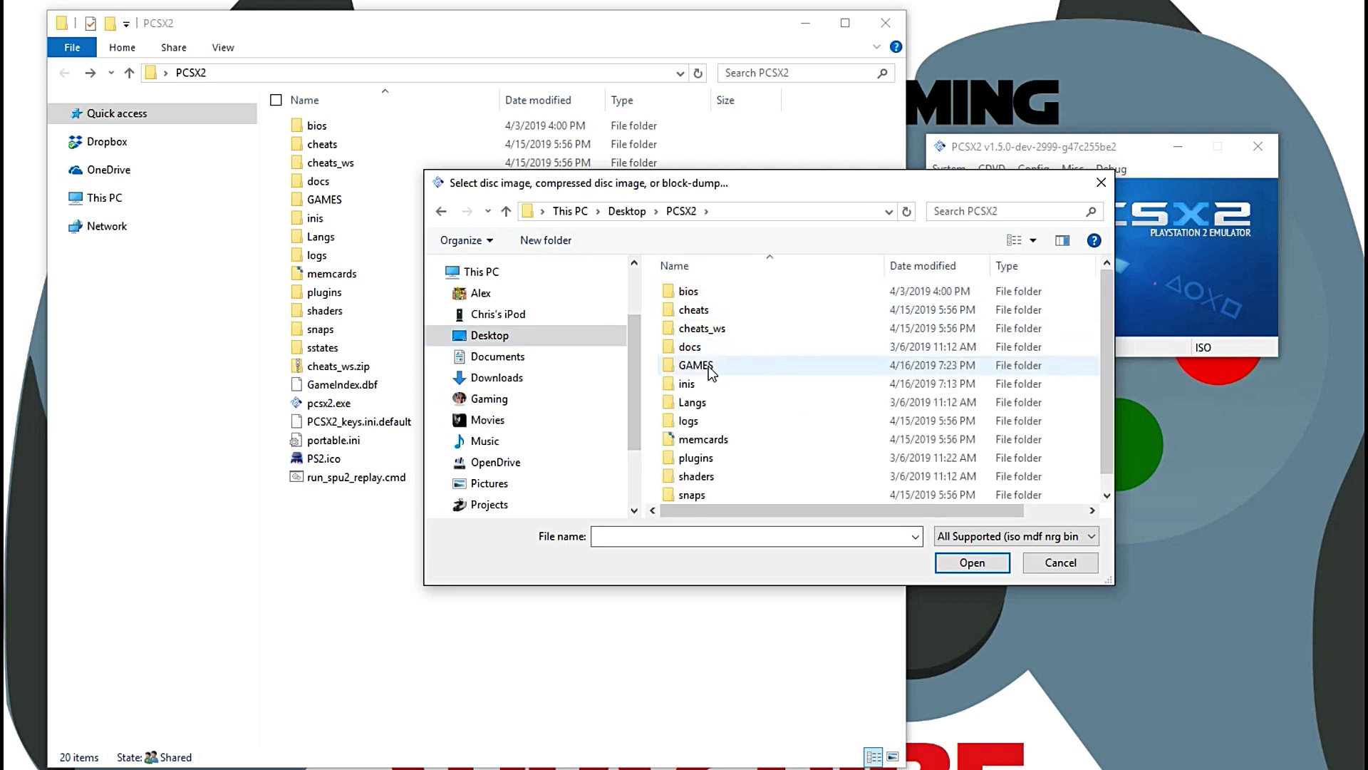
double_click(710, 368)
left_click(733, 293)
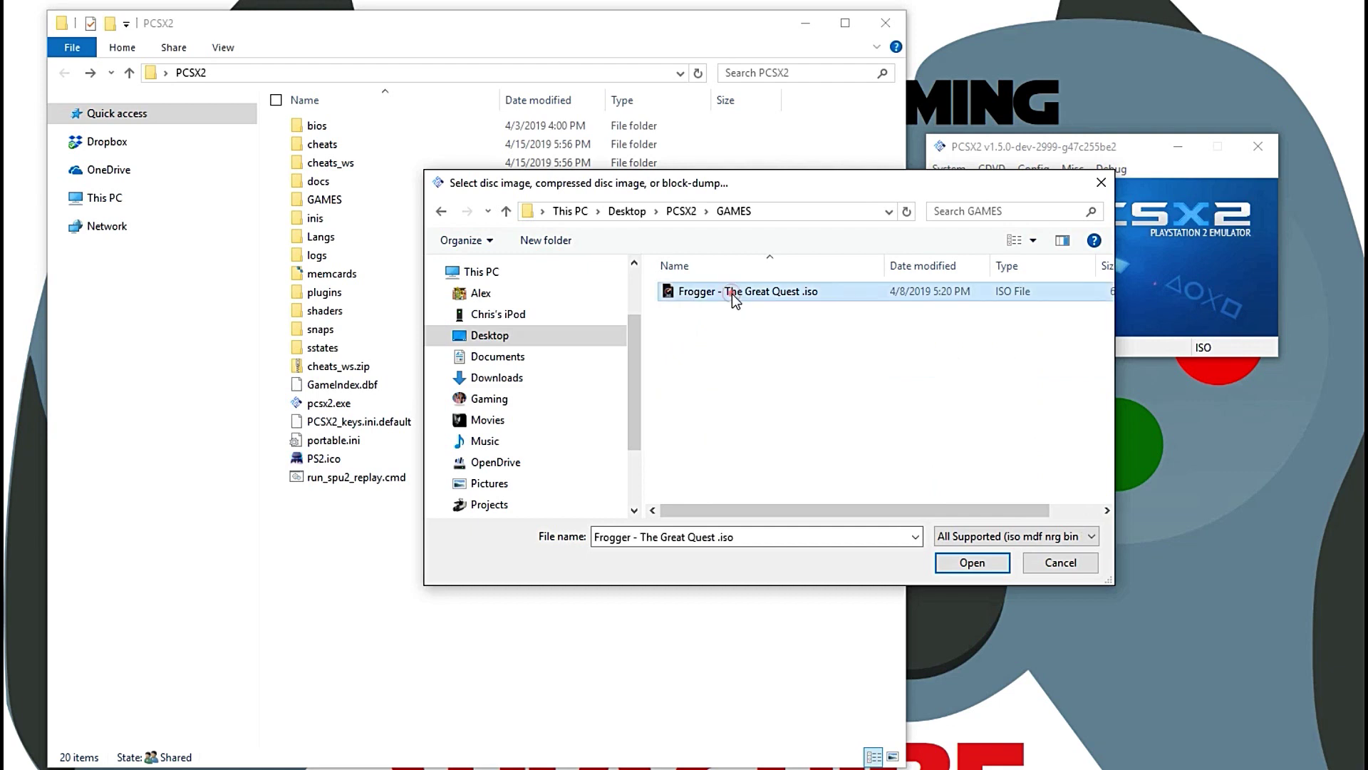
left_click(963, 563)
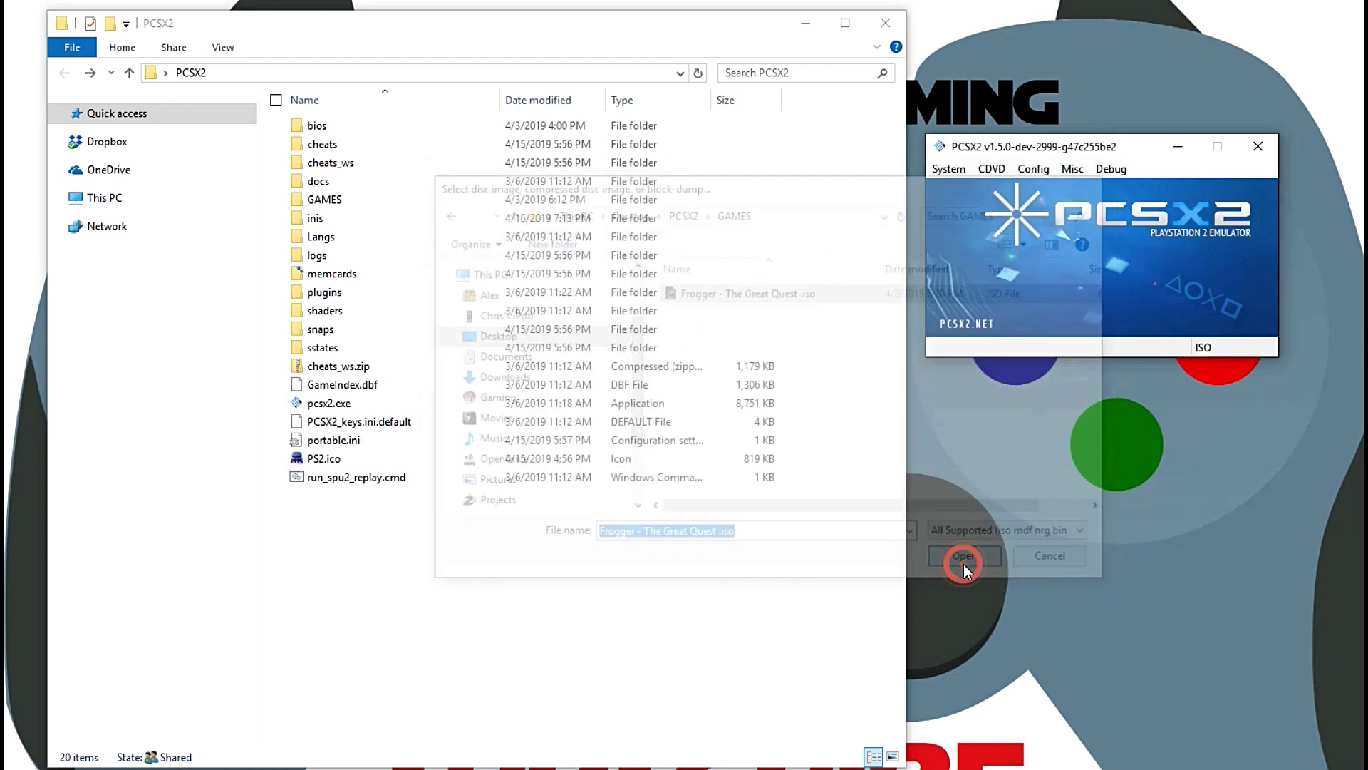
Step: Boot the selected ISO in fast mode, reposition the game window and switch it to full screen
left_click(992, 168)
mouse_move(952, 178)
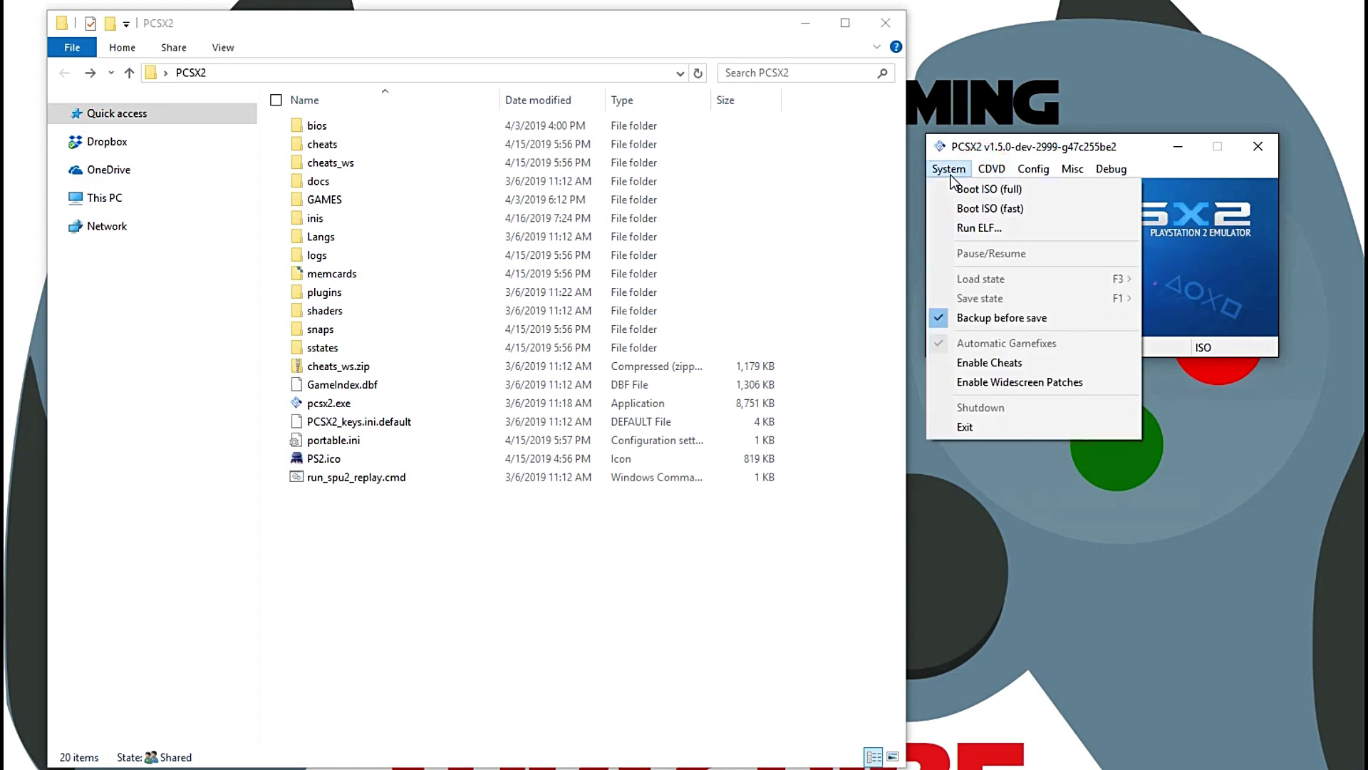
left_click(1004, 208)
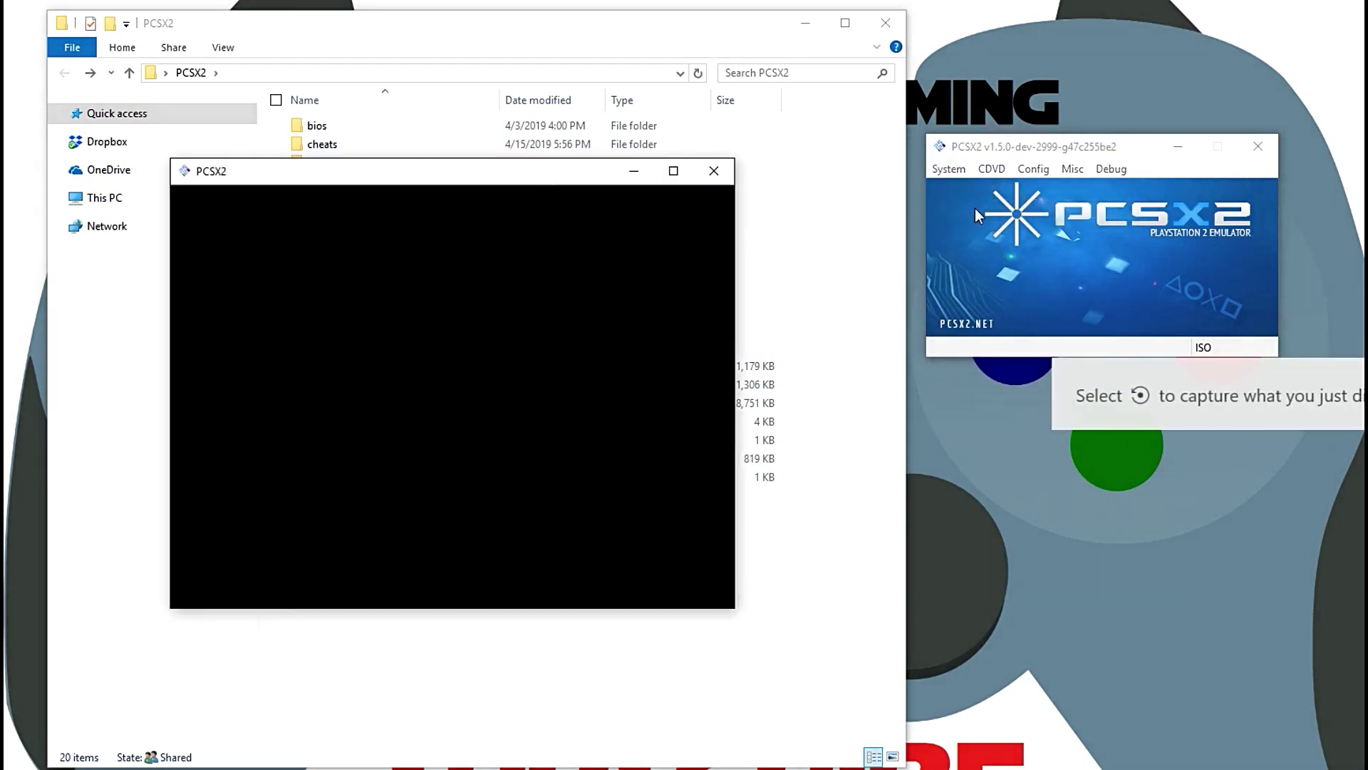
left_click_drag(597, 178, 860, 181)
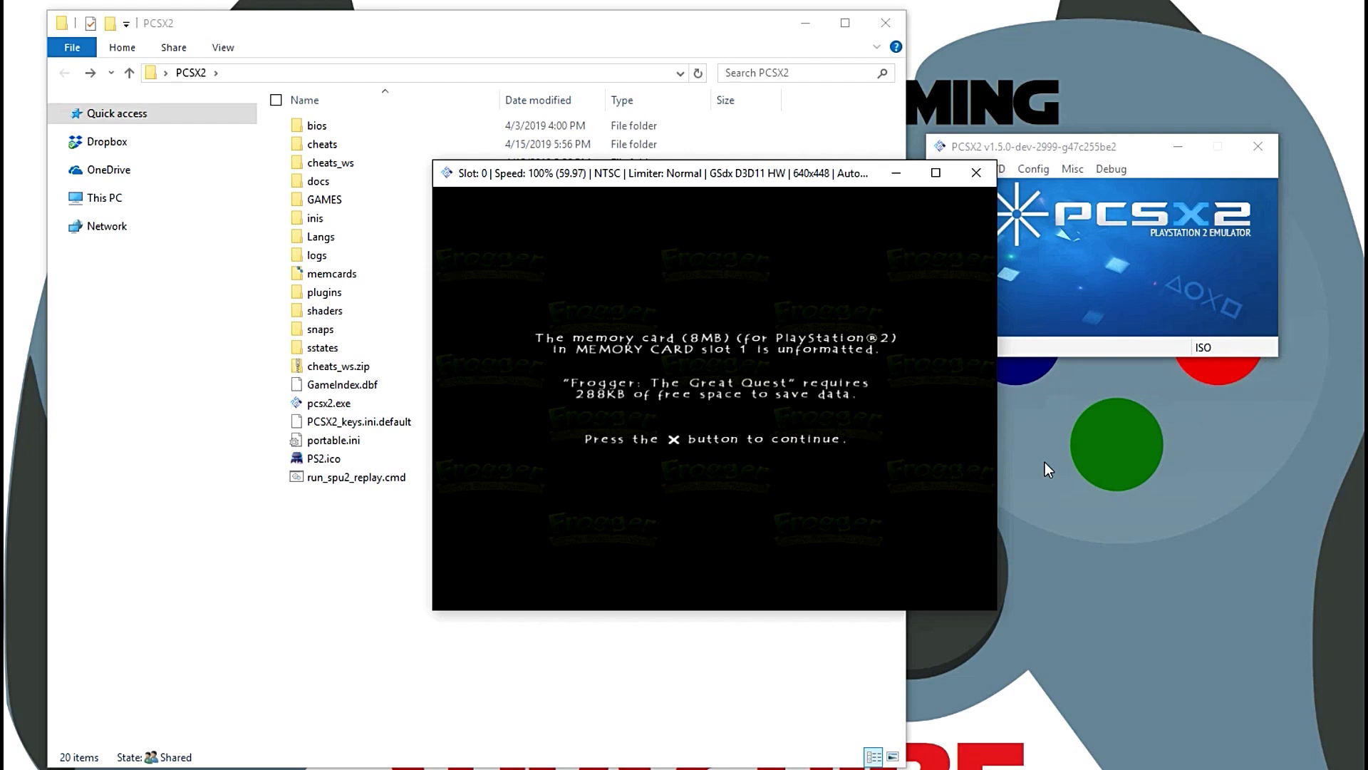
mouse_move(740, 182)
left_mouse_down()
mouse_move(724, 177)
mouse_move(740, 179)
left_mouse_up()
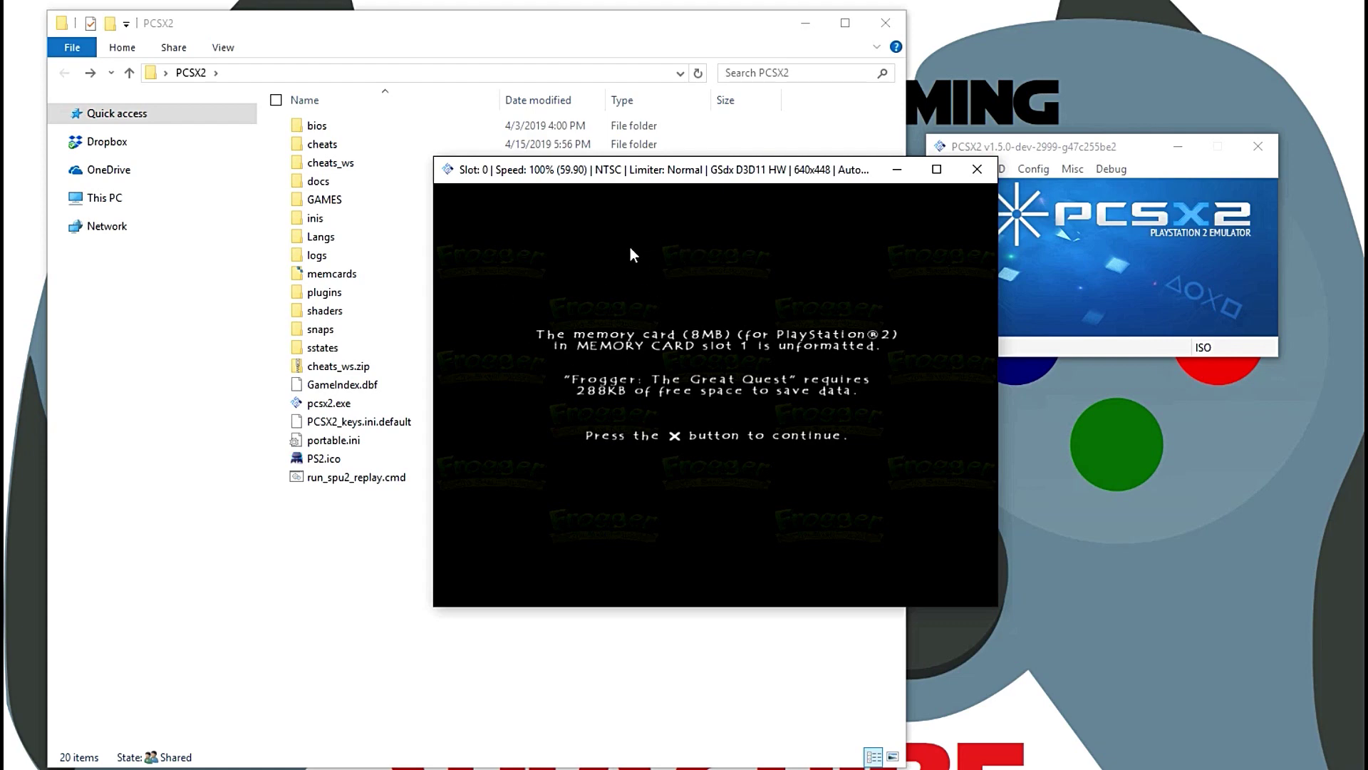
key("alt+Return")
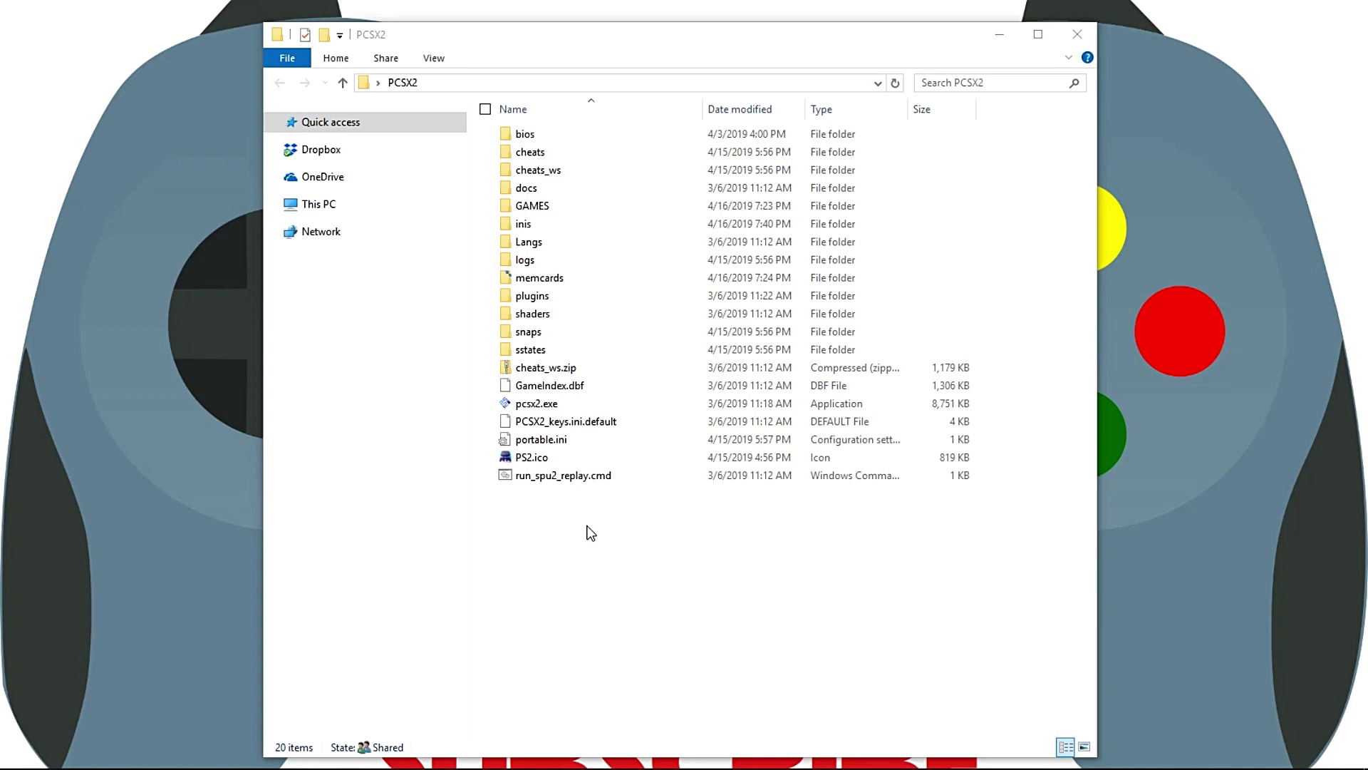
Step: Create a shortcut to pcsx2.exe in the PCSX2 folder
right_click(549, 407)
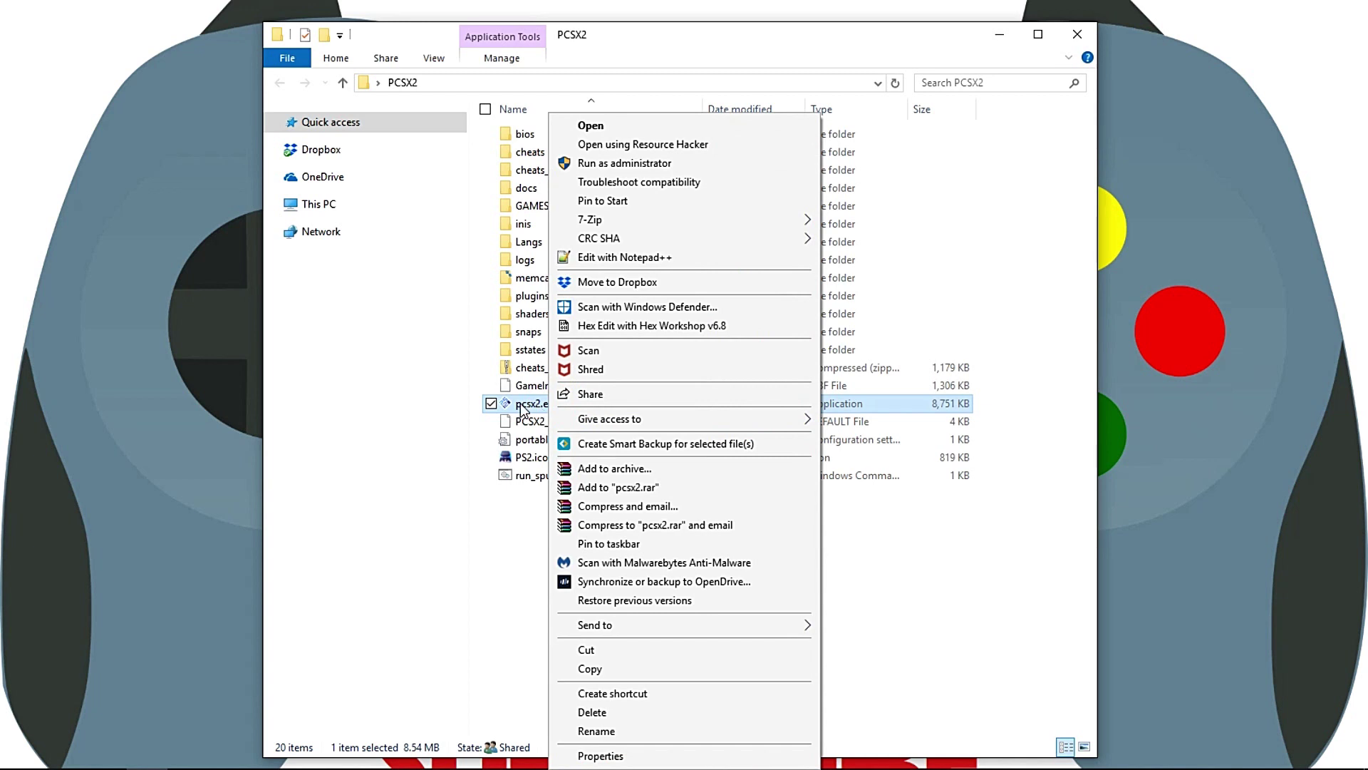
left_click(611, 694)
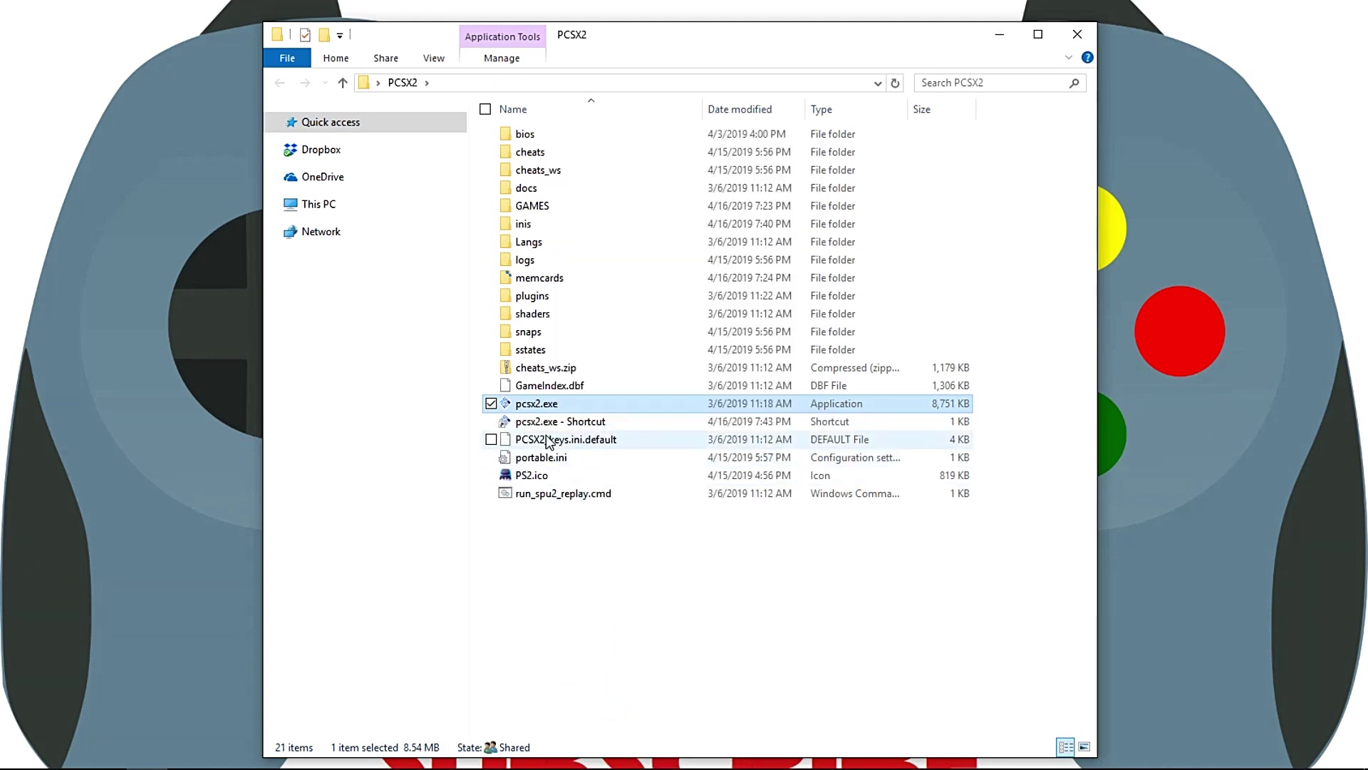
Step: Move the pcsx2.exe shortcut from the PCSX2 folder to the desktop and change its icon to PS2.ico
left_click_drag(552, 425, 115, 183)
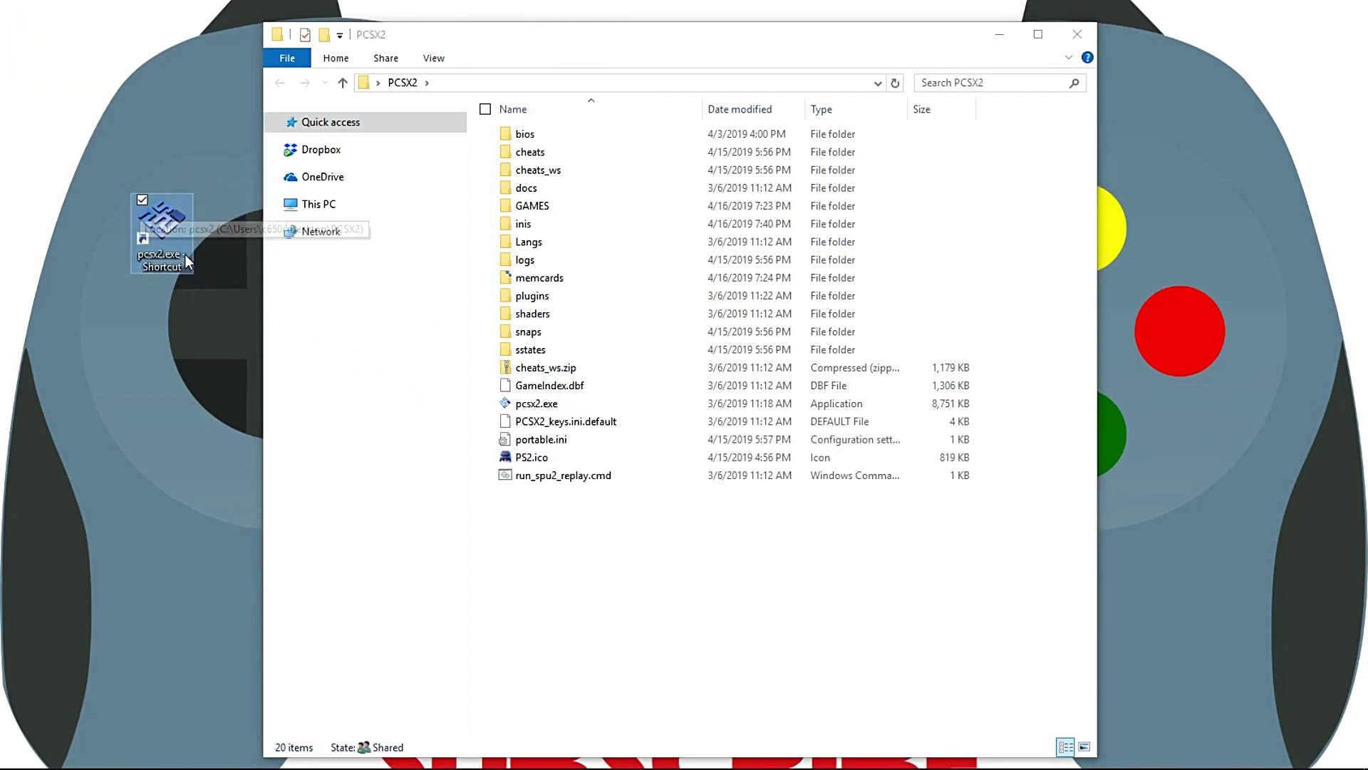
right_click(163, 231)
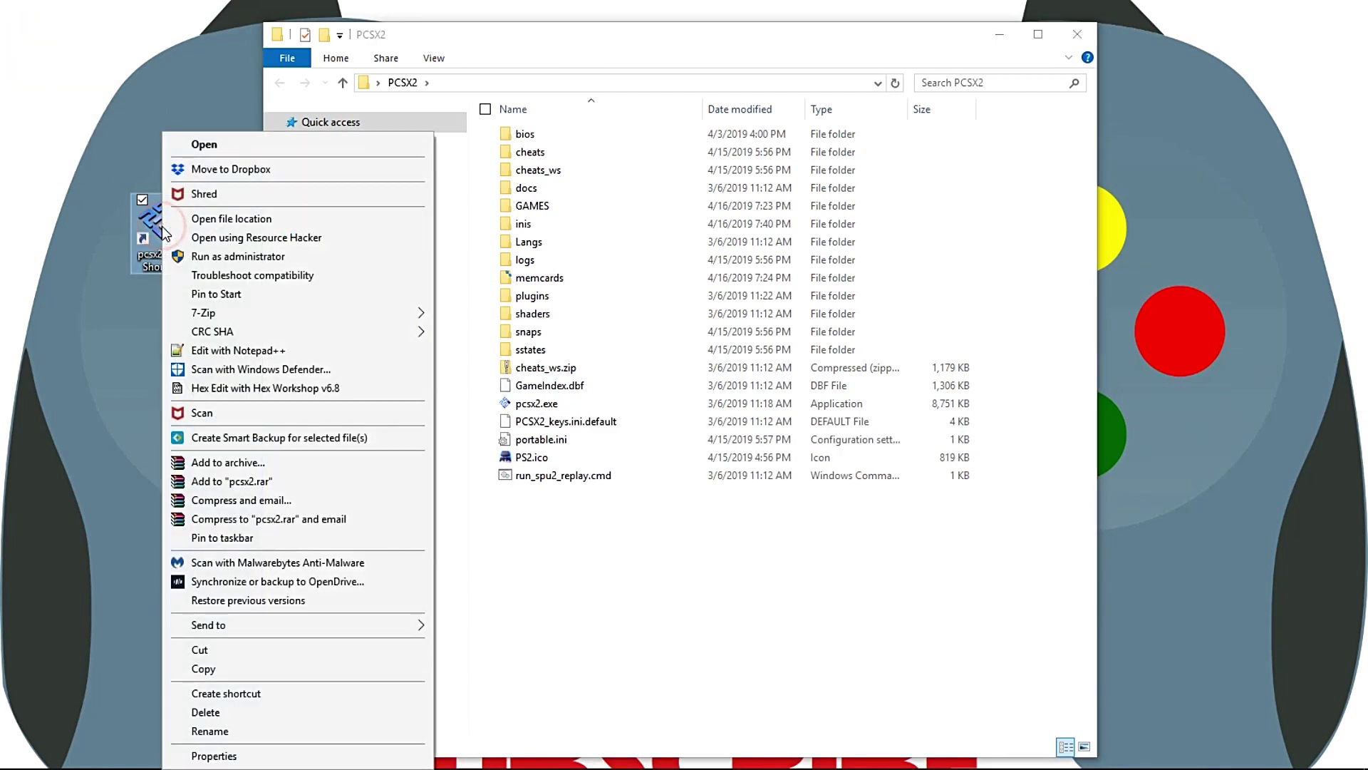
left_click(209, 756)
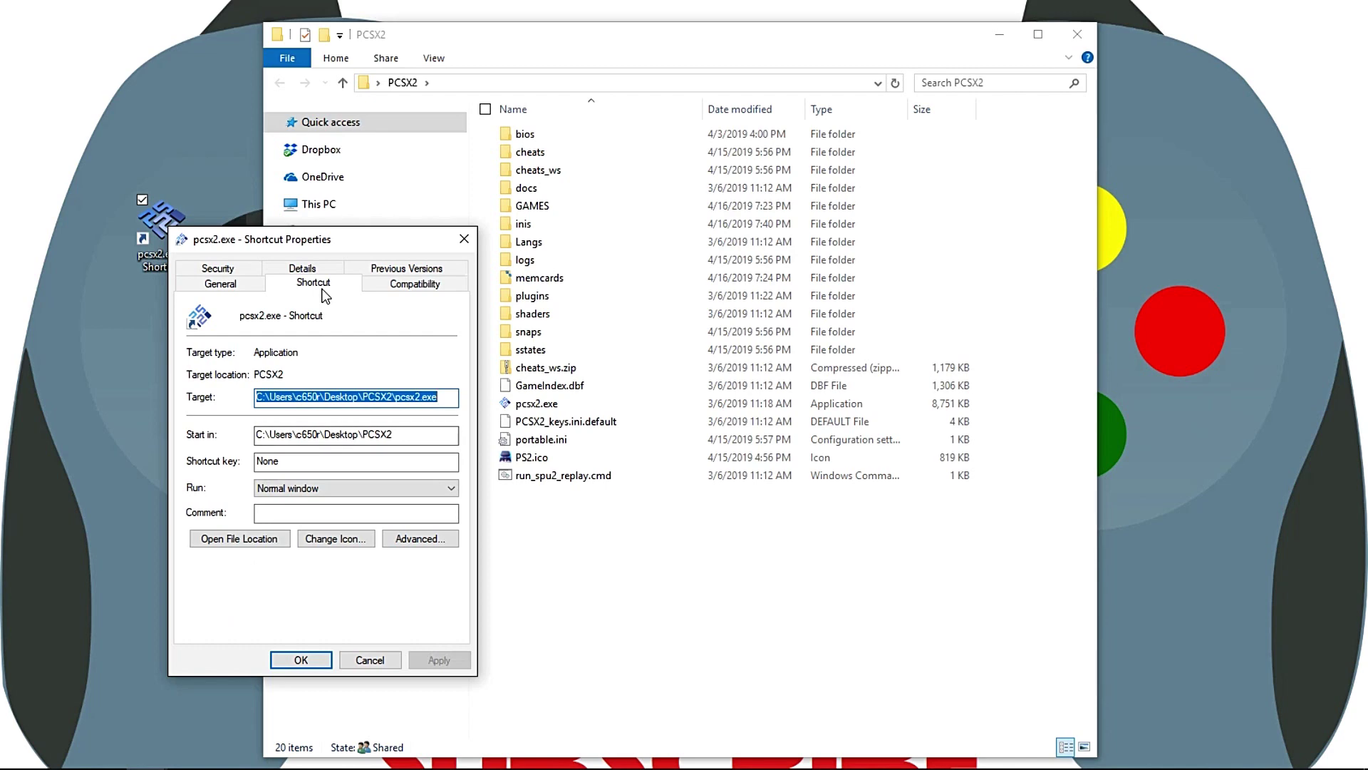
left_click(335, 539)
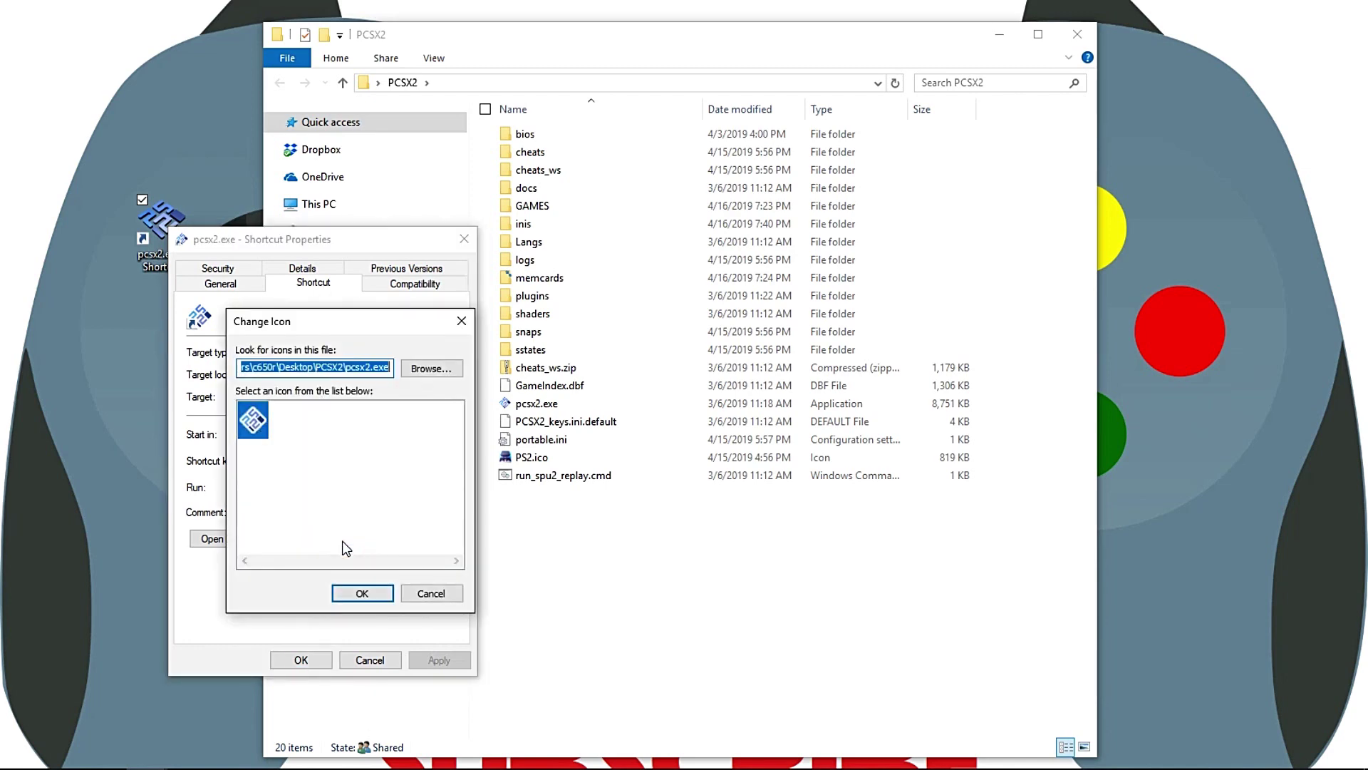
left_click(426, 370)
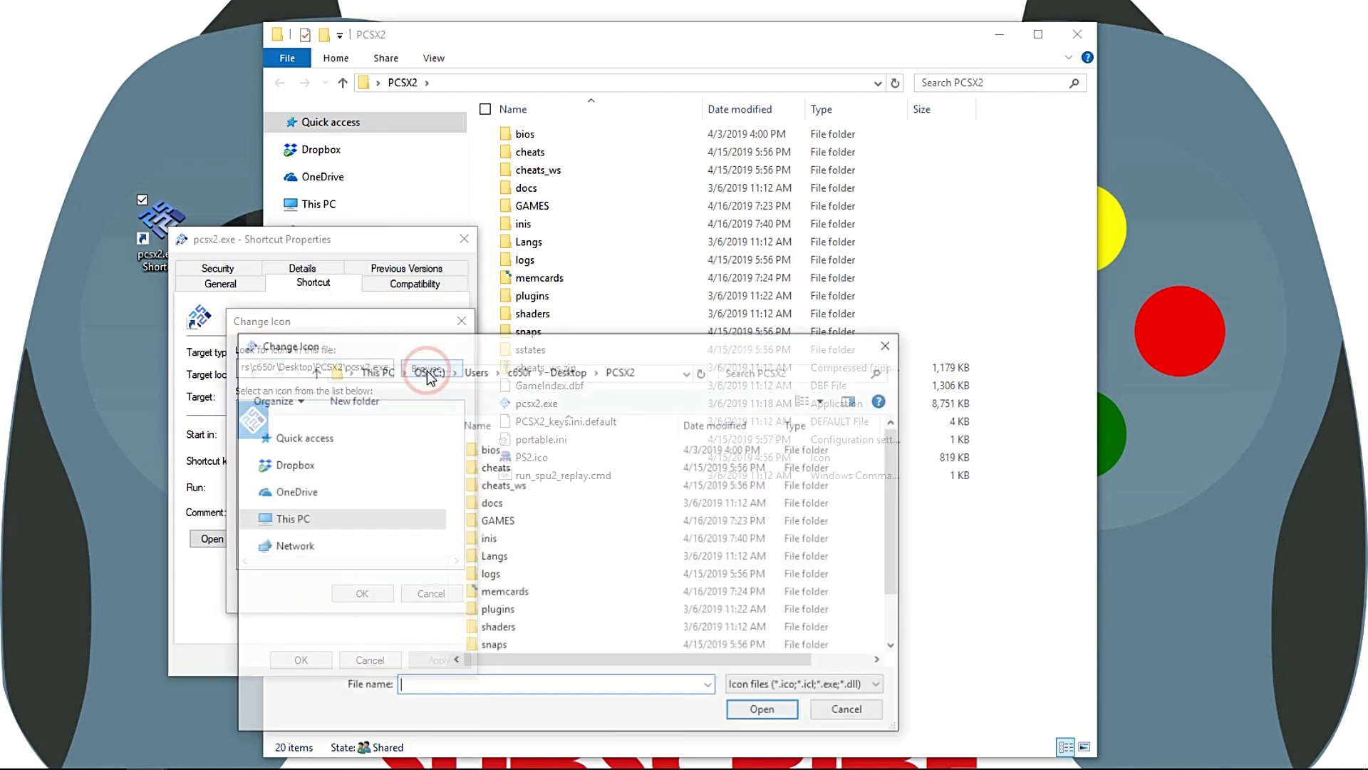
scroll(620, 559, "down", 2)
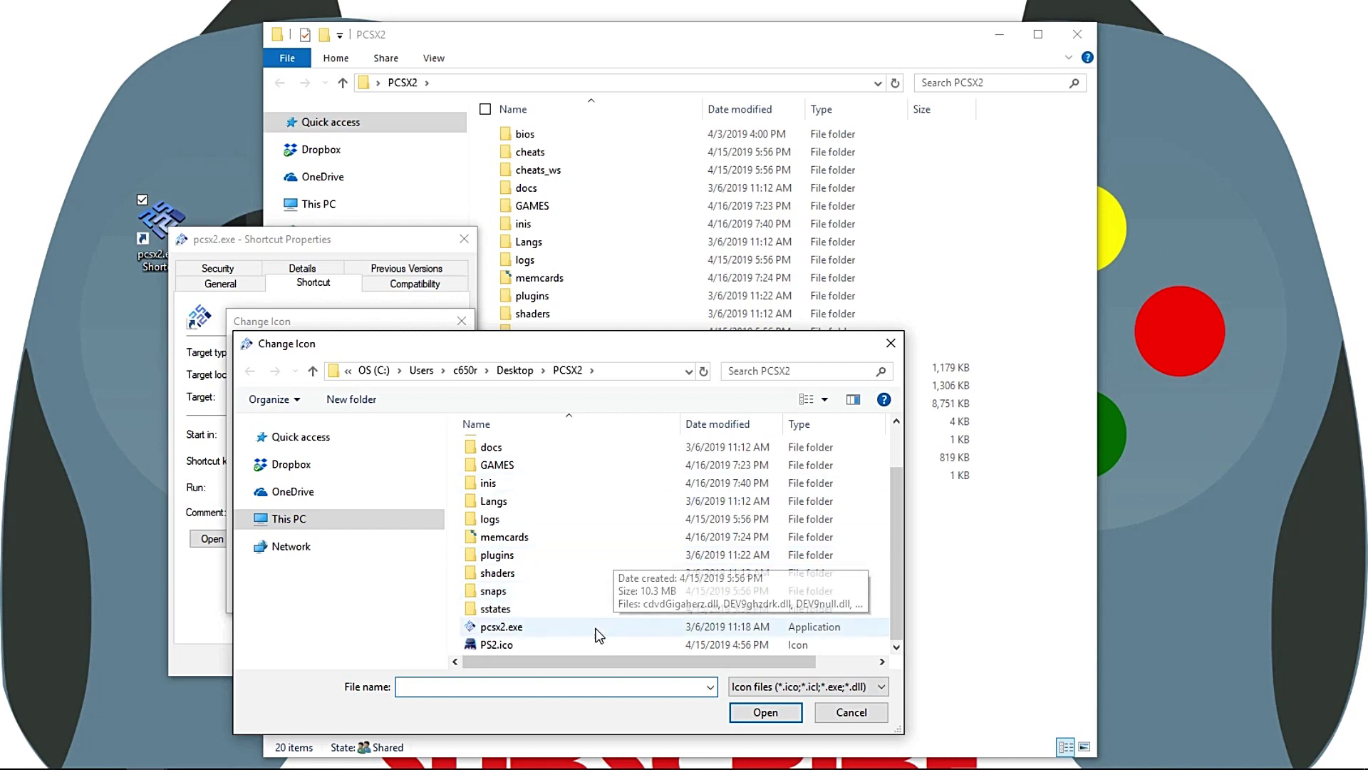
left_click(499, 645)
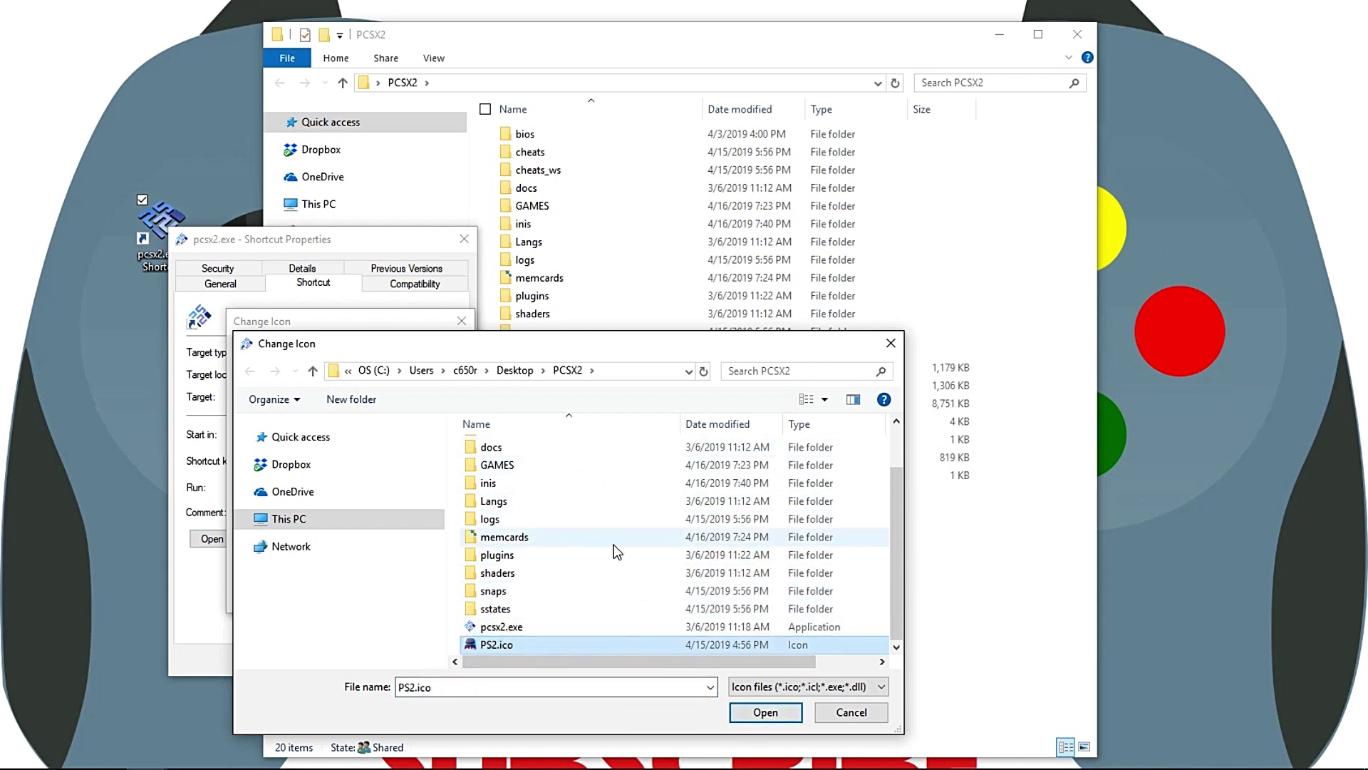
left_click(766, 712)
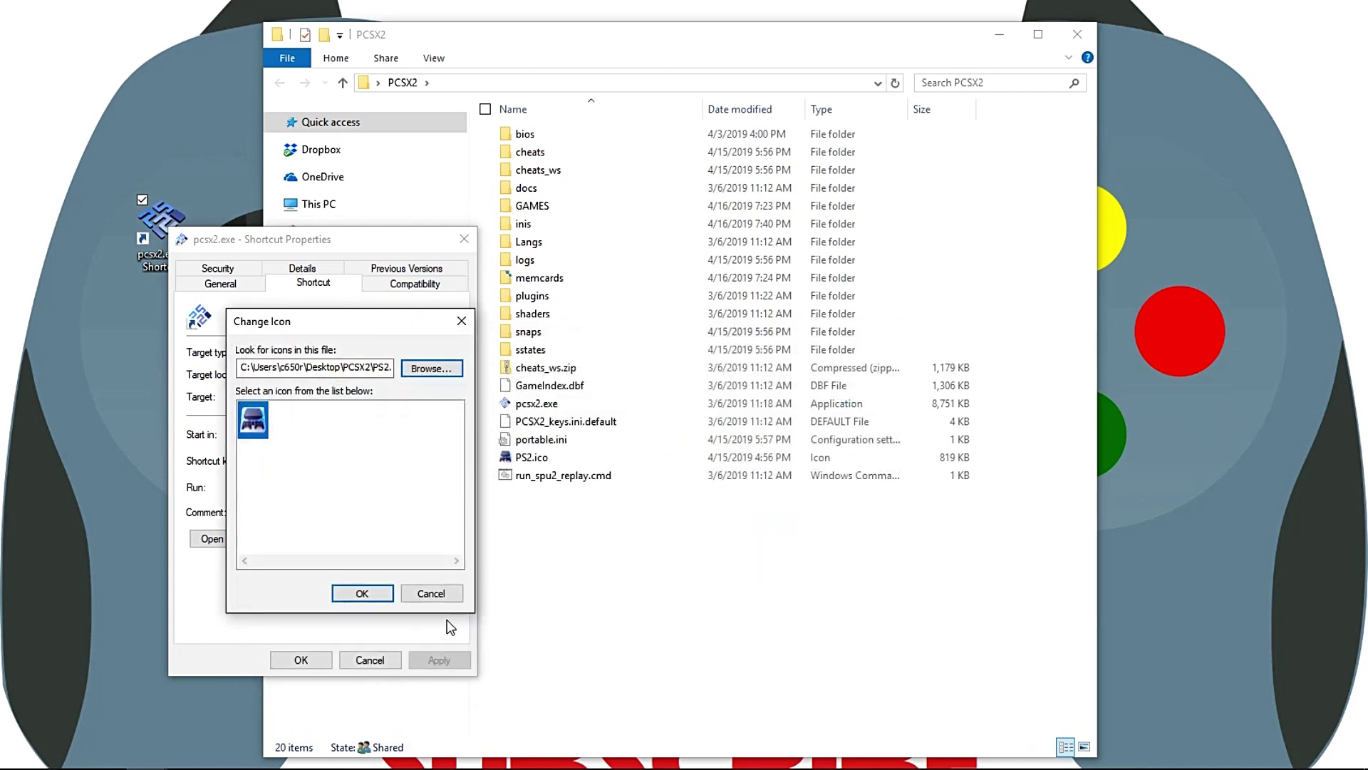
left_click(361, 595)
left_click(438, 661)
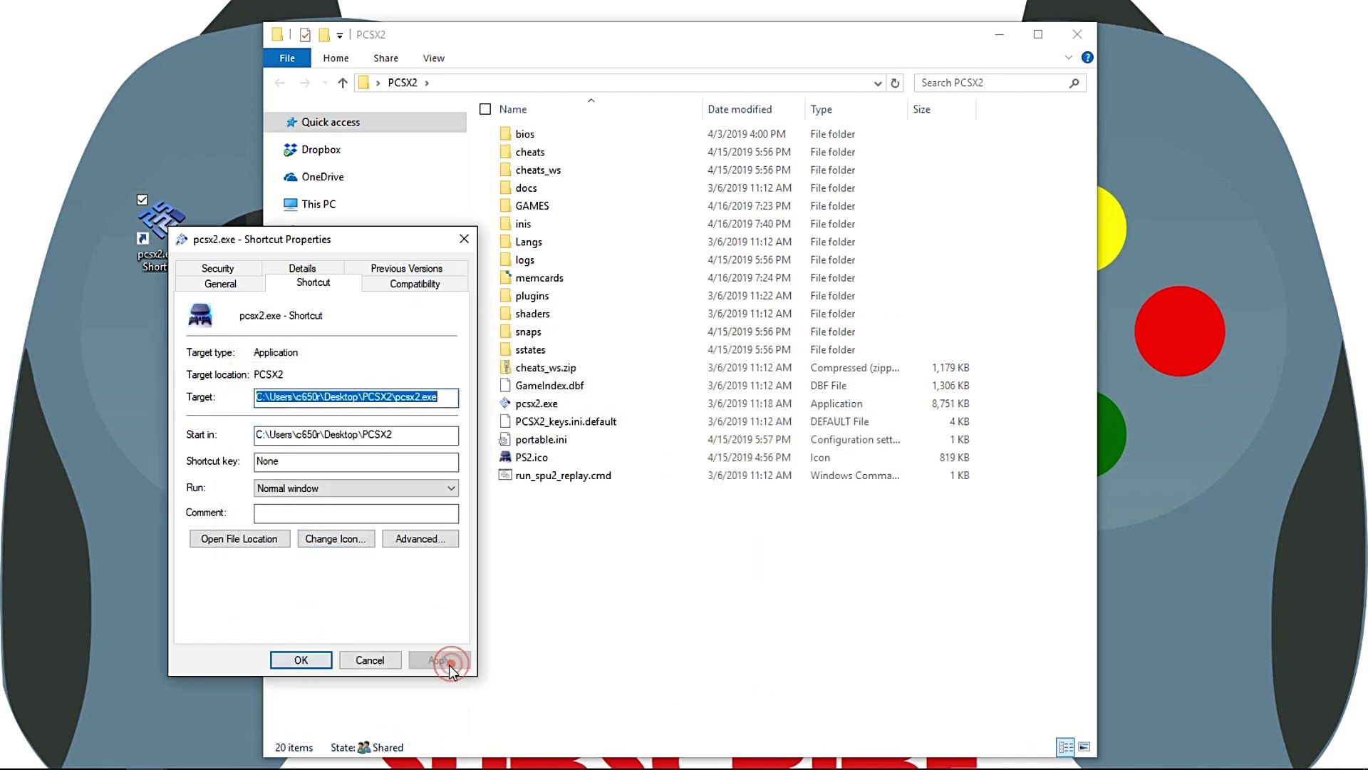
left_click(298, 661)
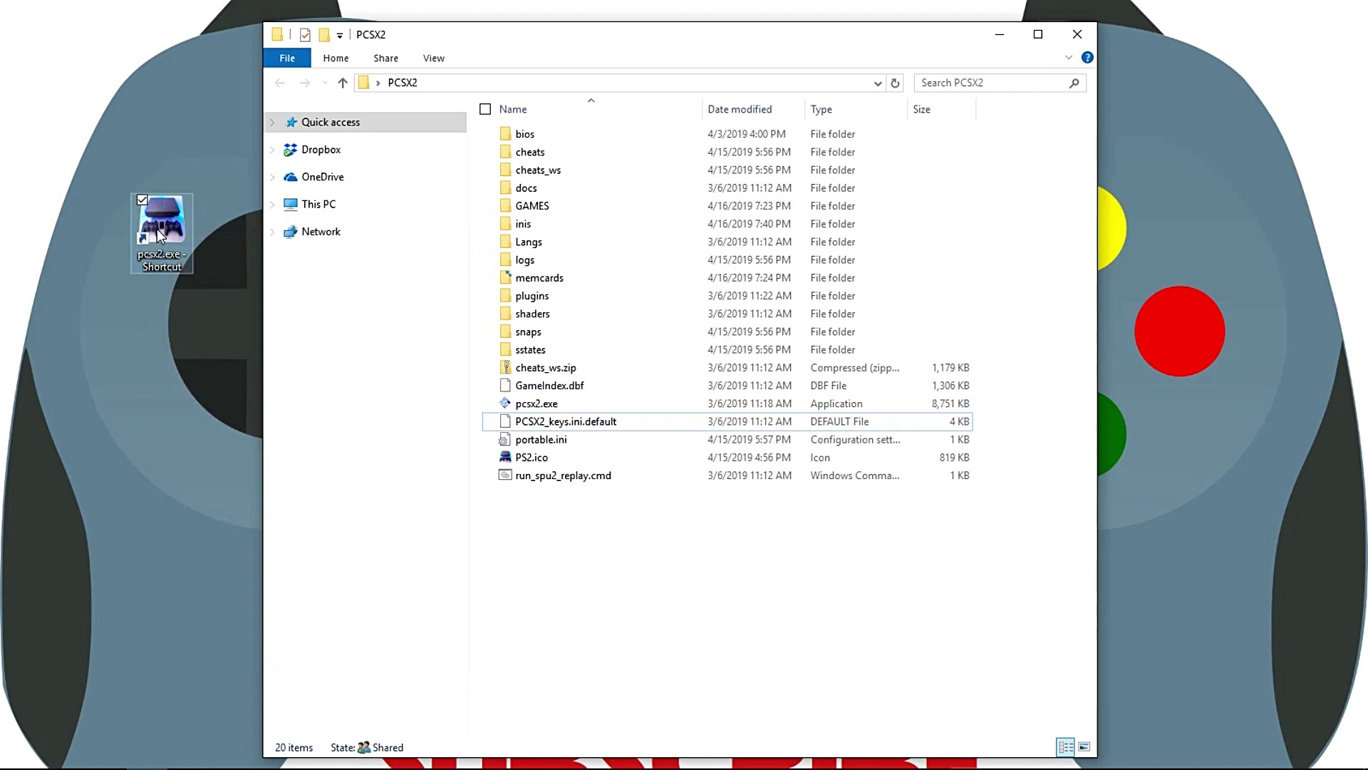
Step: Rename the desktop shortcut to PCSX2 and place it in the desktop's upper-left corner
left_click(161, 258)
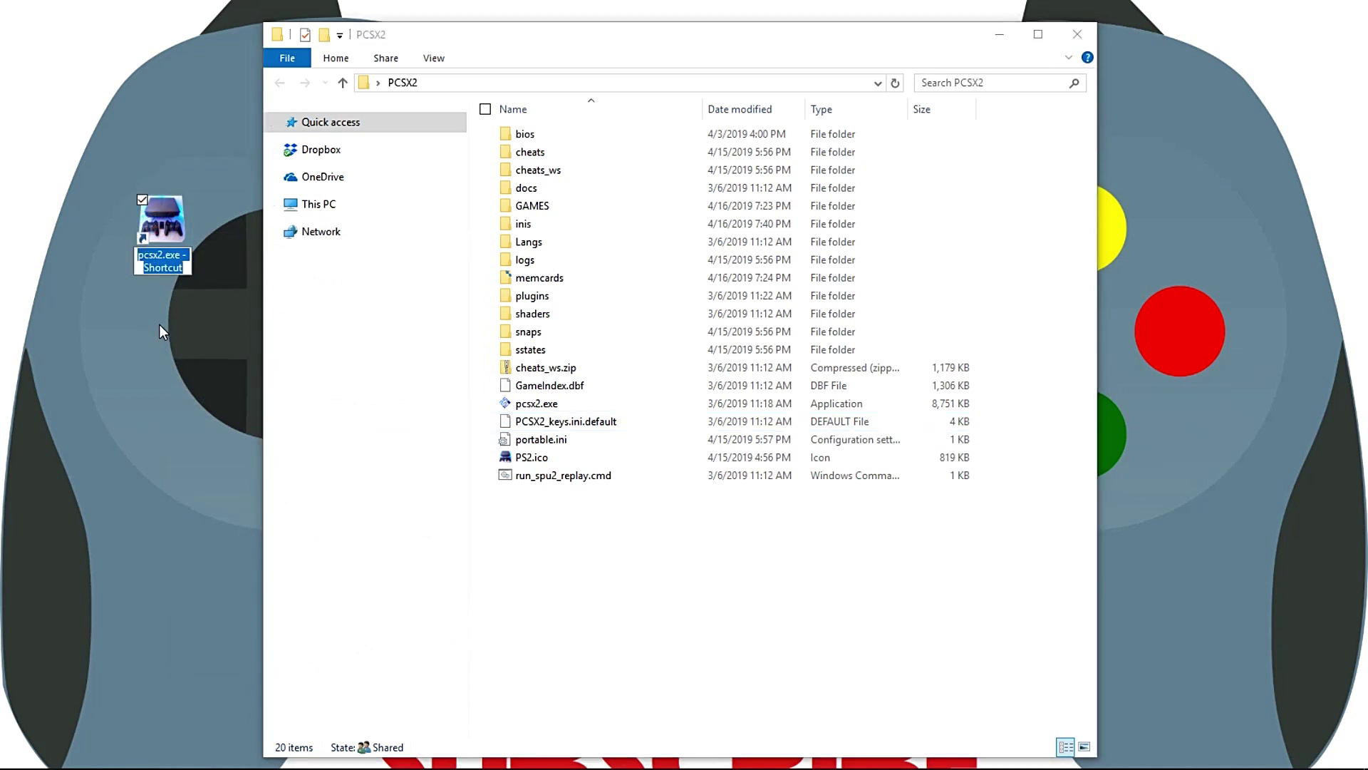
type("PCS")
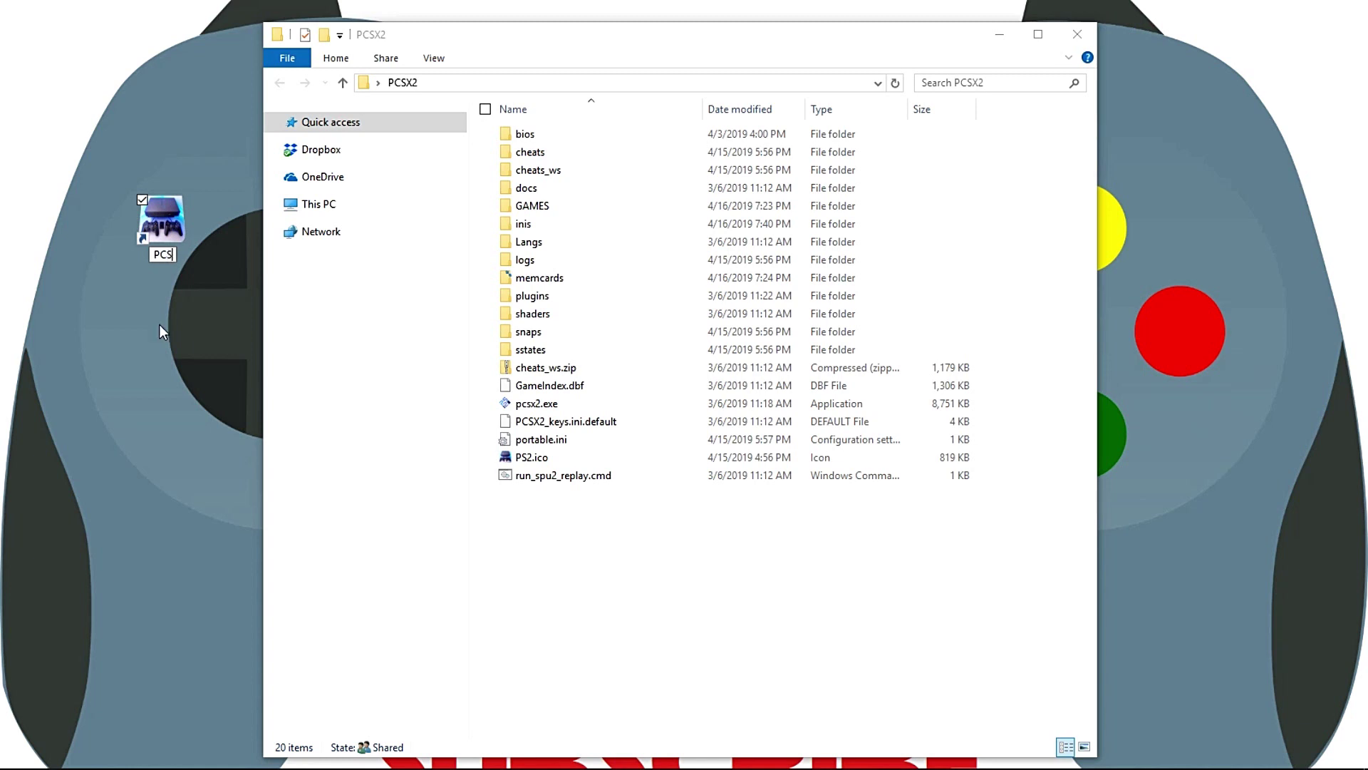
type("X2")
key("Return")
left_click_drag(161, 222, 93, 30)
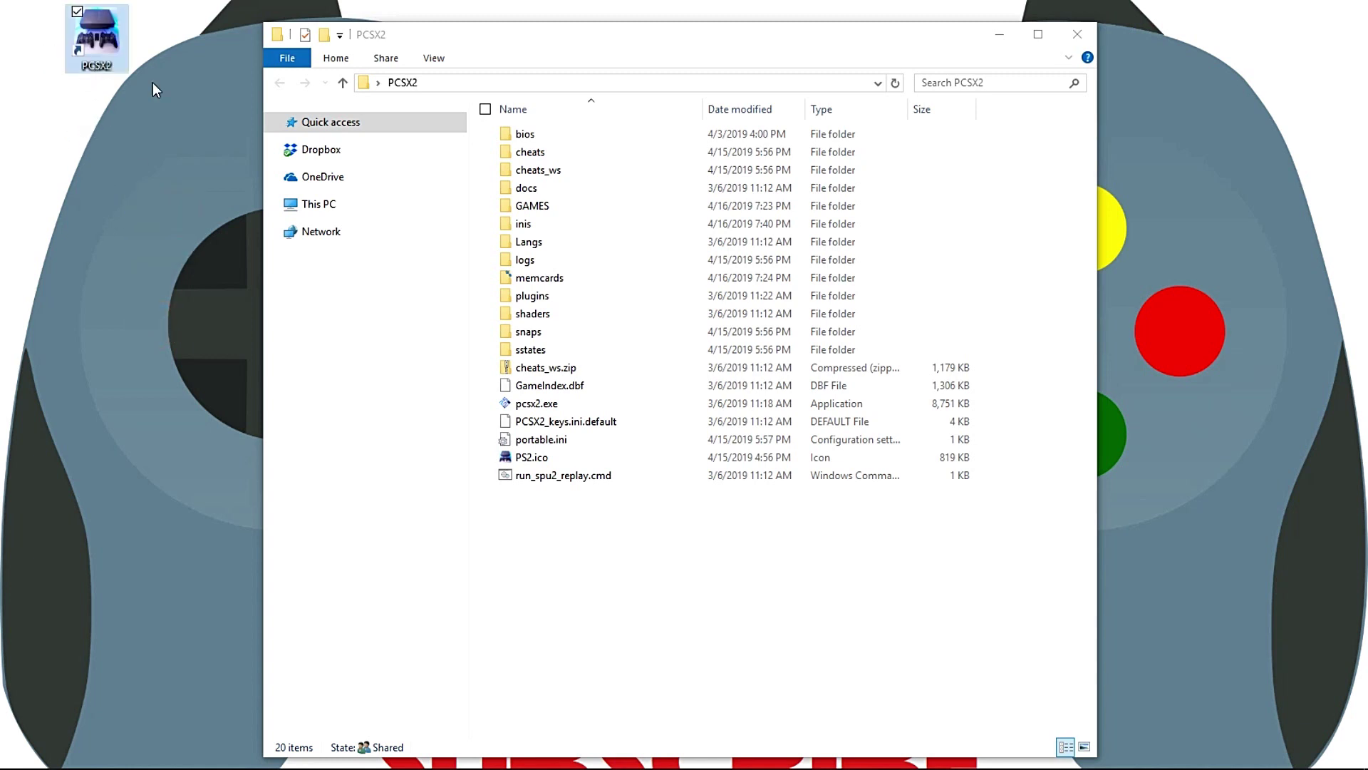
Step: Close the PCSX2 folder window, launch the emulator from its desktop shortcut and reposition the emulator window
left_click(1078, 35)
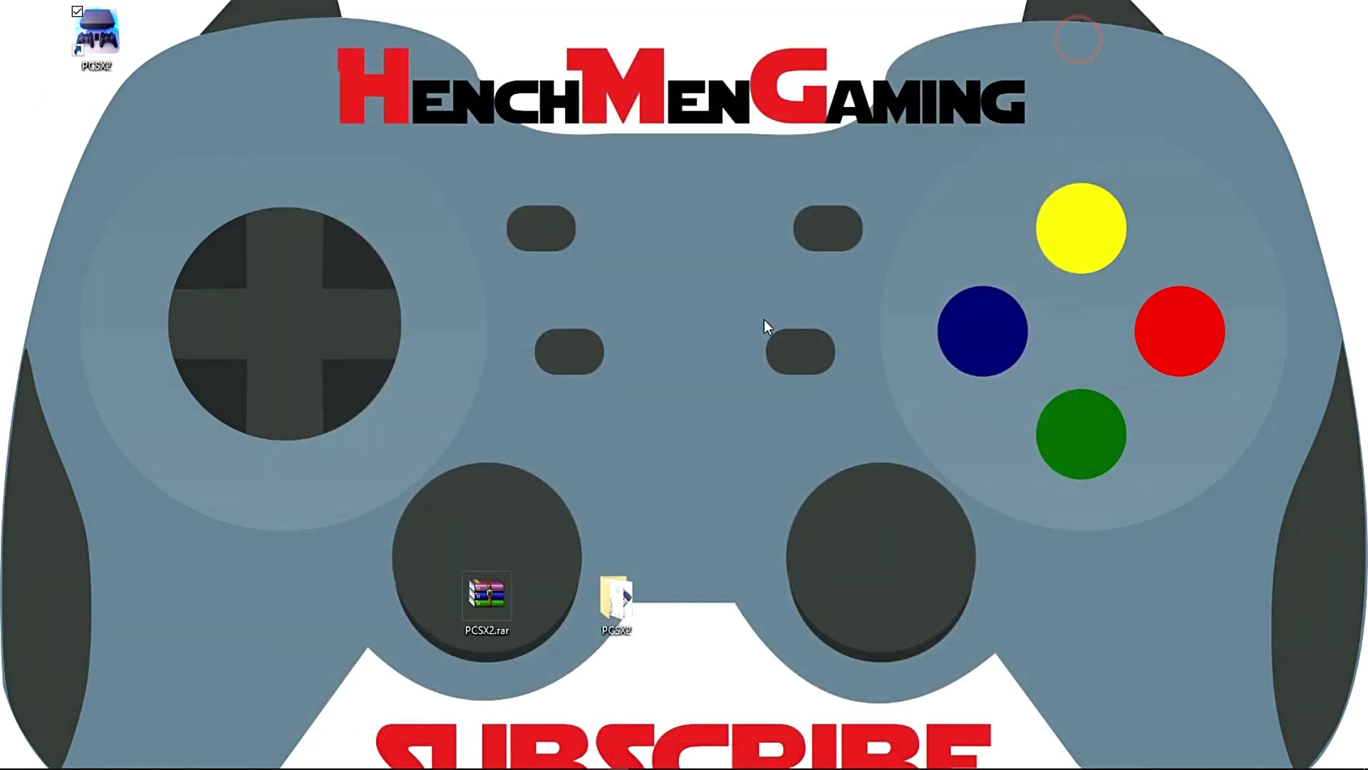
double_click(102, 38)
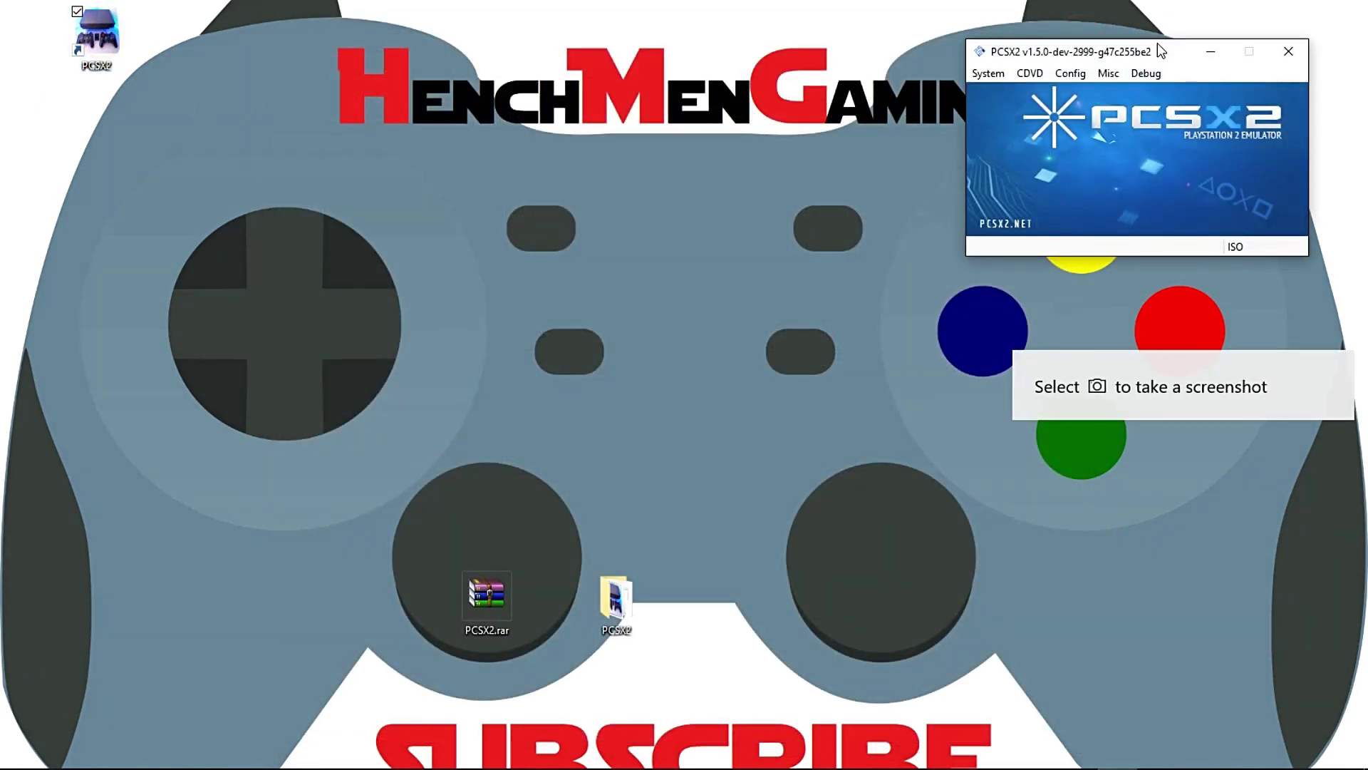
left_click_drag(1161, 52, 718, 106)
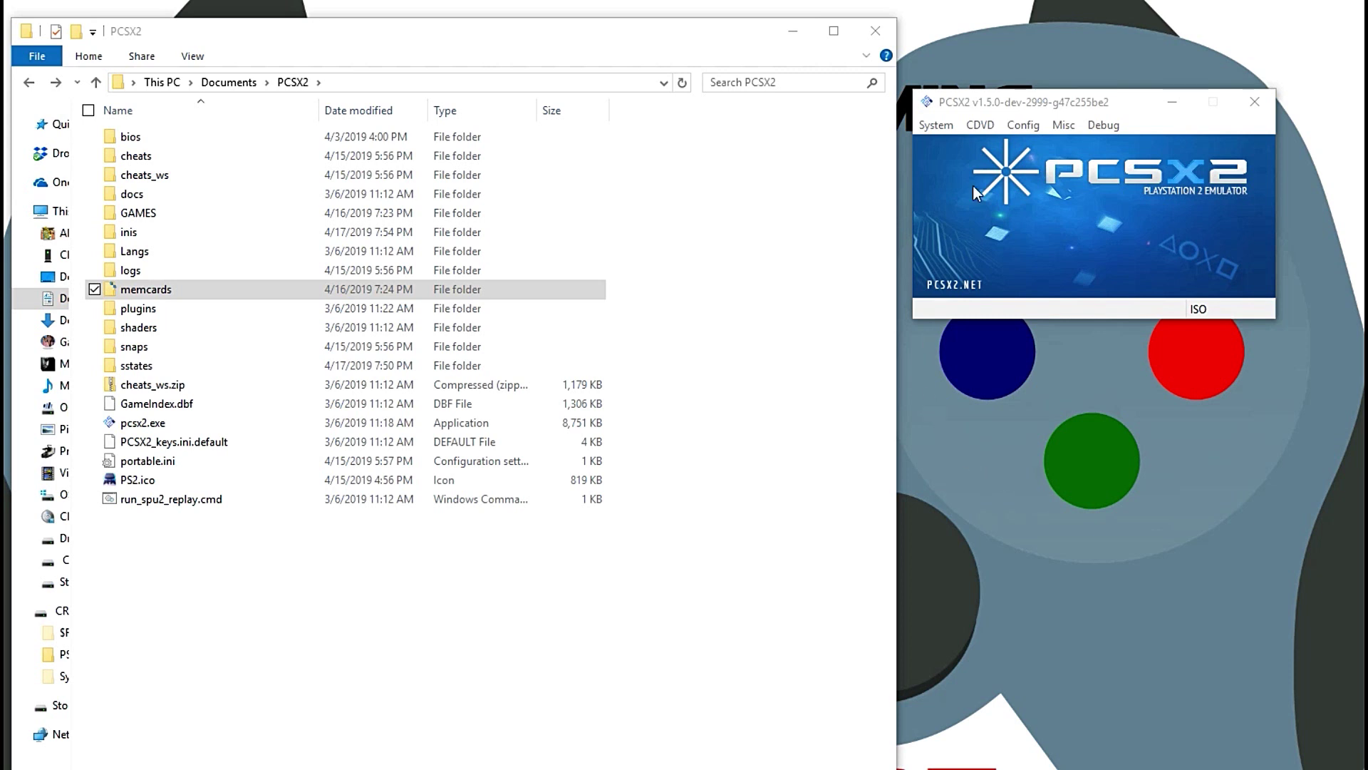
Step: Examine the VU recompiler options in the emulation settings with the preset disabled, and leave without saving
left_click(1022, 104)
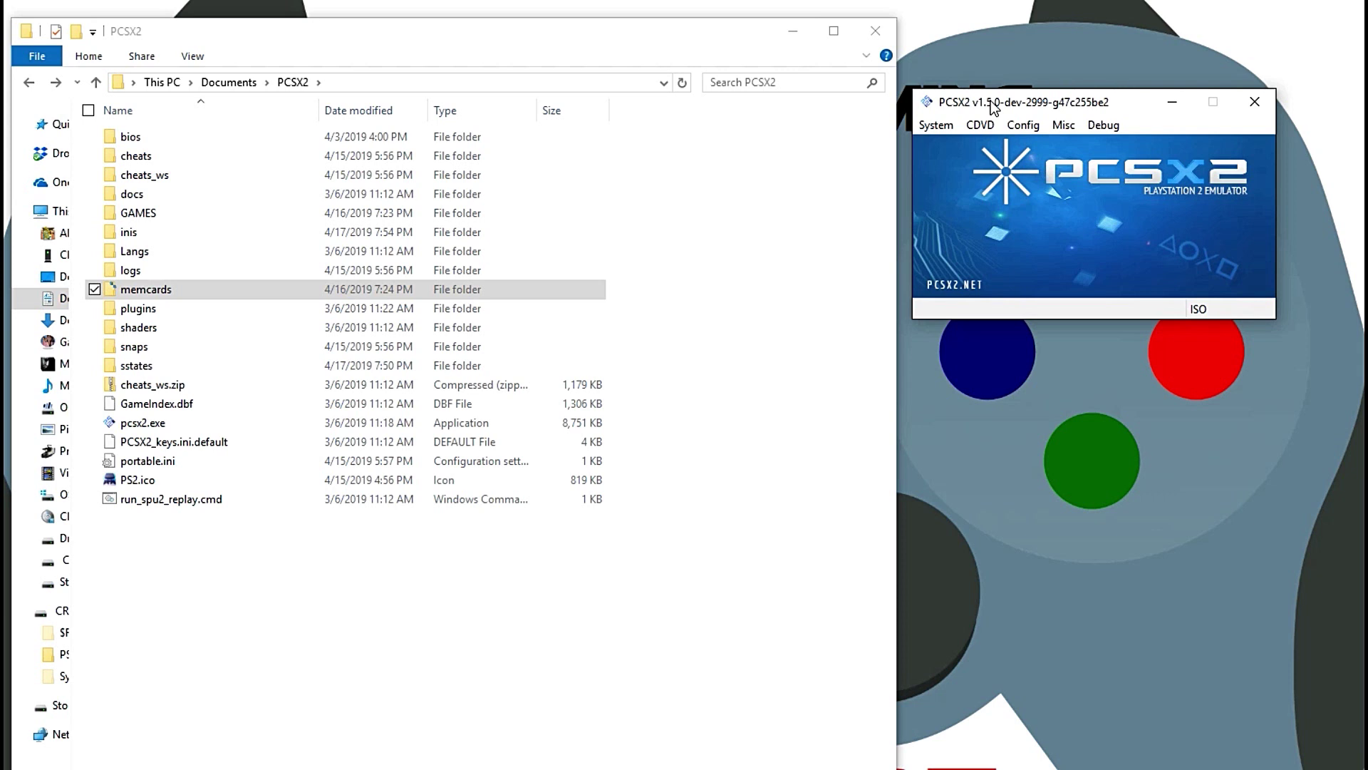
left_click(936, 125)
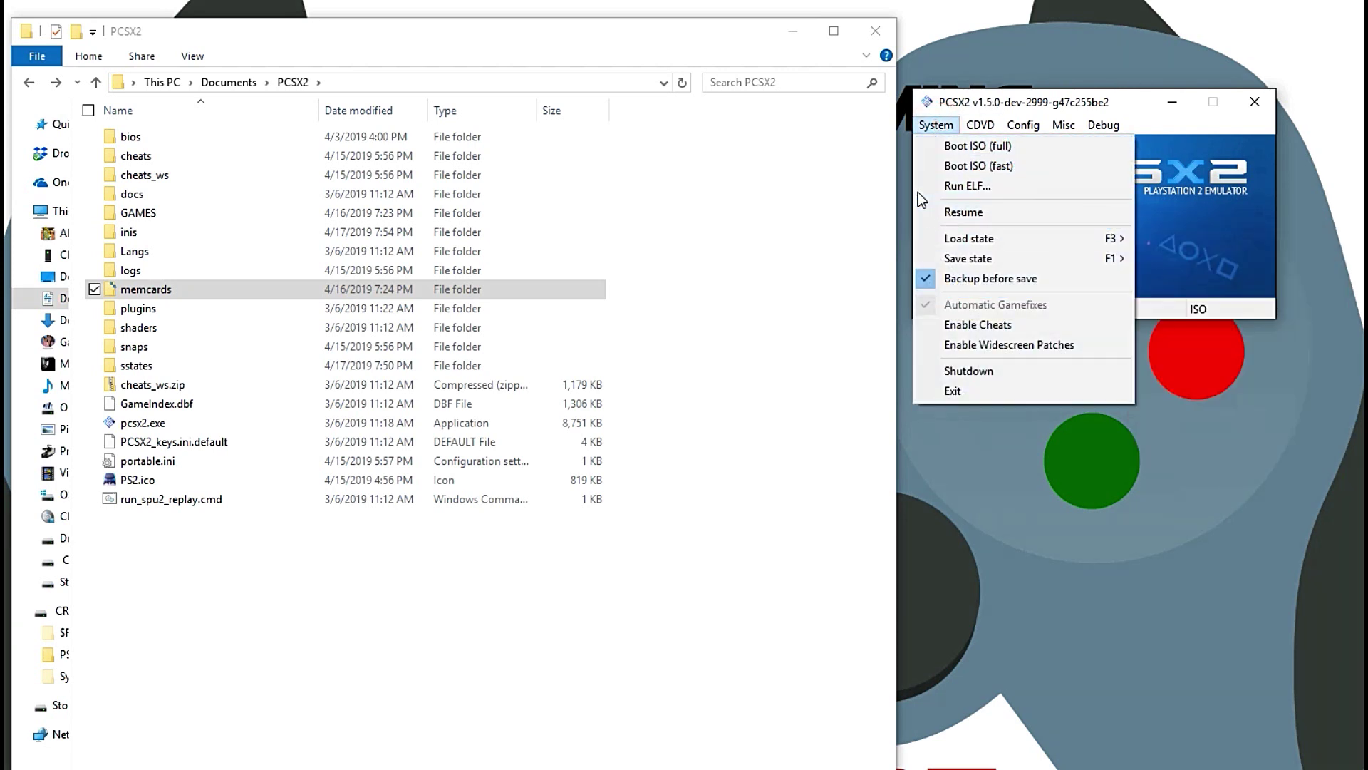
mouse_move(1019, 129)
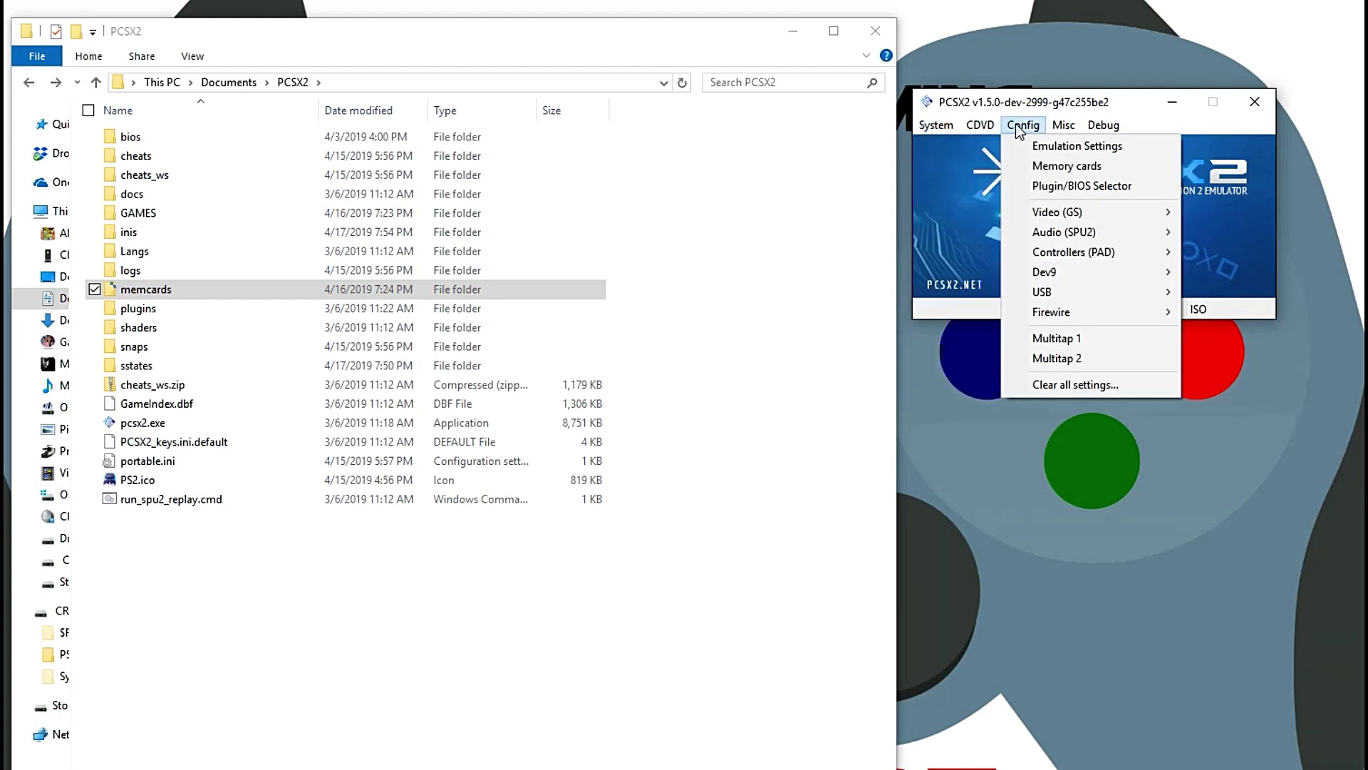
left_click(1038, 146)
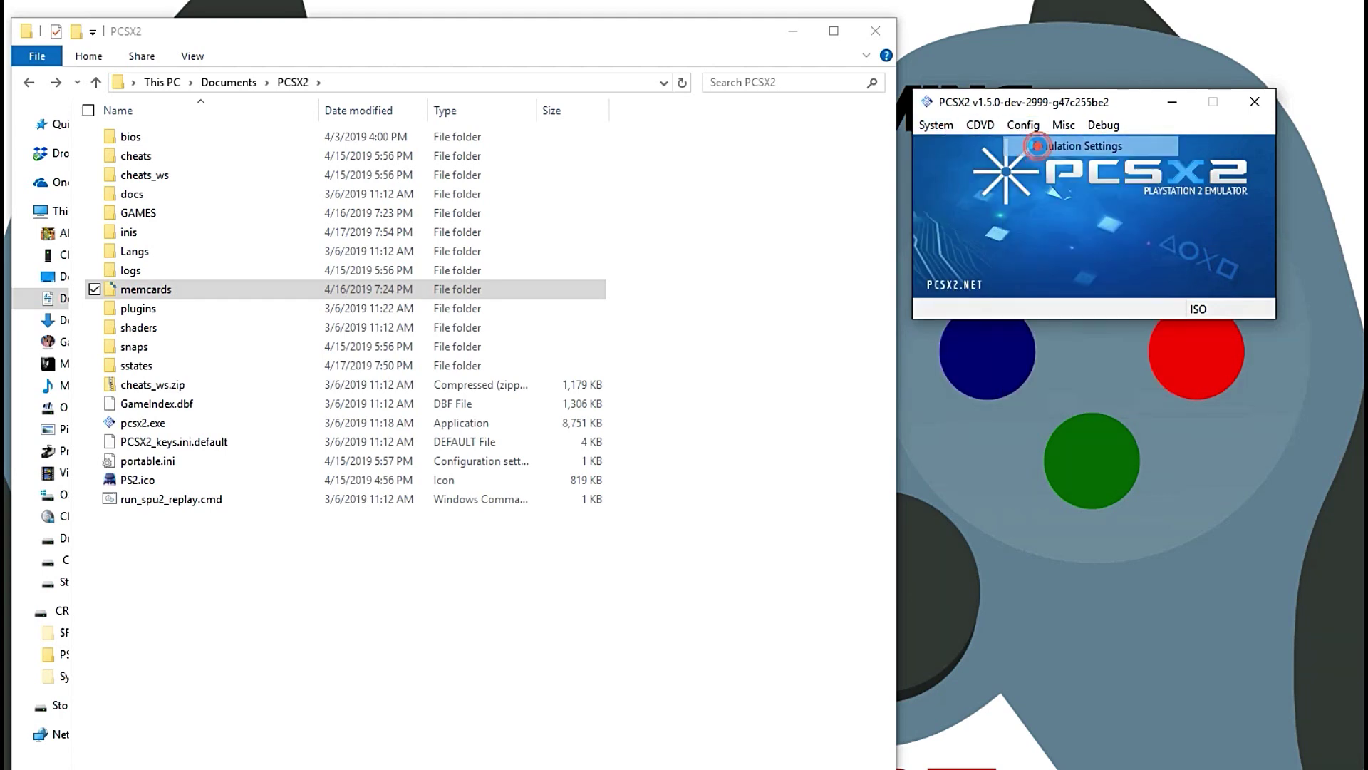
left_click(331, 255)
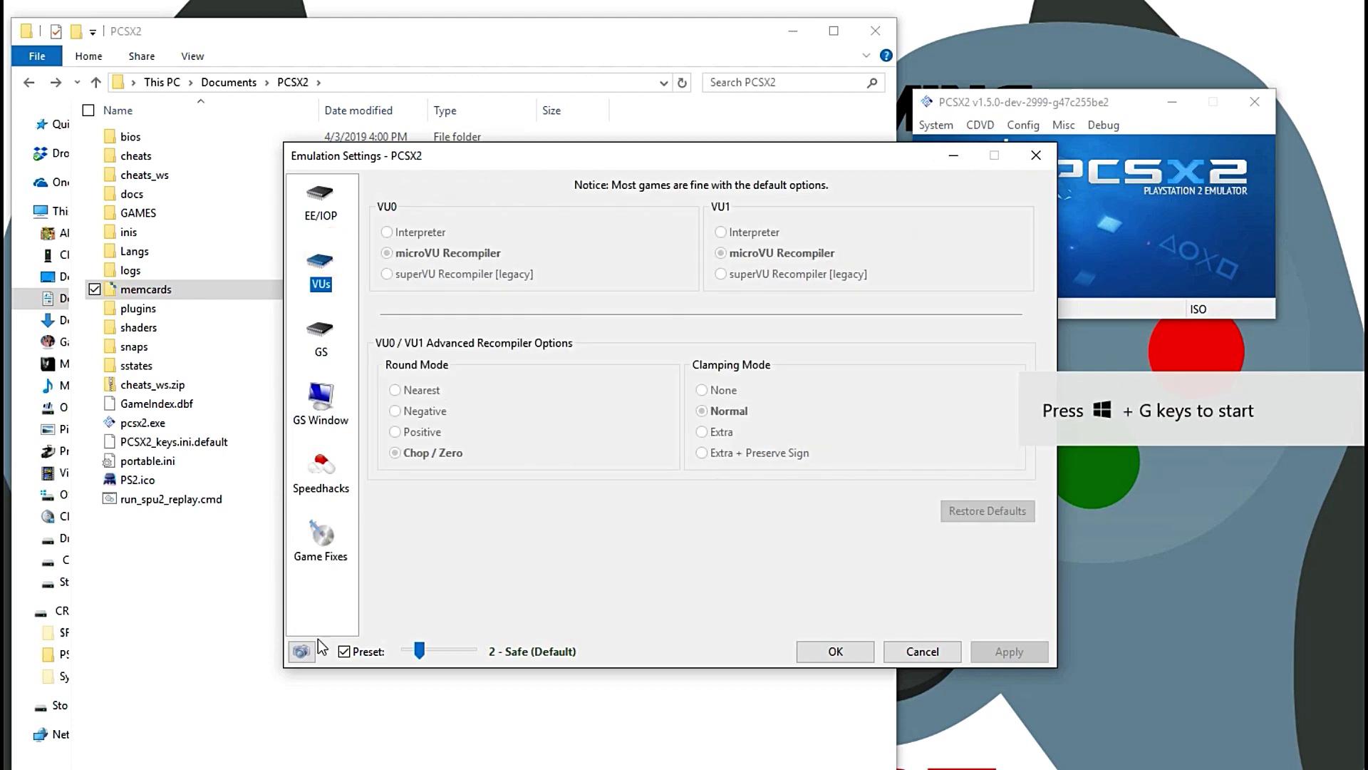
left_click(344, 652)
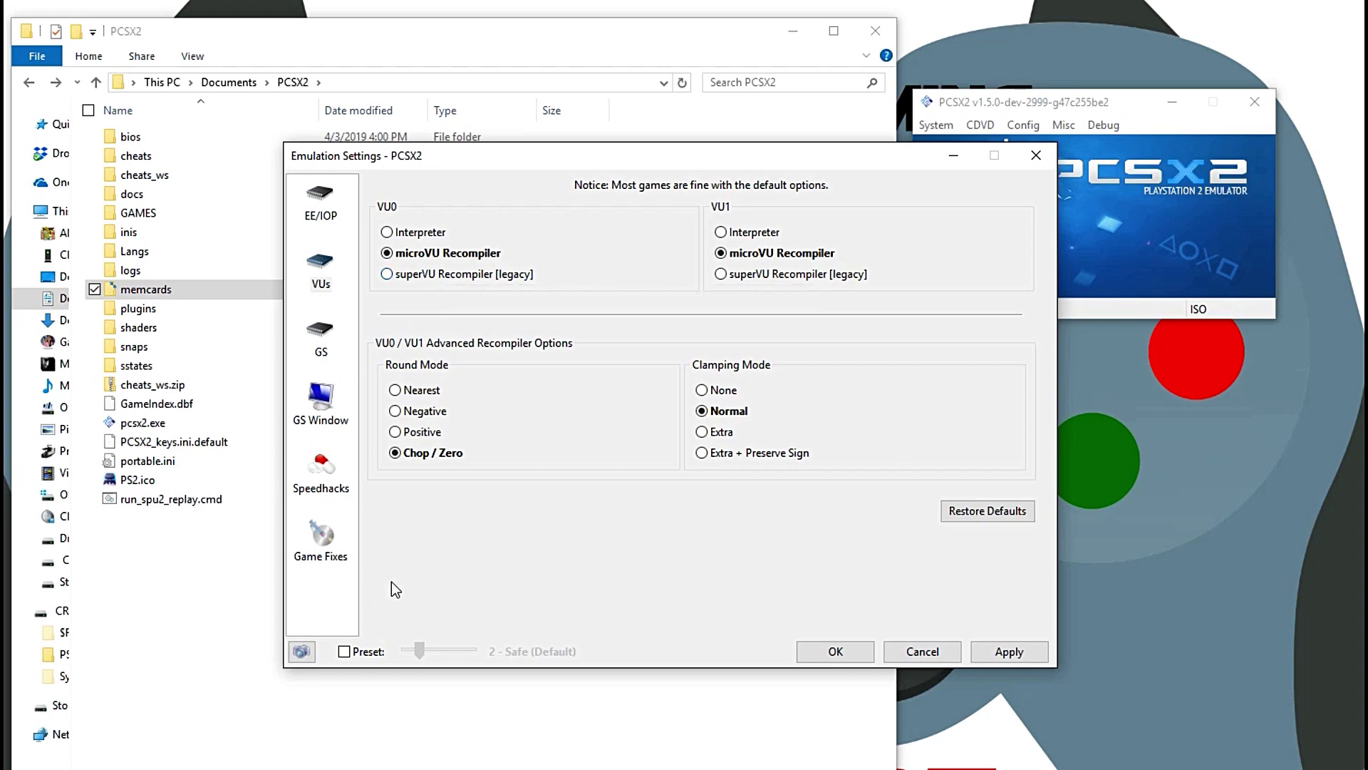
left_click(910, 652)
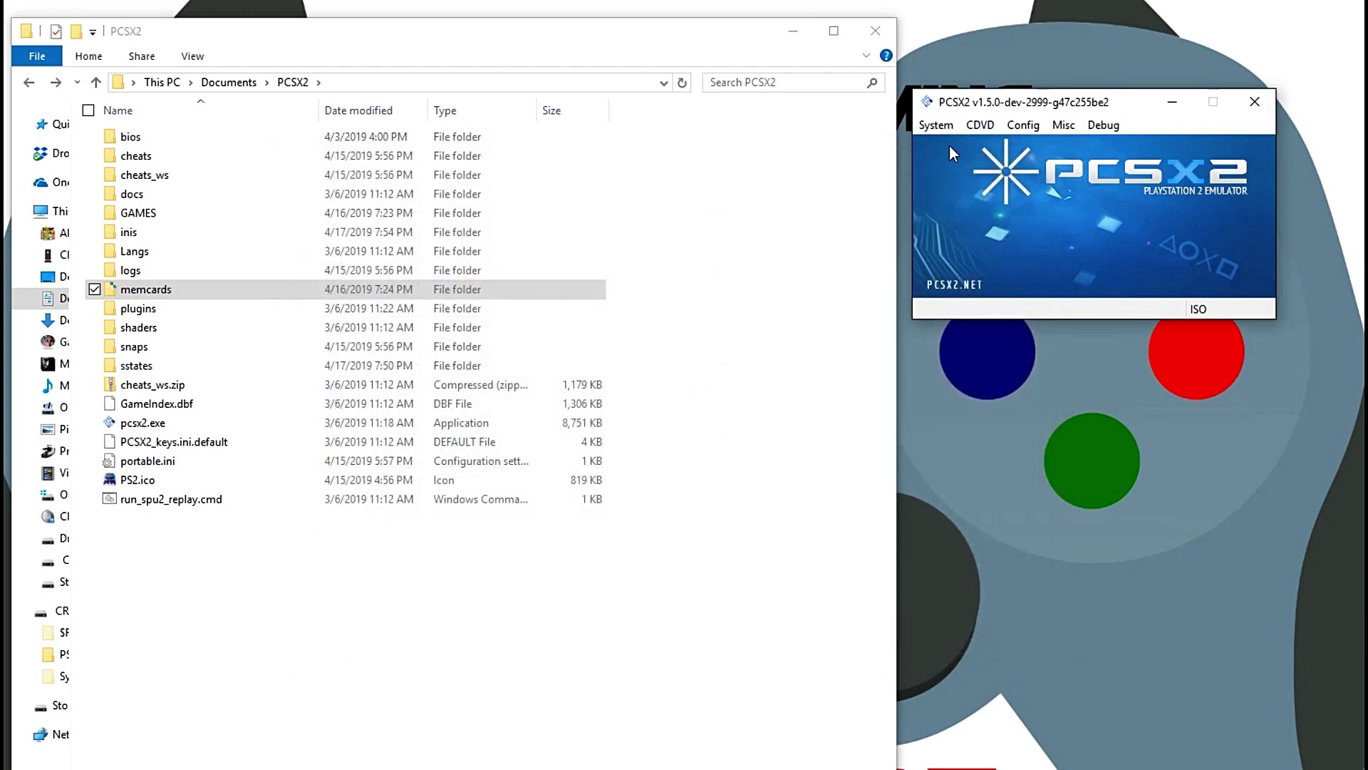
left_click(939, 127)
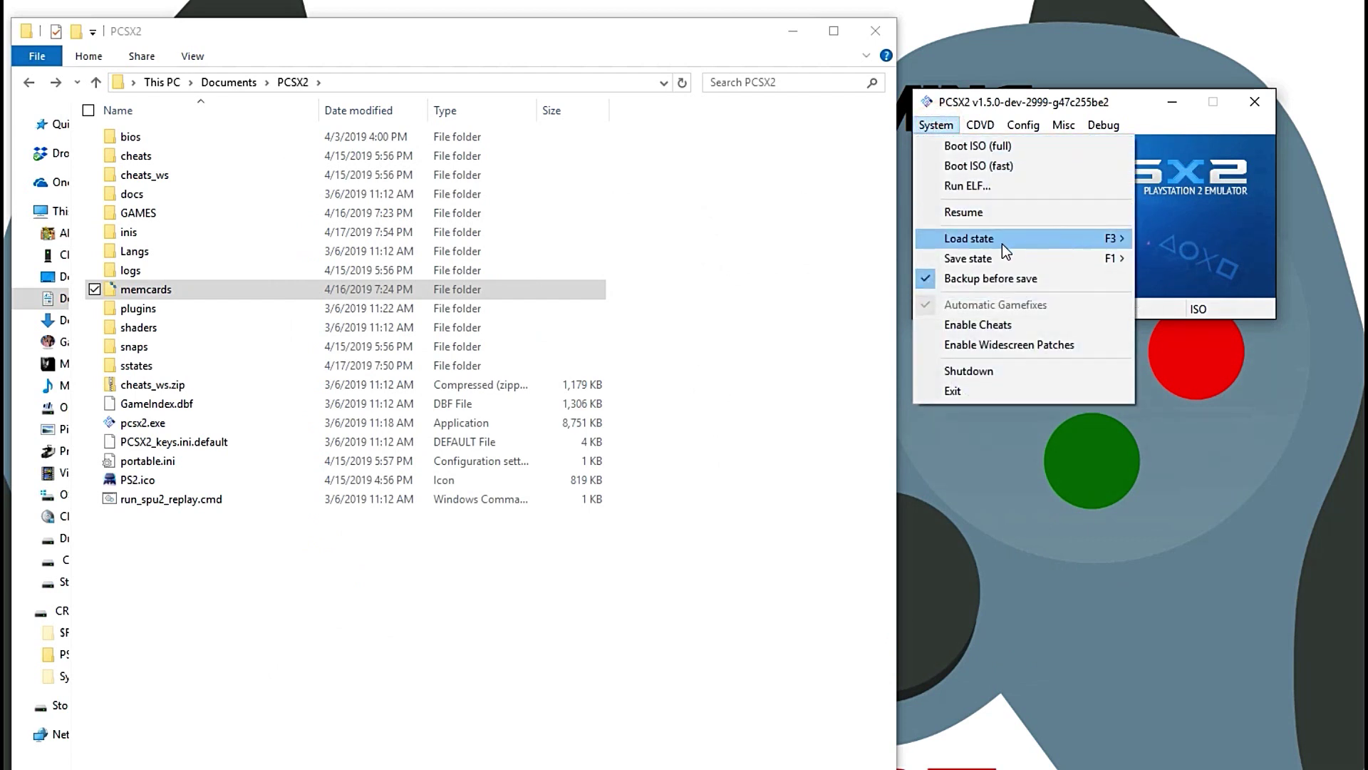
mouse_move(982, 127)
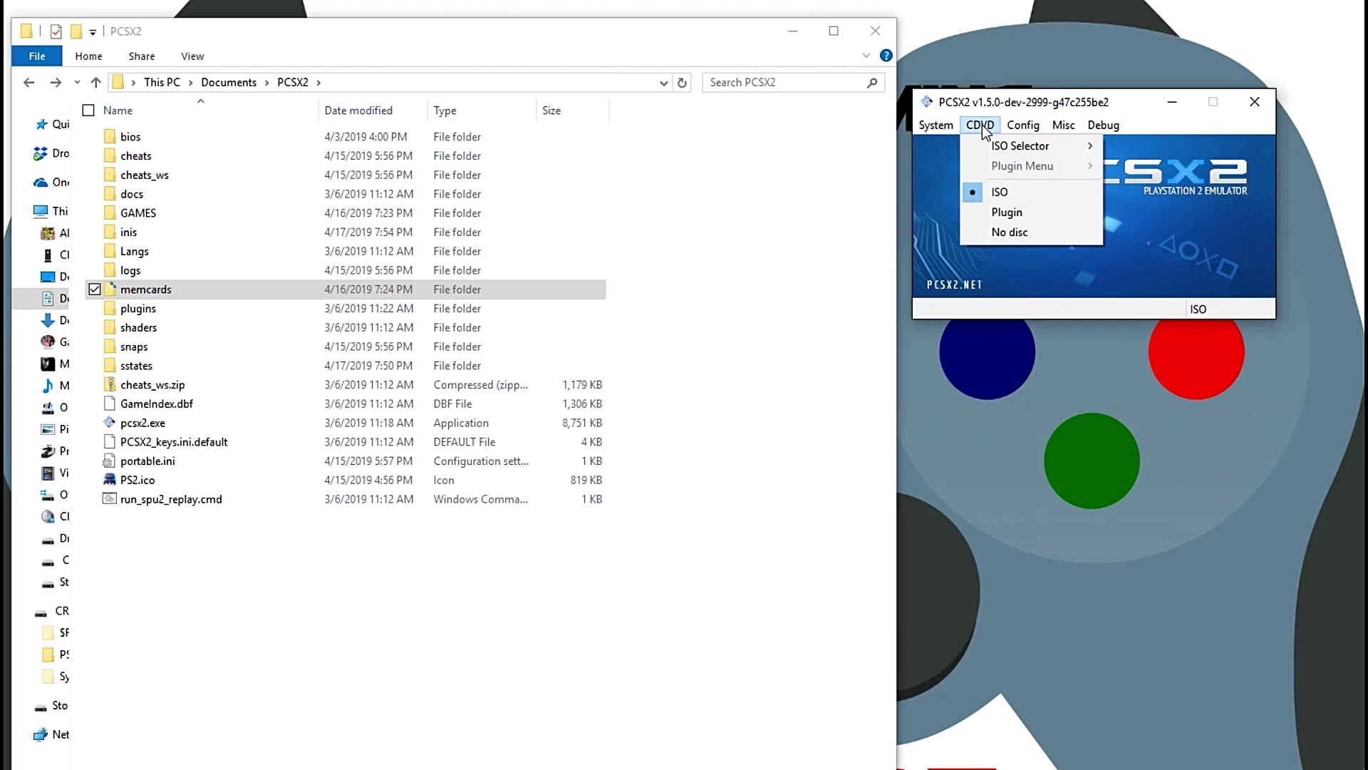
mouse_move(940, 127)
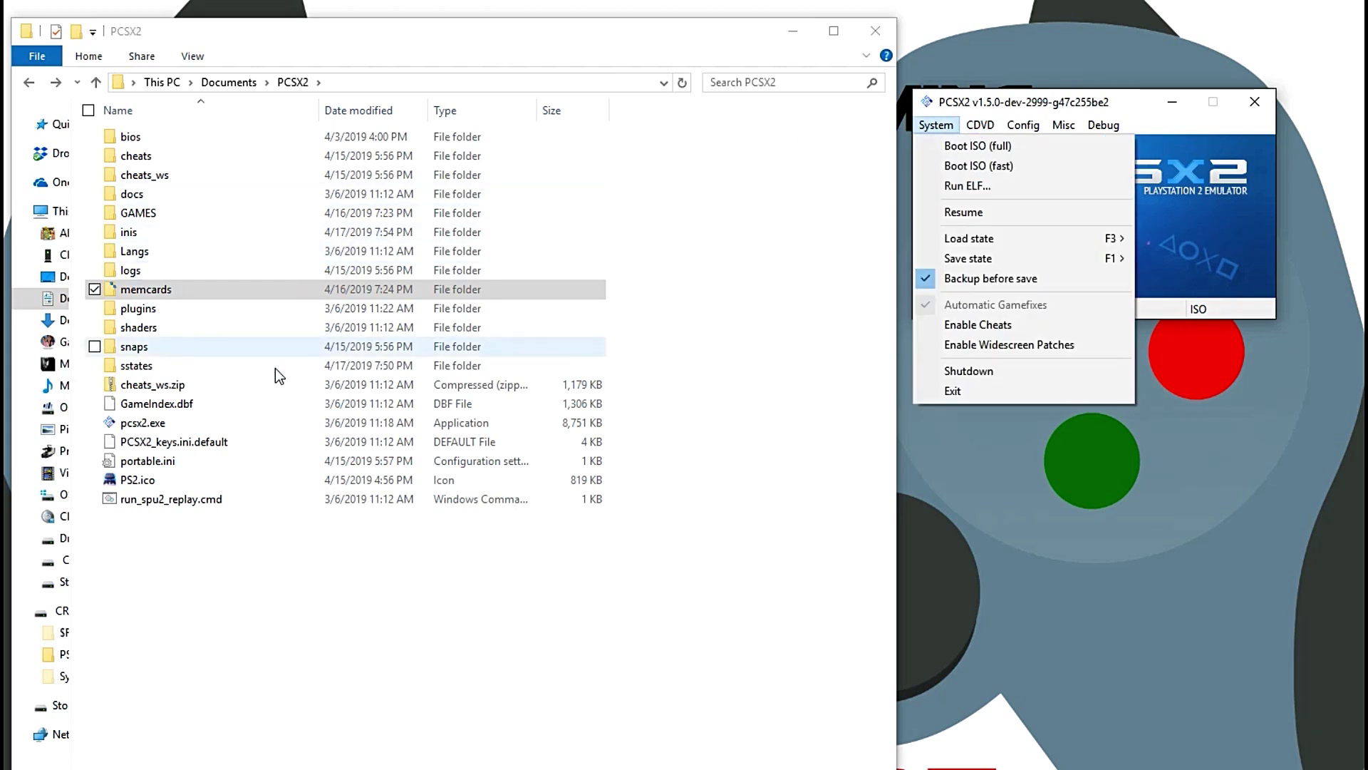
Step: View the memory card files in the memcards folder and return to the PCSX2 folder
left_click(268, 598)
left_click(268, 599)
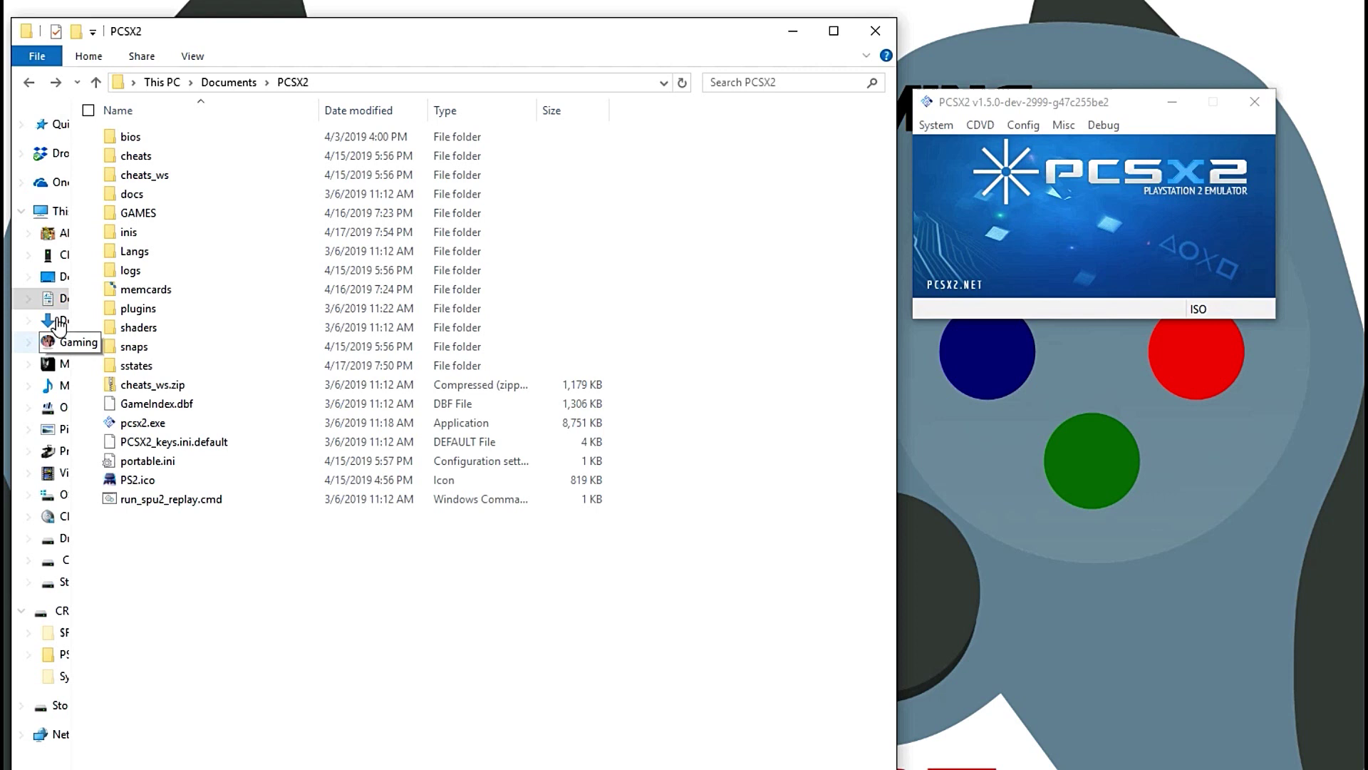
left_click(193, 290)
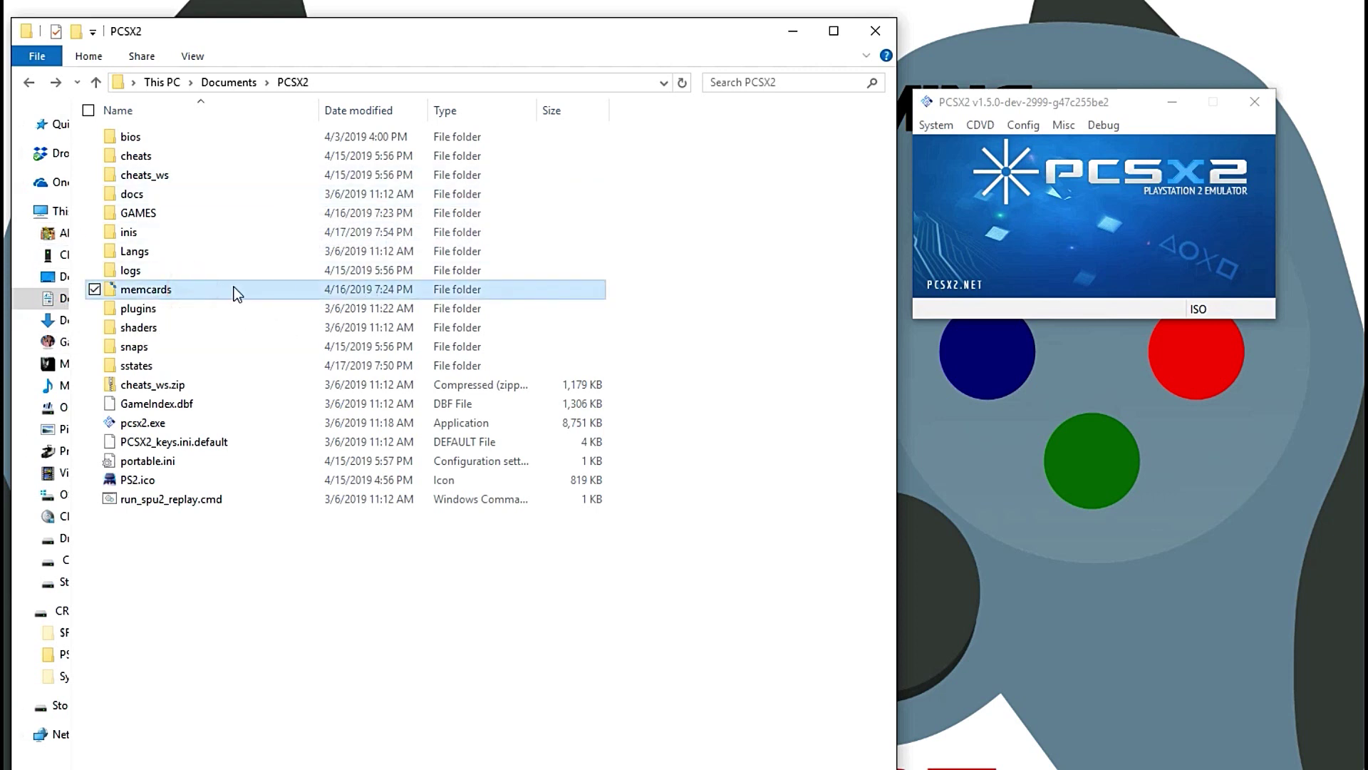
double_click(190, 293)
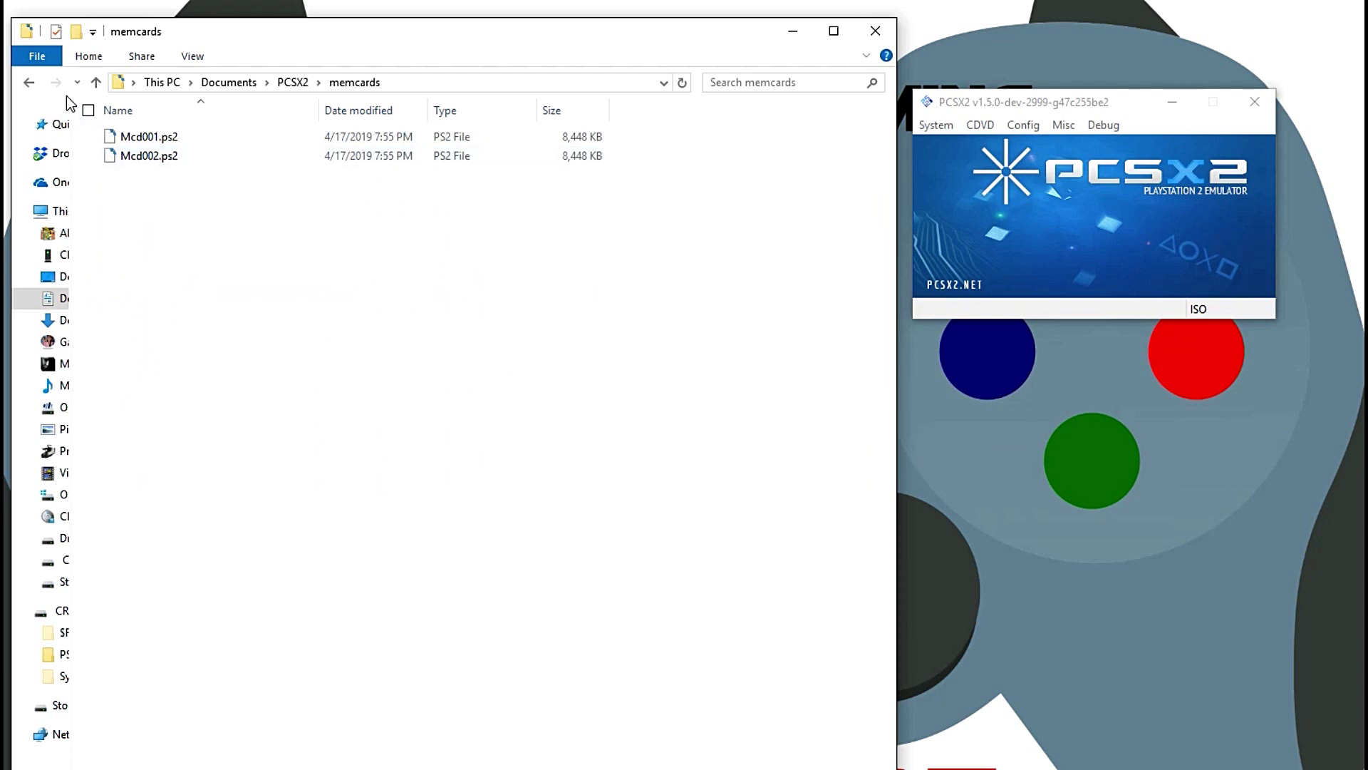
left_click(30, 83)
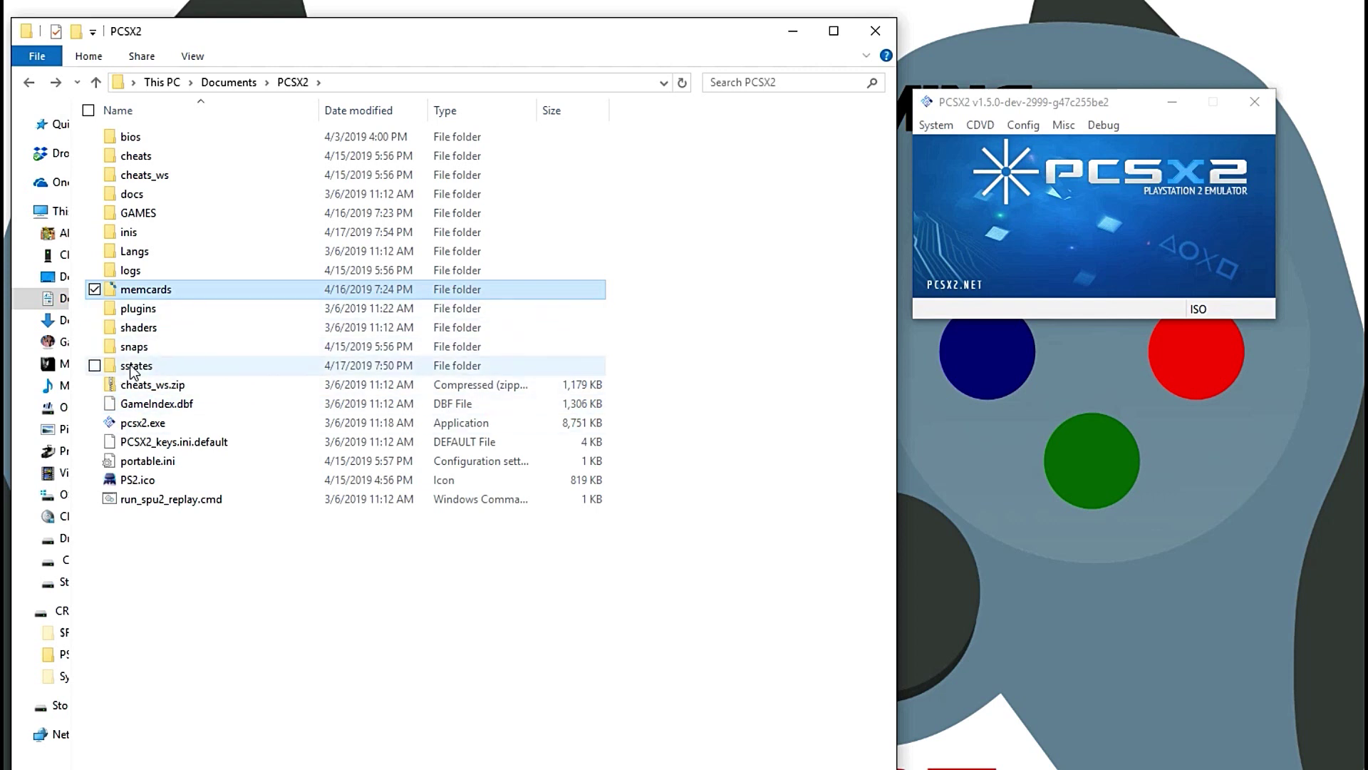
Step: View the available save state slots in the emulator and leave without saving a state
left_click(1049, 101)
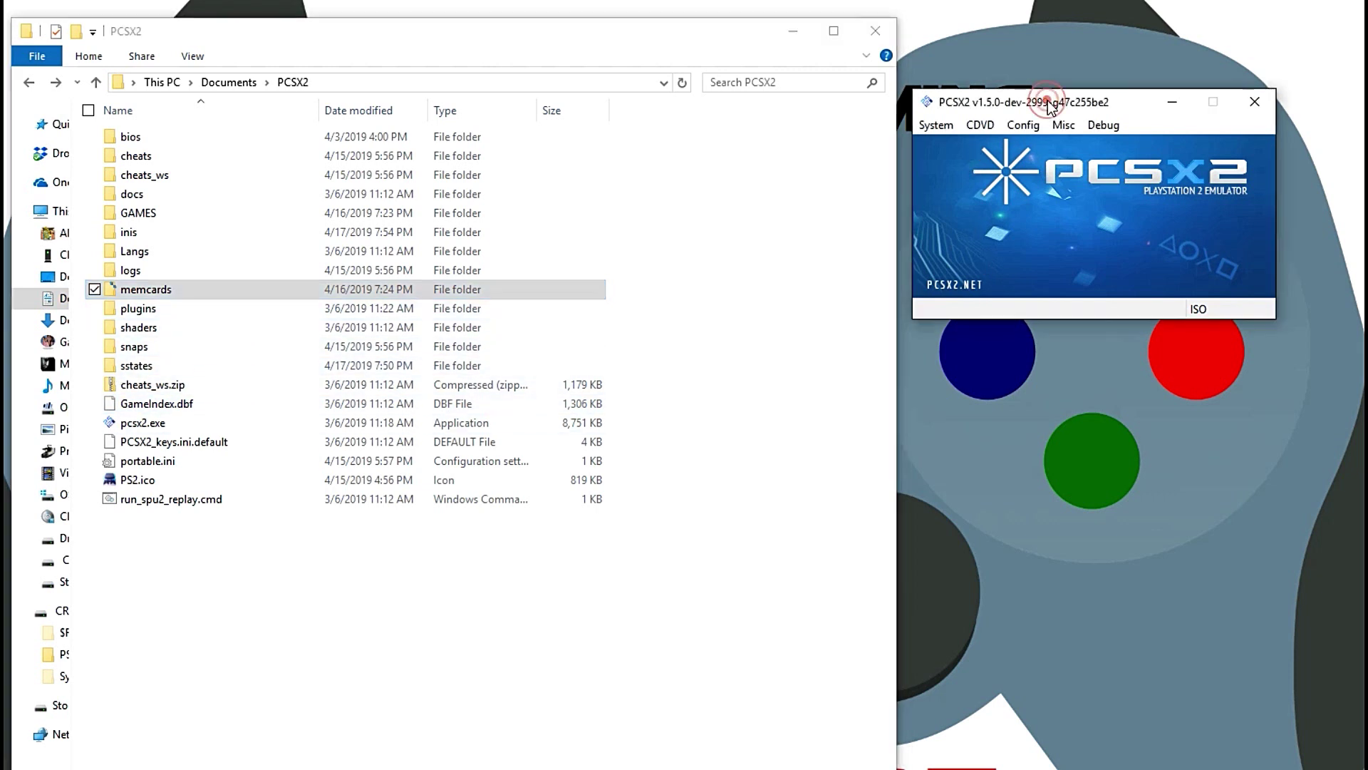
left_click(938, 129)
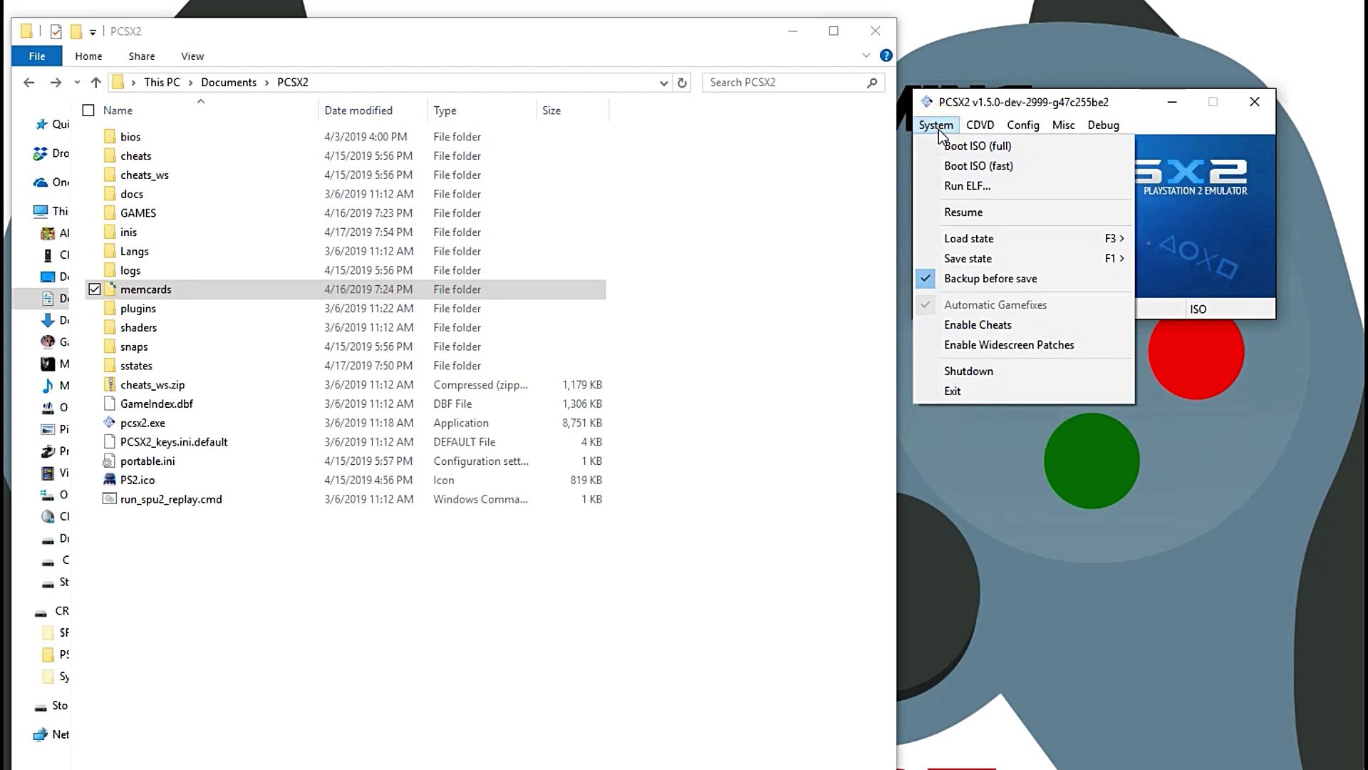
mouse_move(1008, 266)
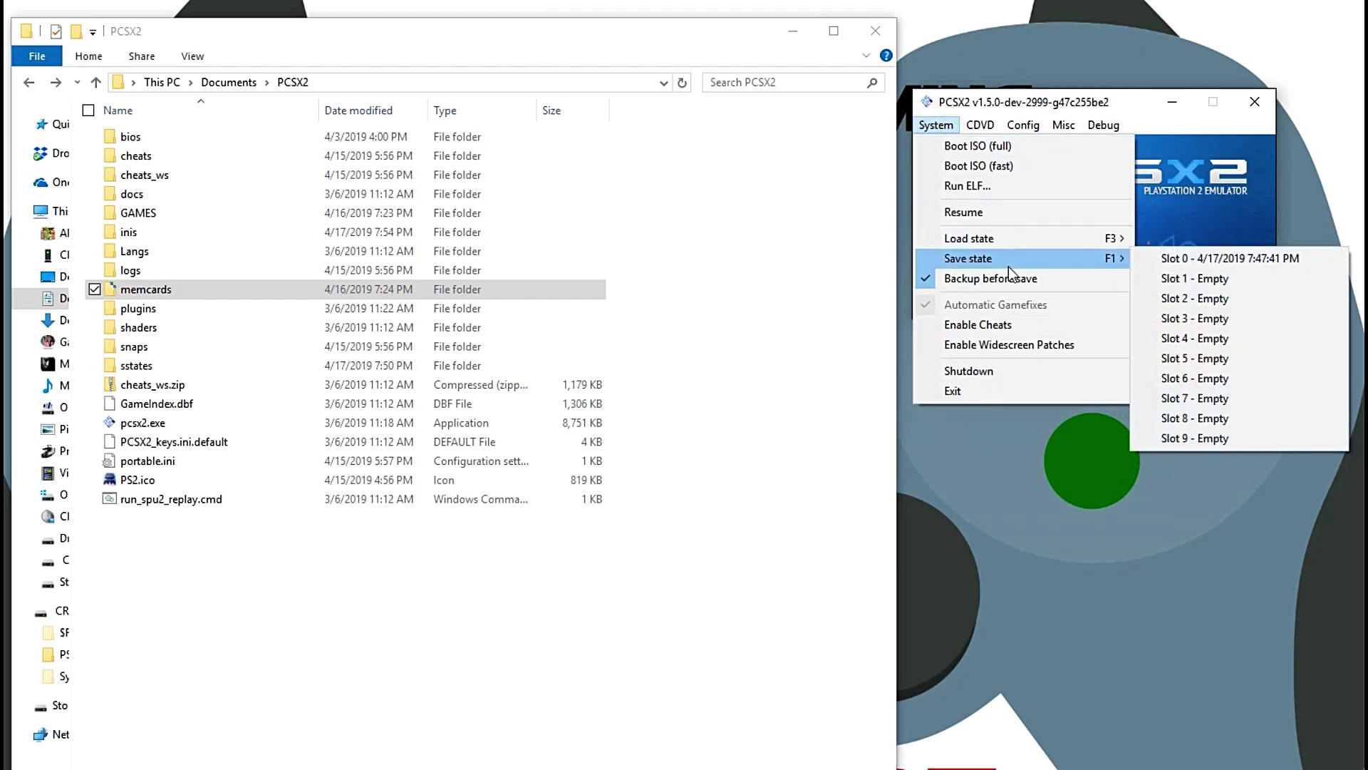
left_click(1126, 104)
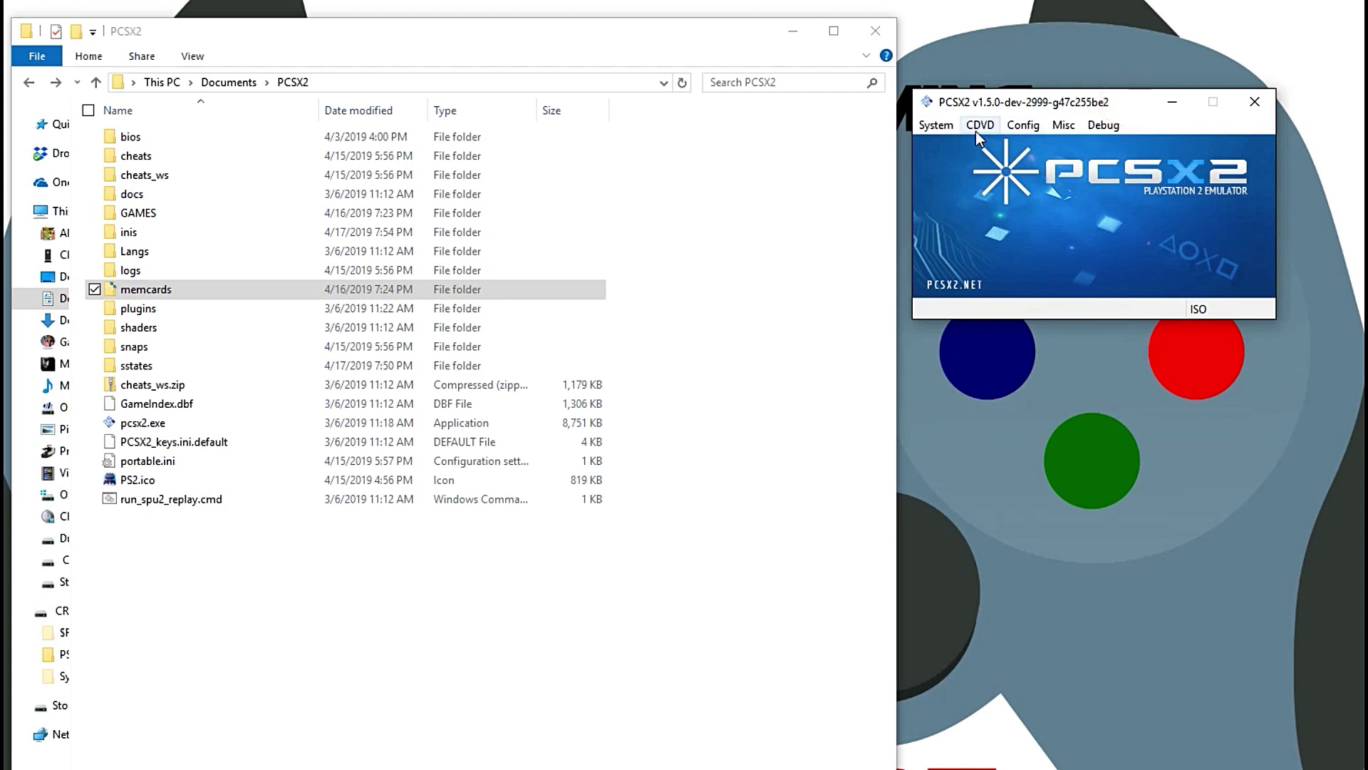
Step: Resume the game, save and reload its state in slot 0, and close the game window
left_click(936, 127)
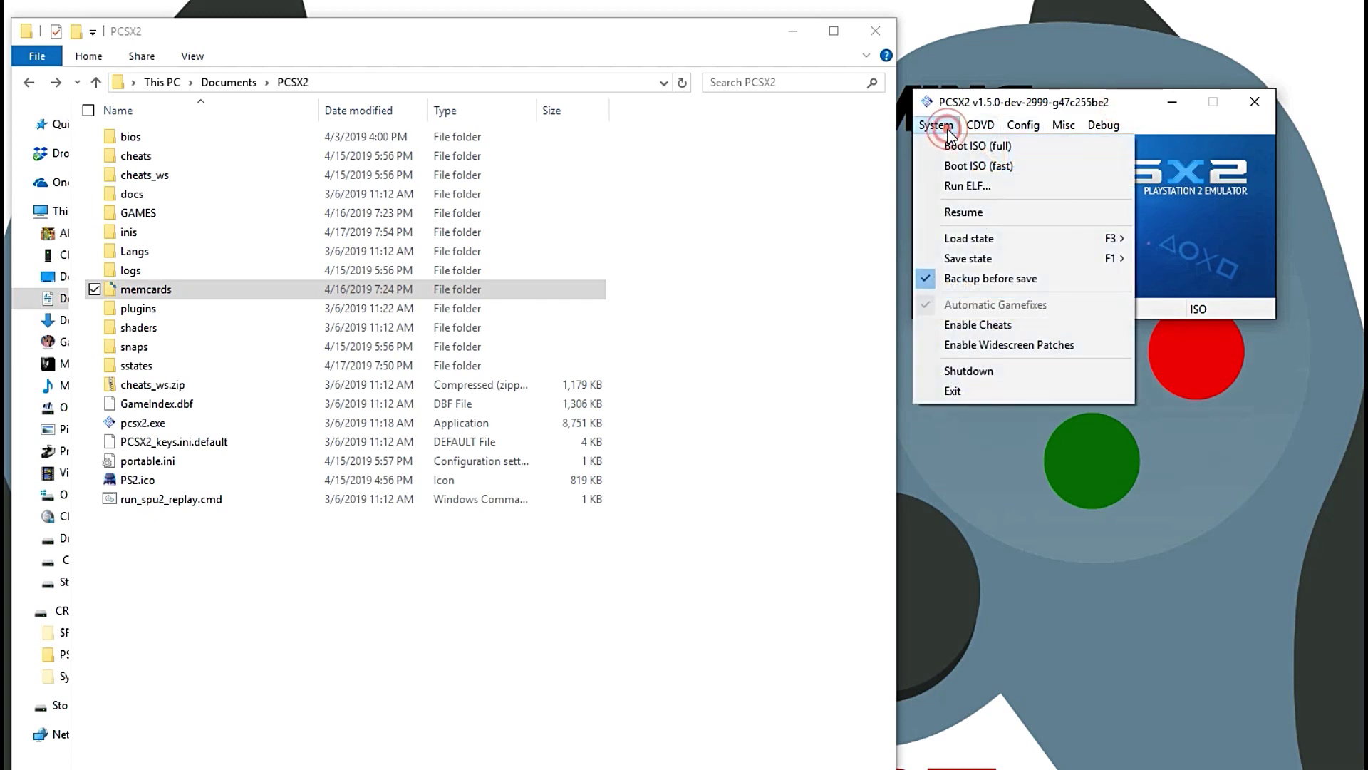
left_click(981, 213)
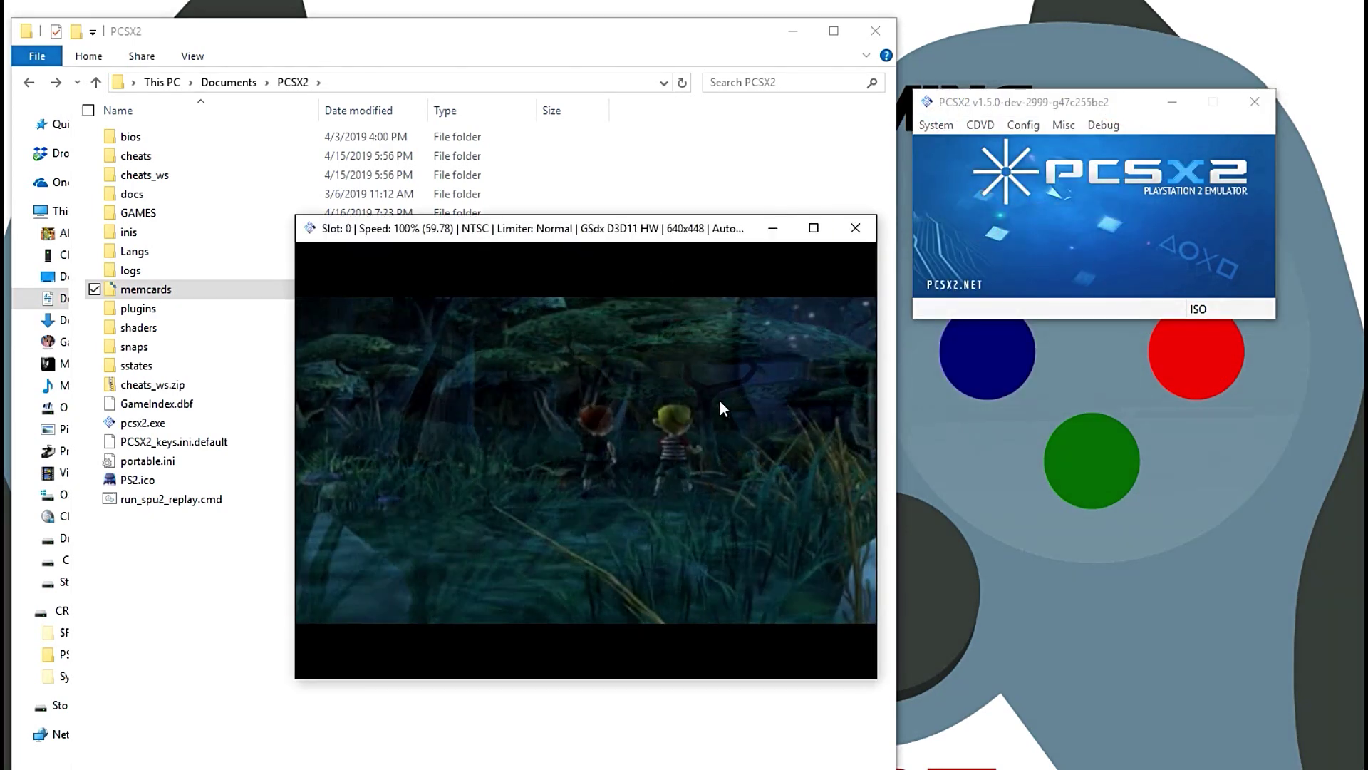
key("F1")
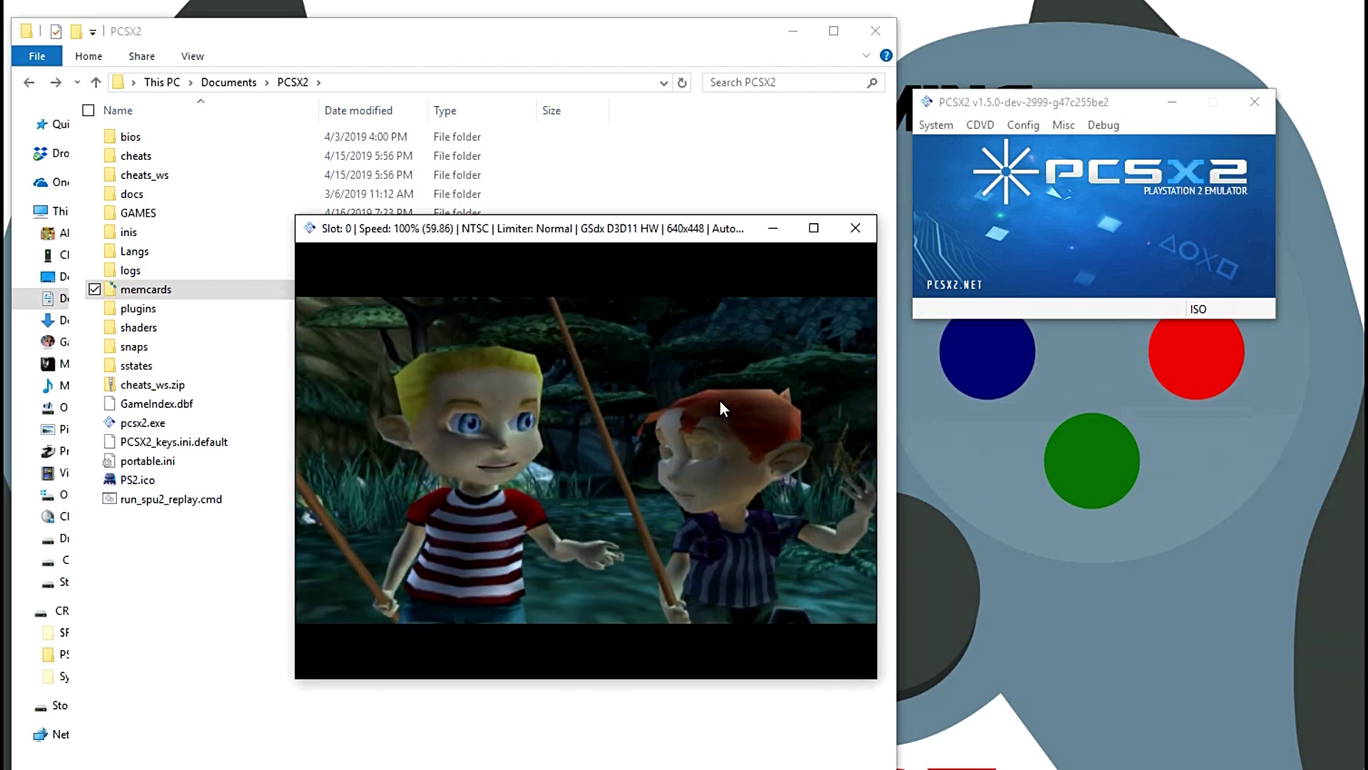
key("F3")
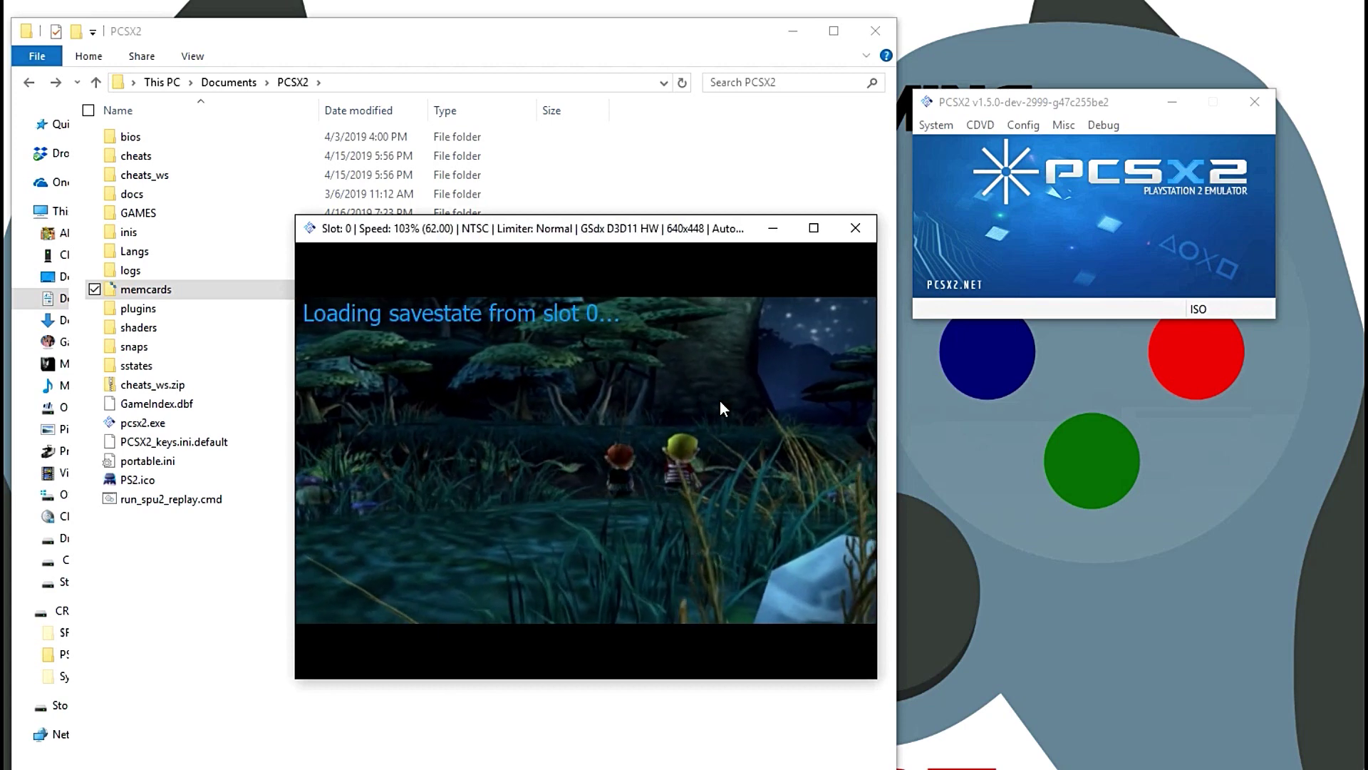
left_click(858, 234)
Step: View the save state file in the sstates folder and return to the PCSX2 folder
left_click(930, 127)
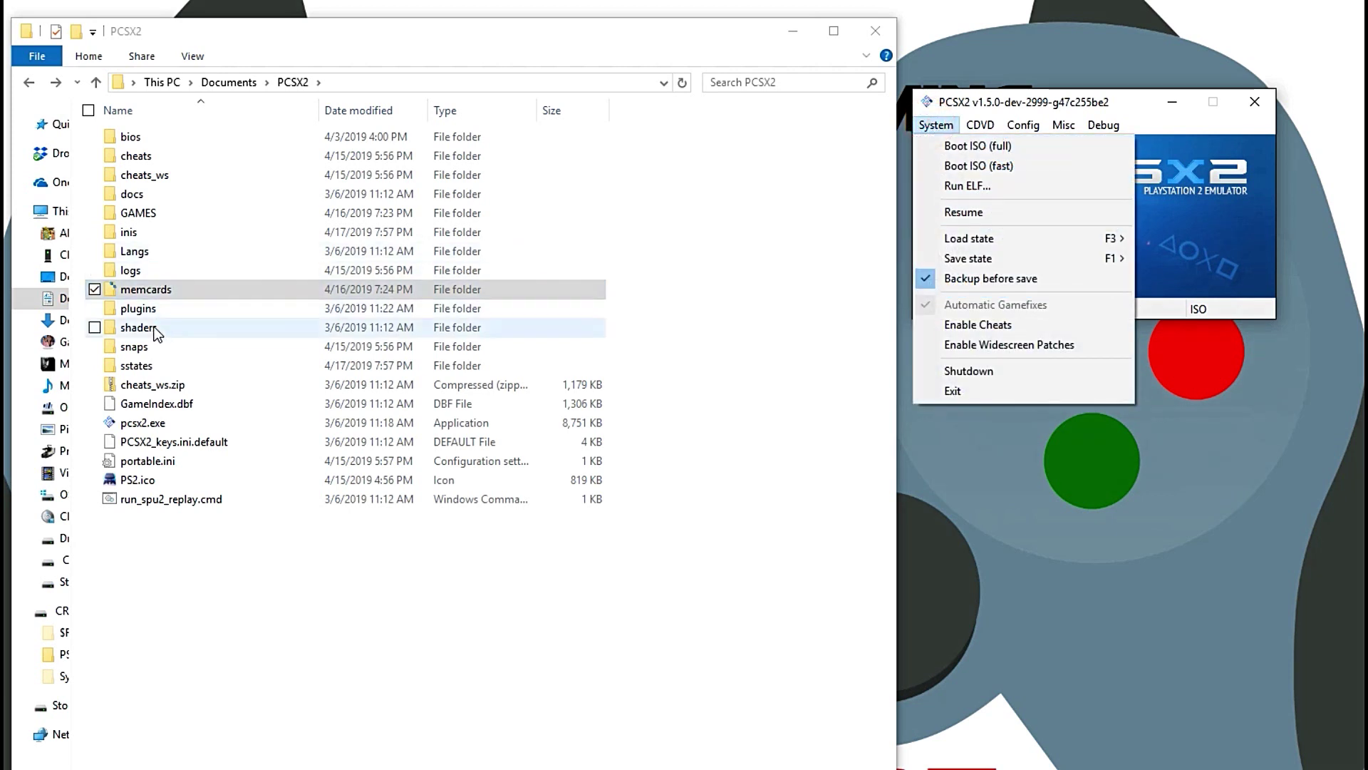
double_click(165, 365)
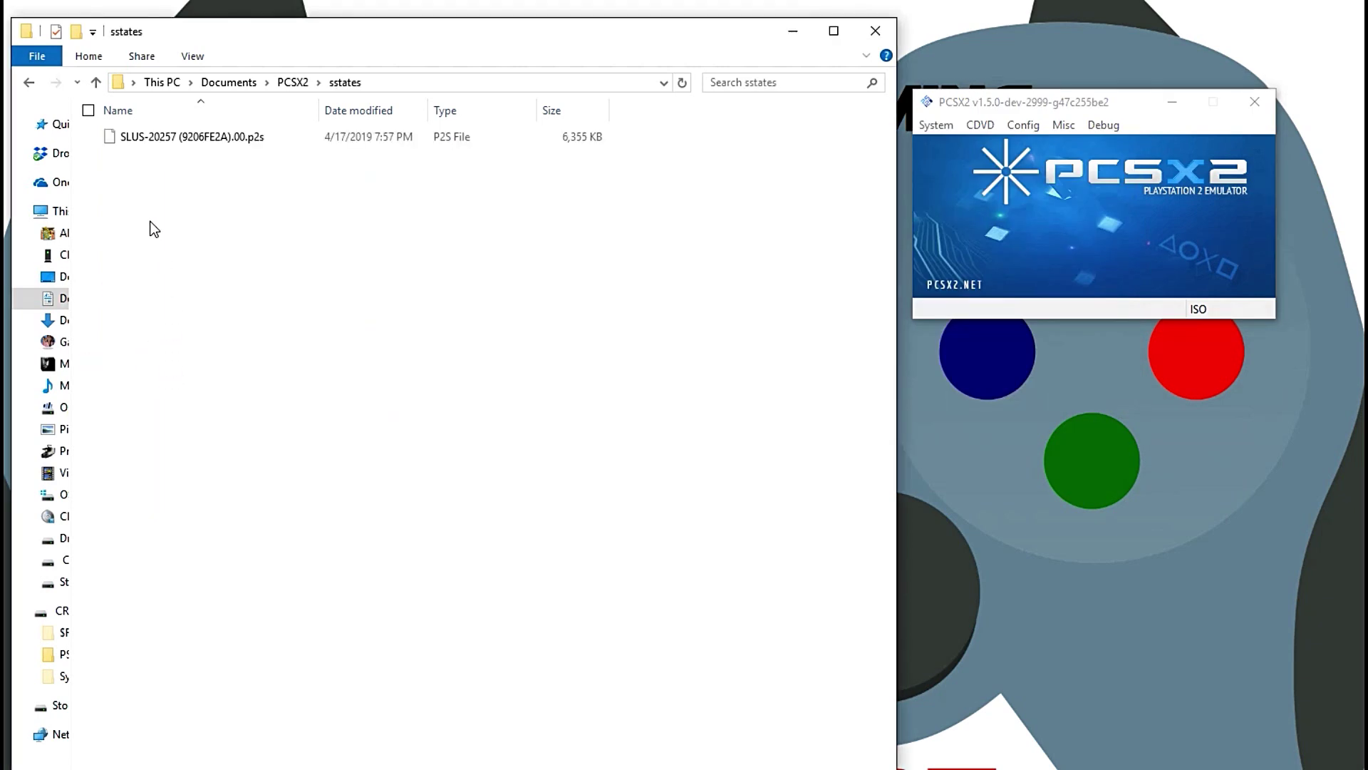
left_click(152, 138)
key("alt+Left")
Step: Examine the SPU2-X audio plugin settings, including volume and latency, and leave them without saving
left_click(1021, 125)
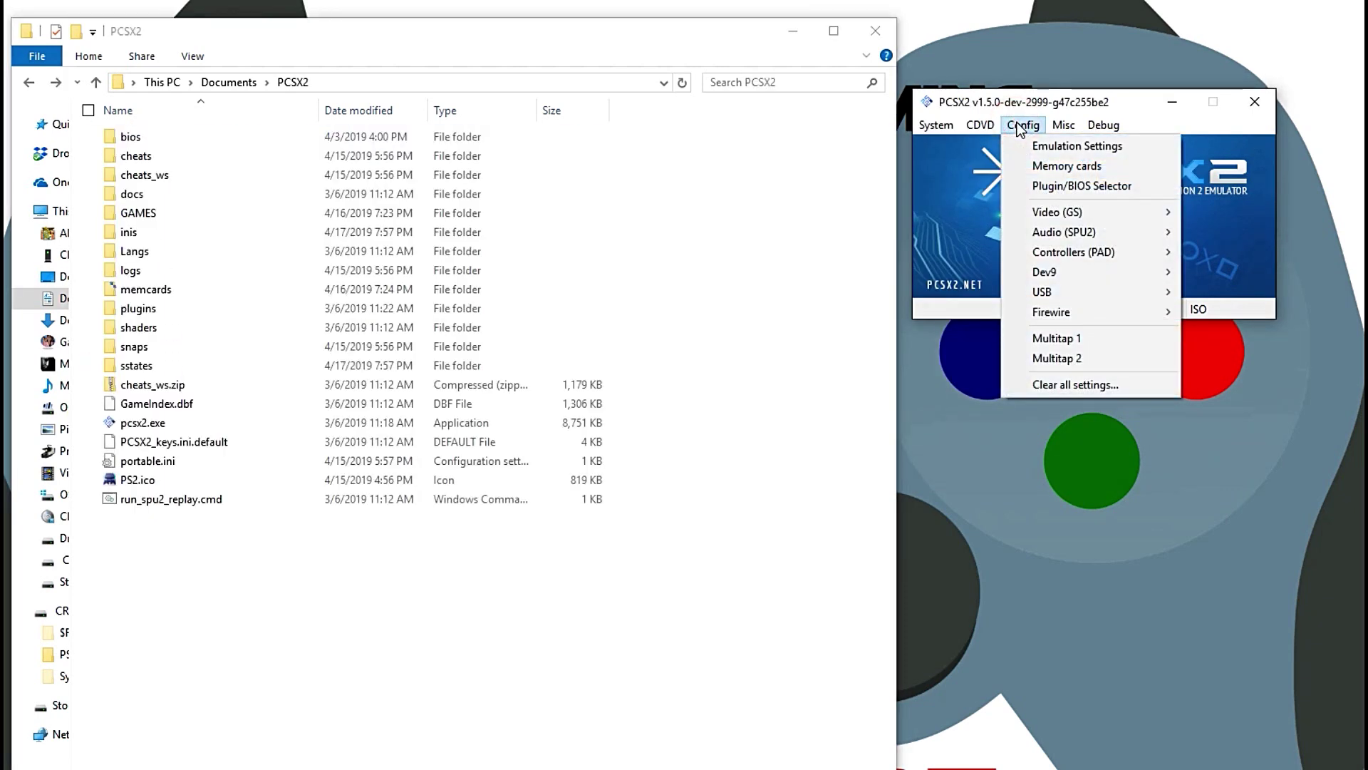
mouse_move(1050, 240)
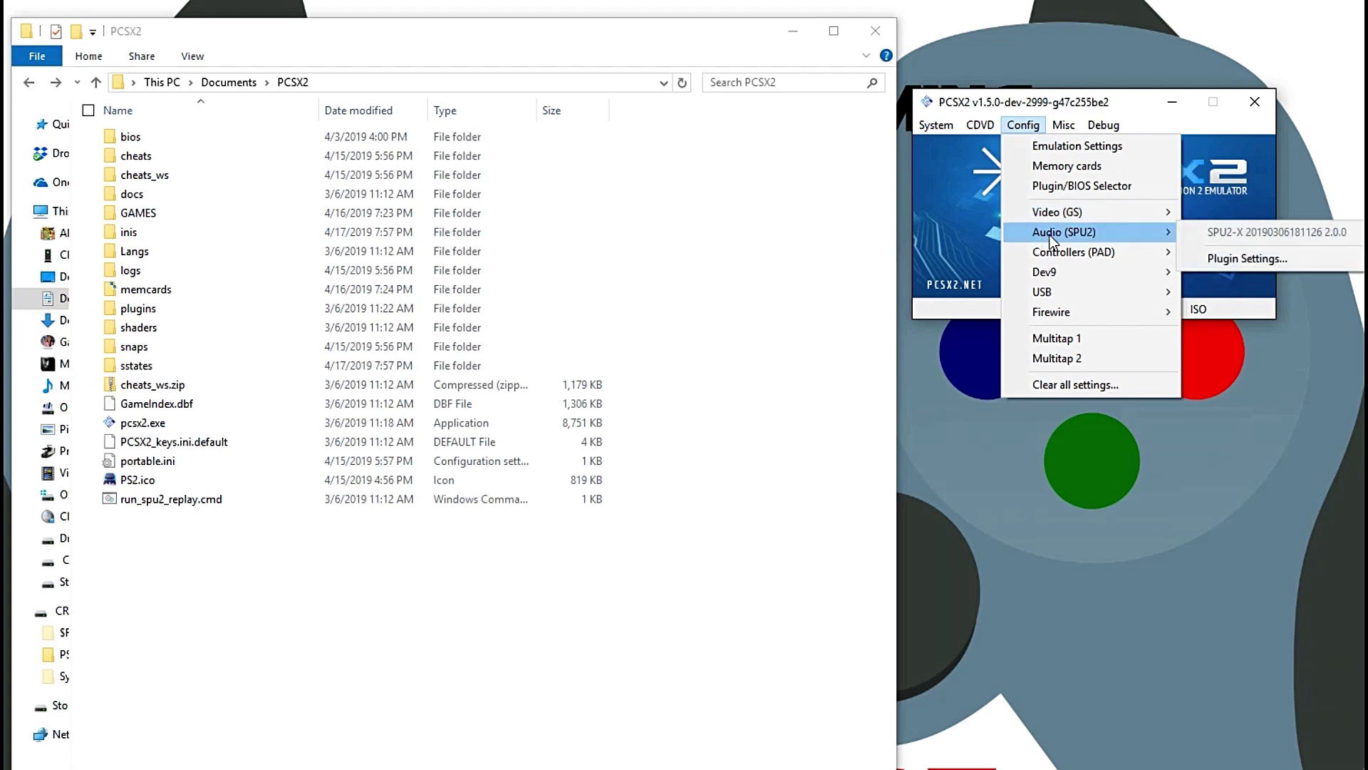
left_click(1197, 261)
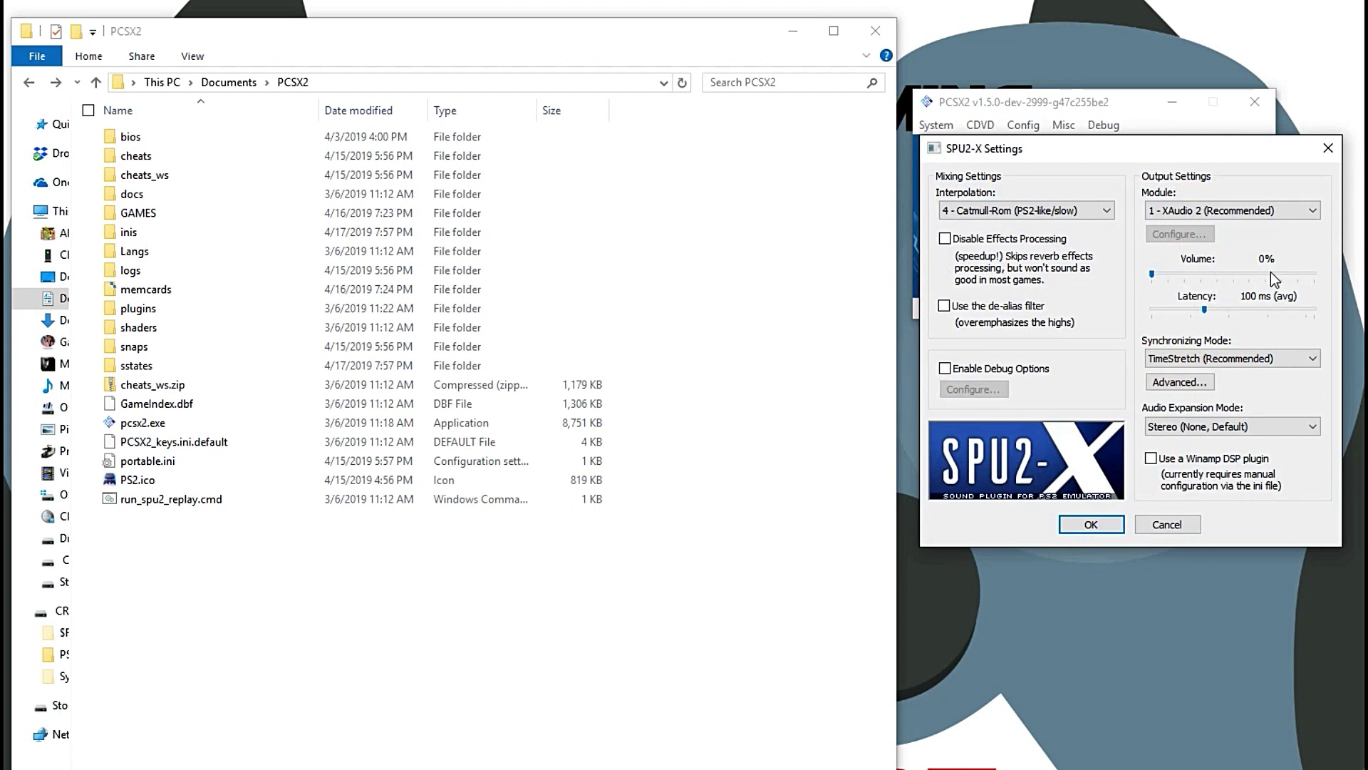
left_click_drag(1139, 148, 995, 148)
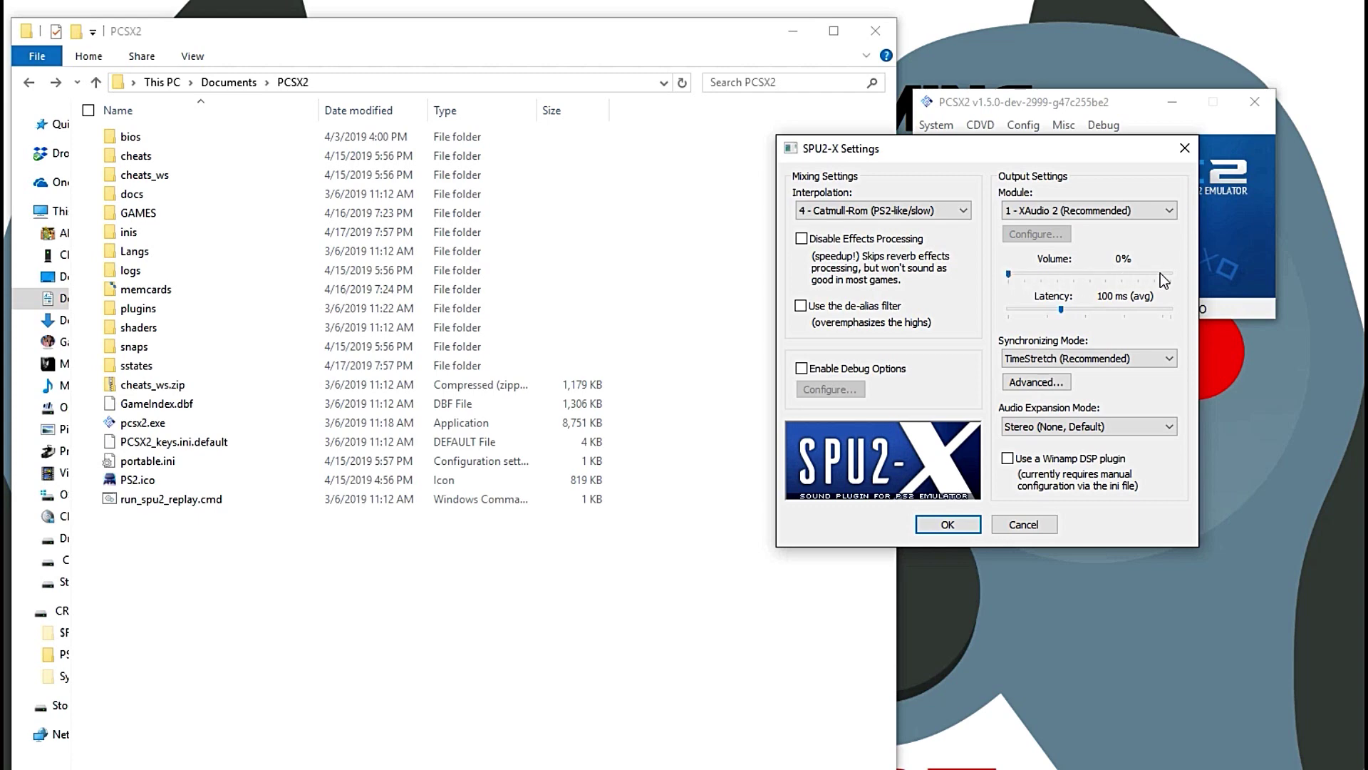
left_click(1037, 526)
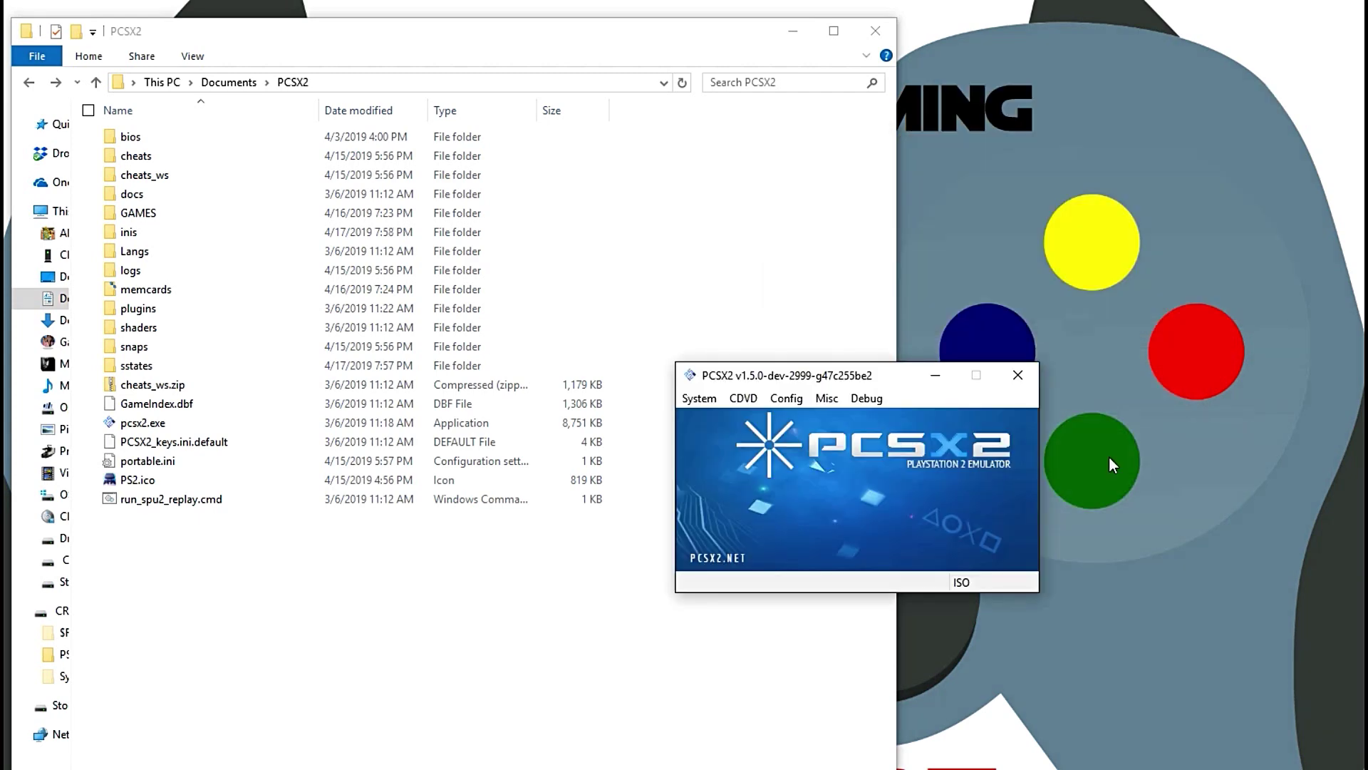
Step: Open the GSdx video plugin settings, review the renderer options and choose Direct3D 11 (Hardware)
left_click(784, 398)
mouse_move(824, 486)
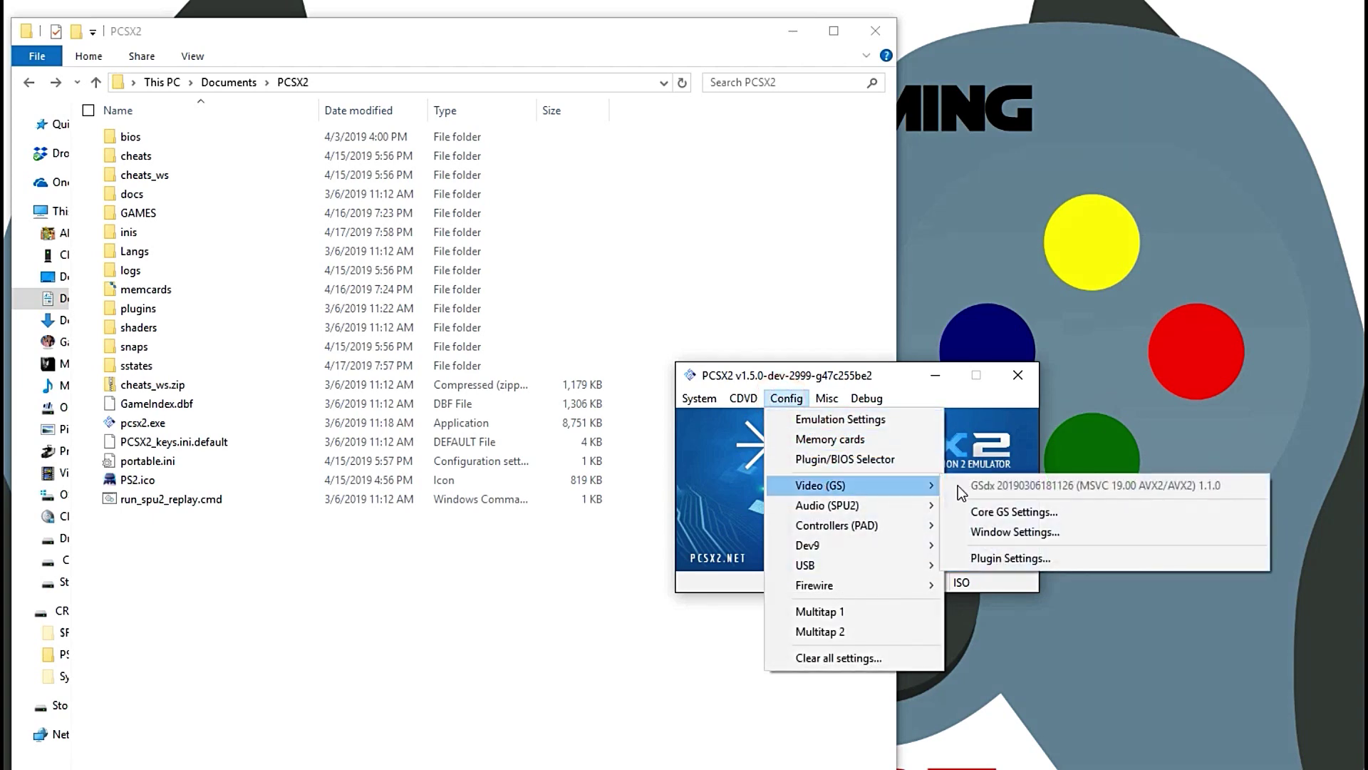
left_click(1003, 557)
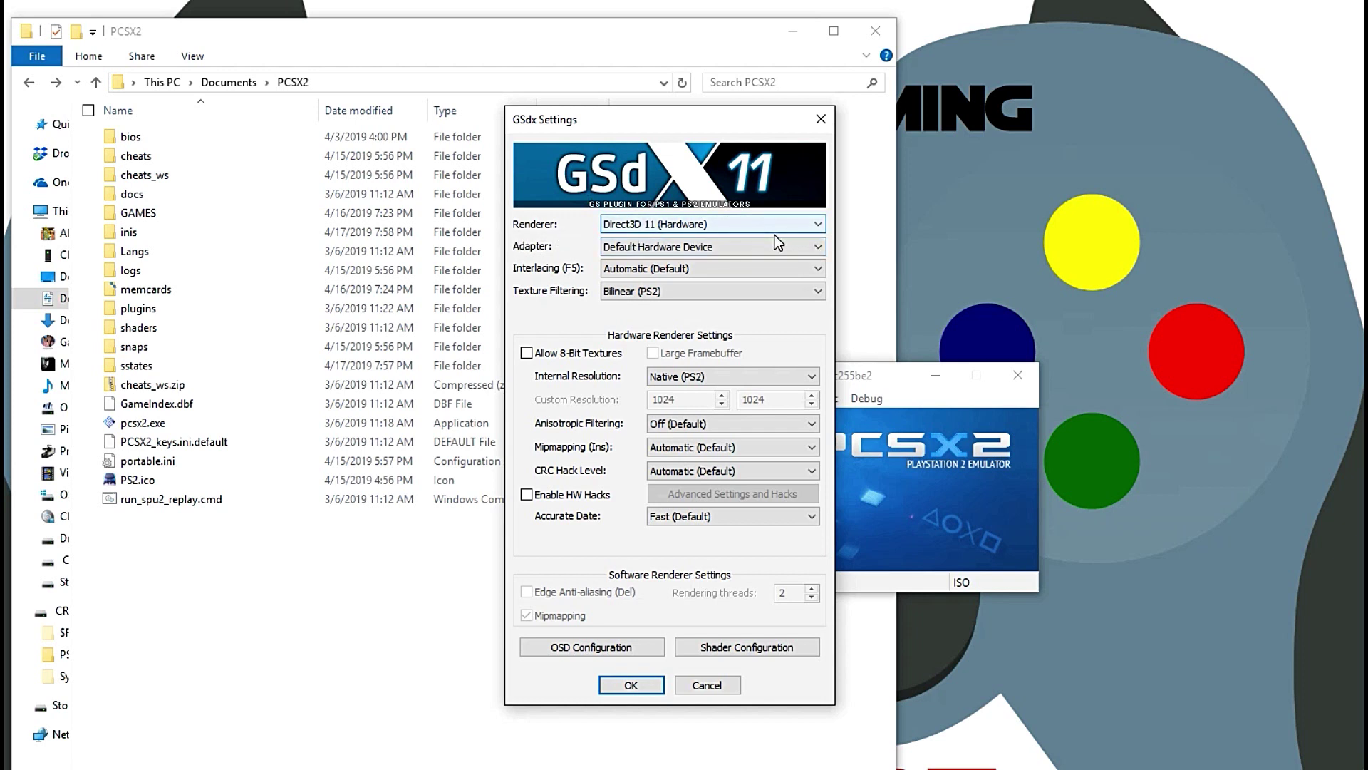
left_click(798, 230)
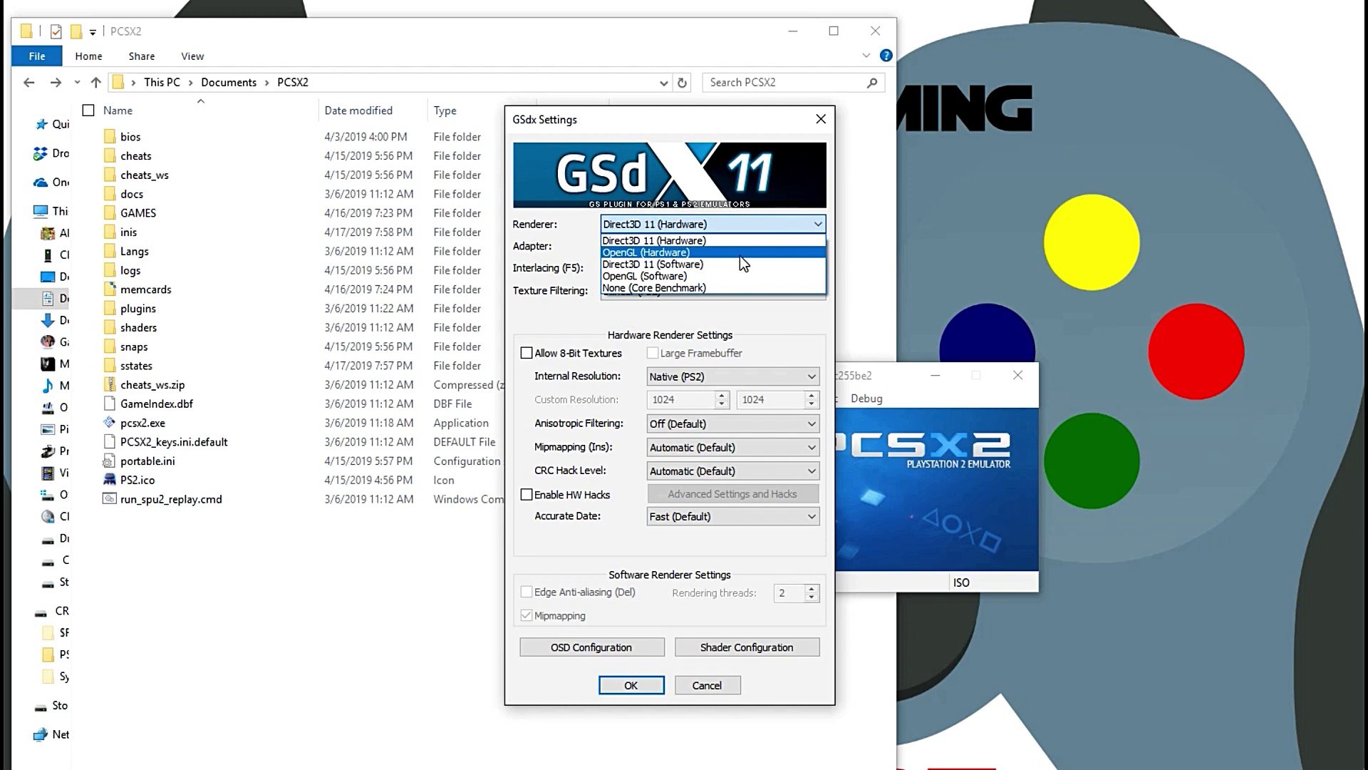
left_click(684, 240)
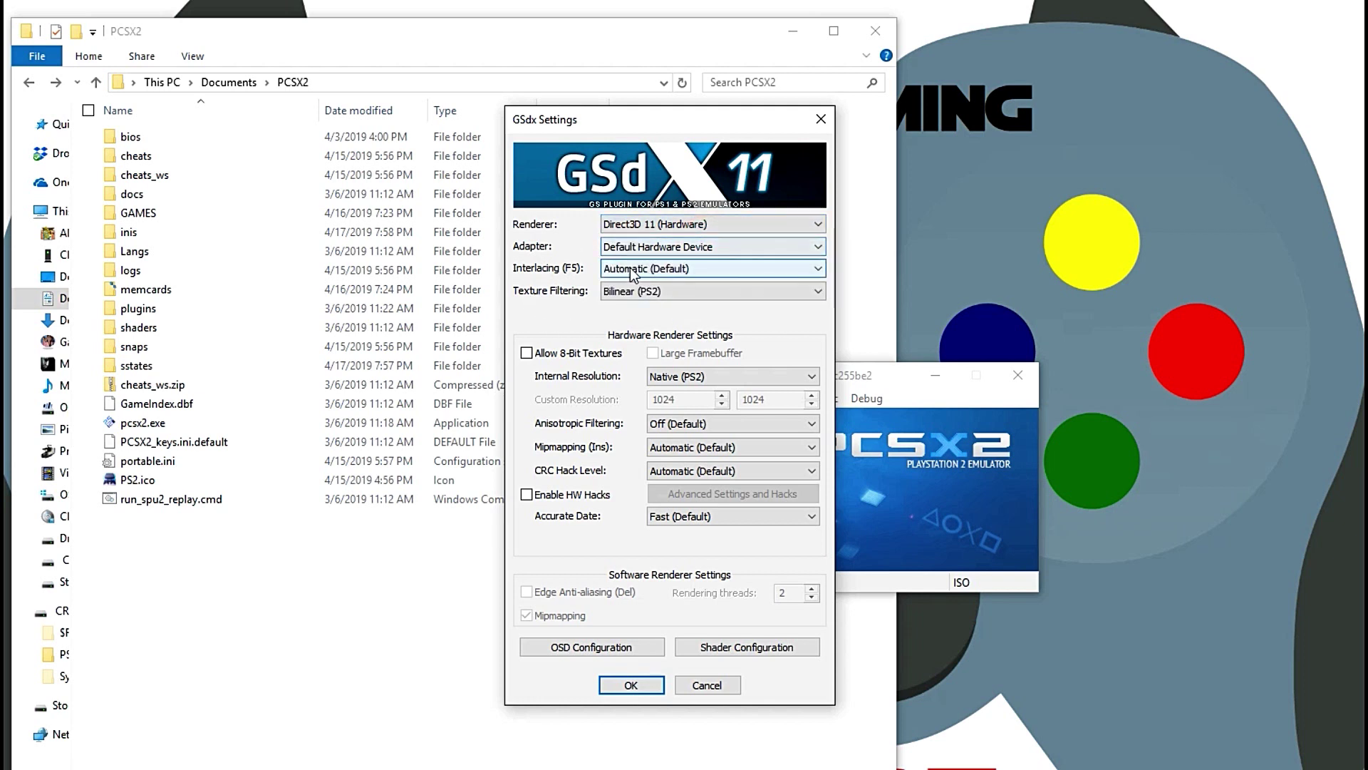
Step: Set the GSdx adapter to Default Hardware Device and the texture filtering to Bilinear (PS2)
left_click(677, 247)
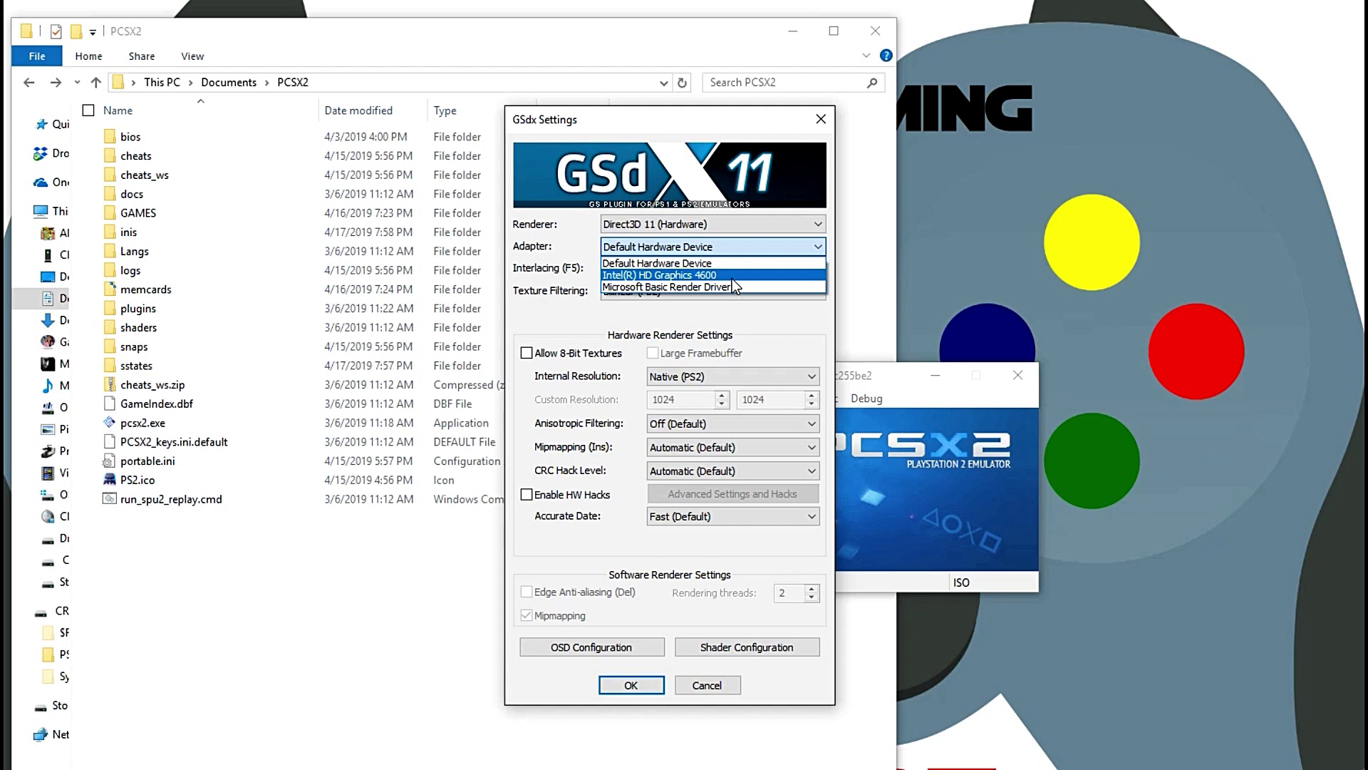
left_click(681, 264)
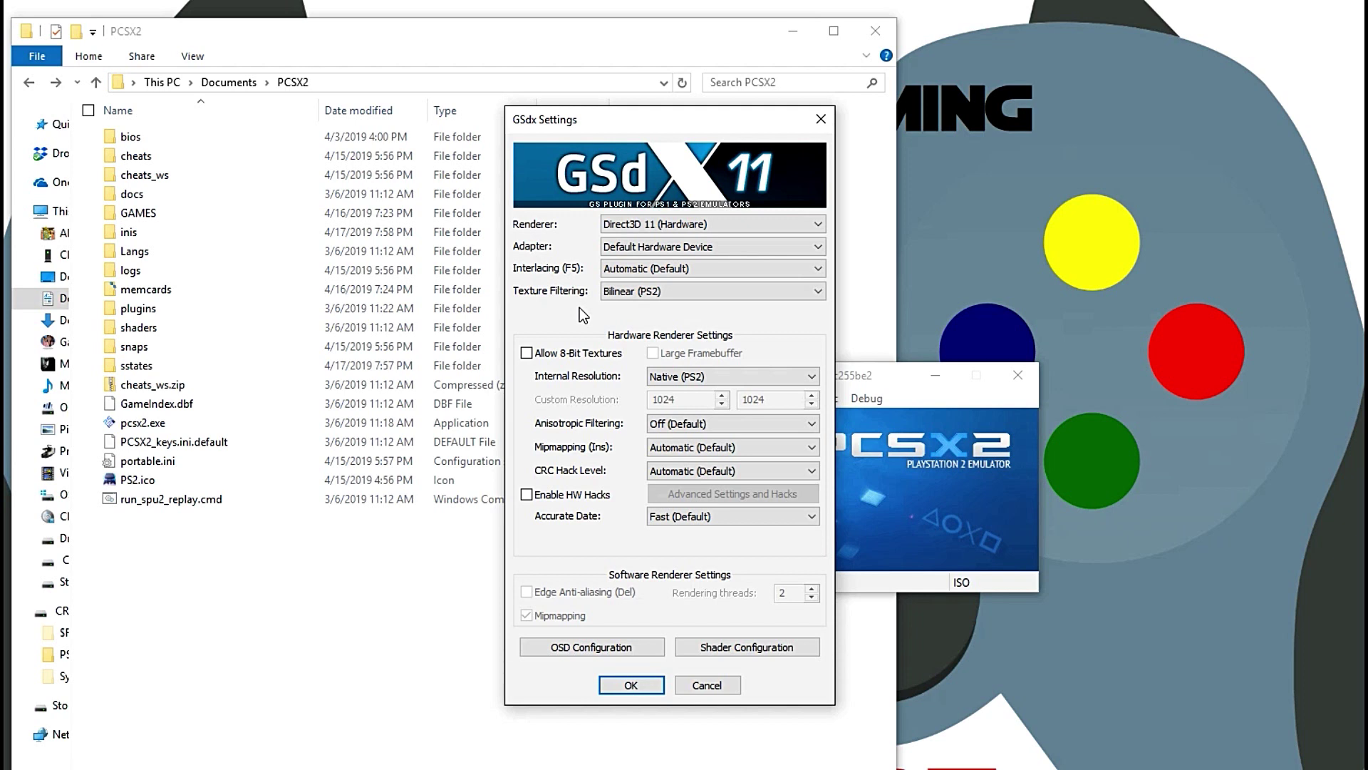
left_click(712, 297)
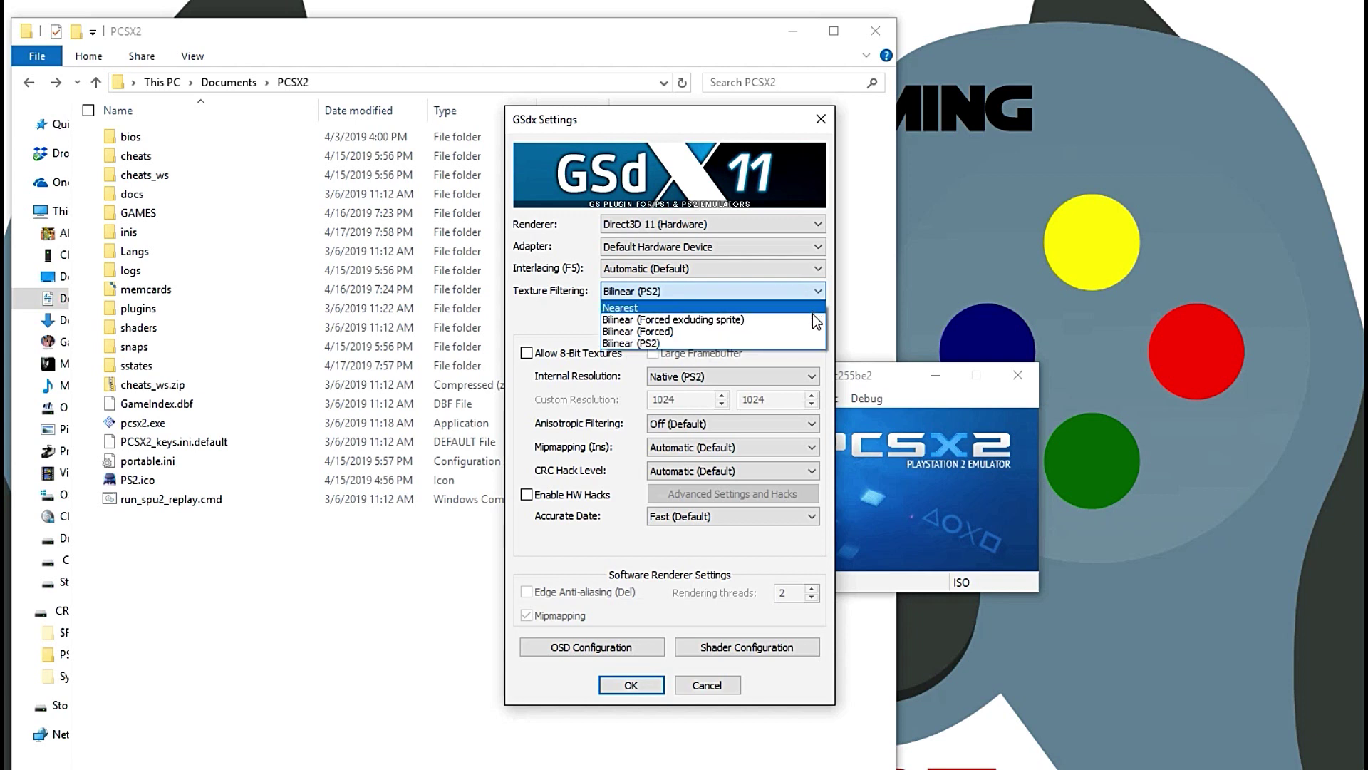
left_click(651, 344)
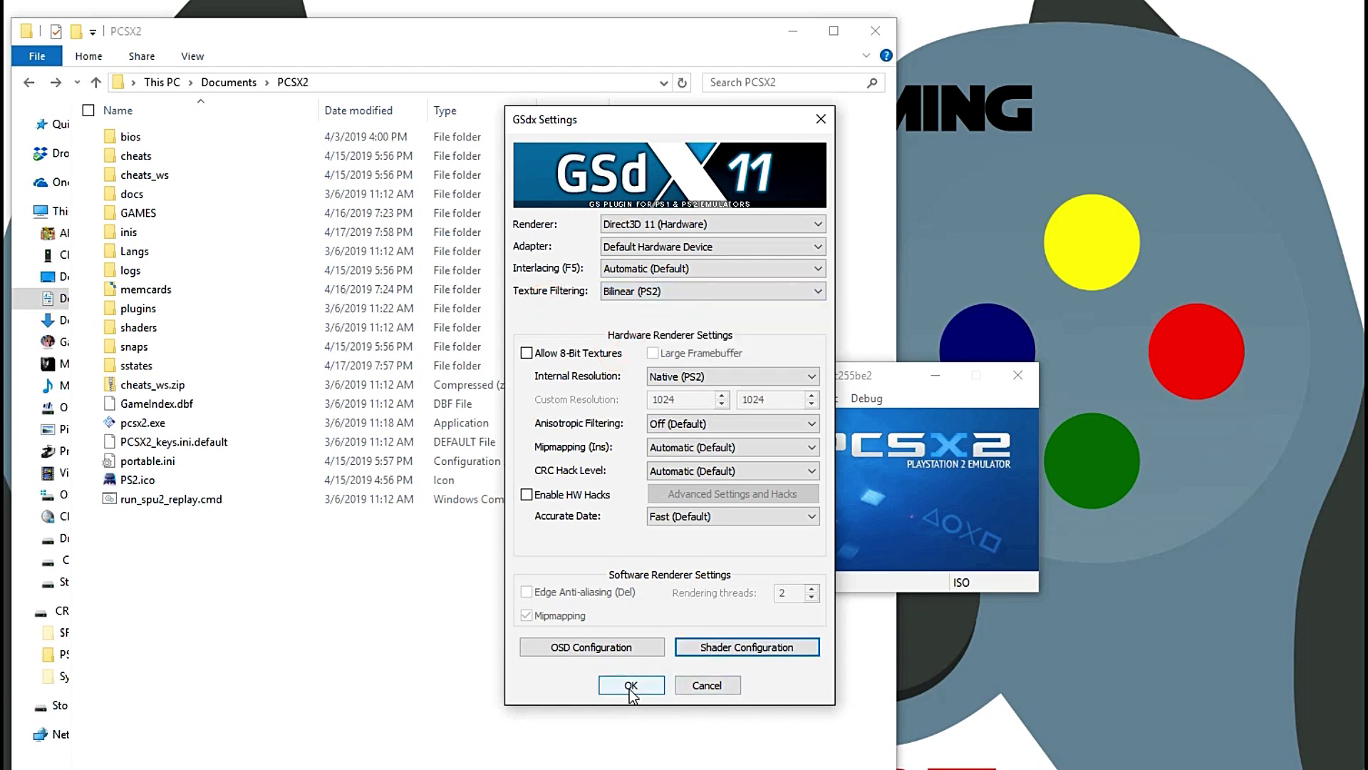
Step: Examine the GSdx shader configuration options and leave them without saving
left_click(722, 652)
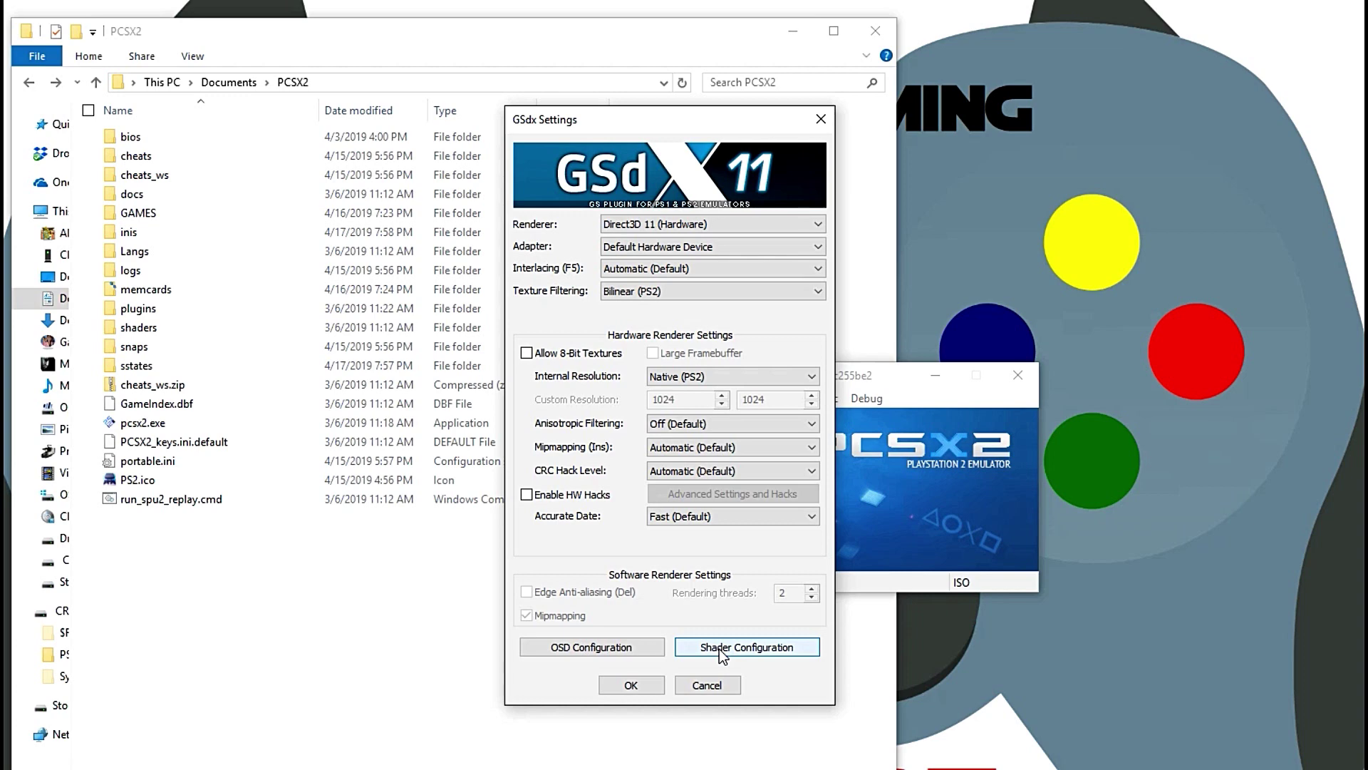
left_click(720, 648)
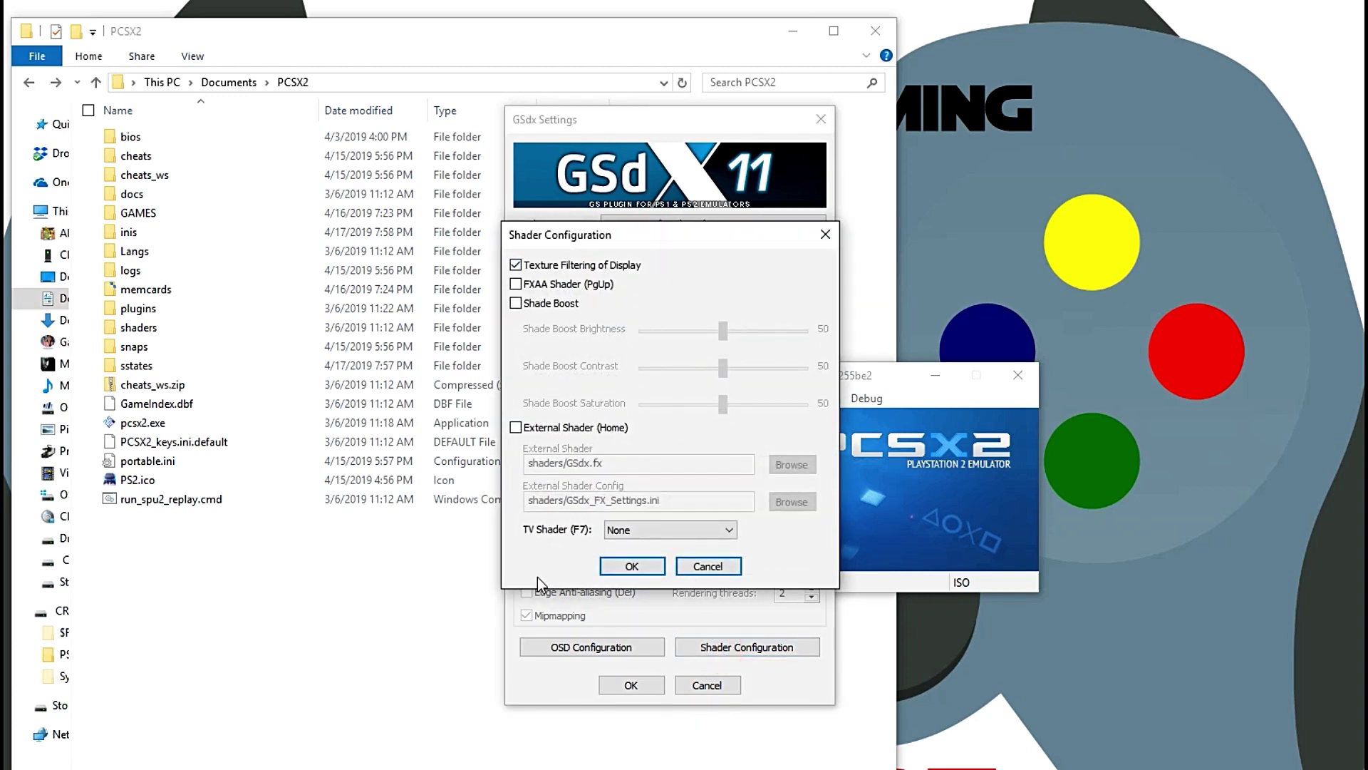
left_click(708, 566)
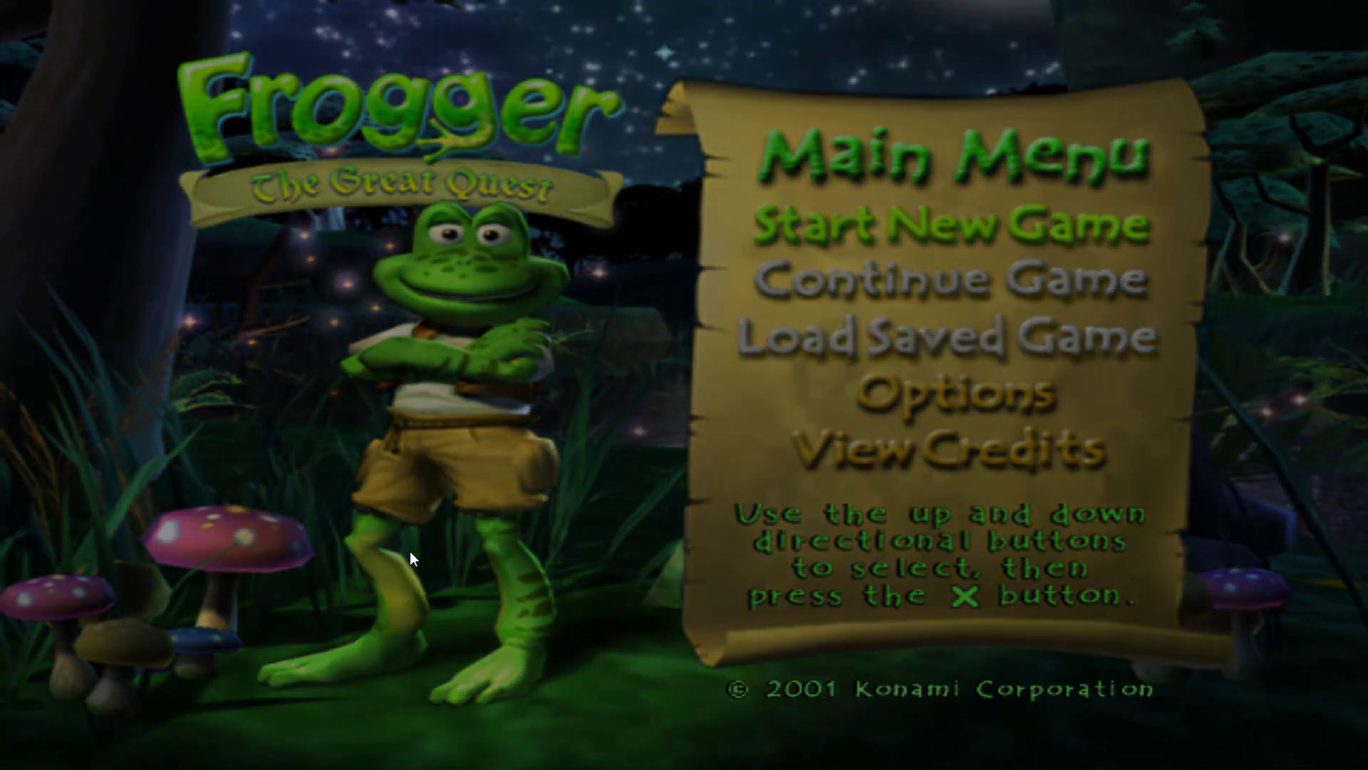
Step: Start a new Frogger game and advance the name-entry cursor past the last letter of FROGGER
key("Return")
key("Right")
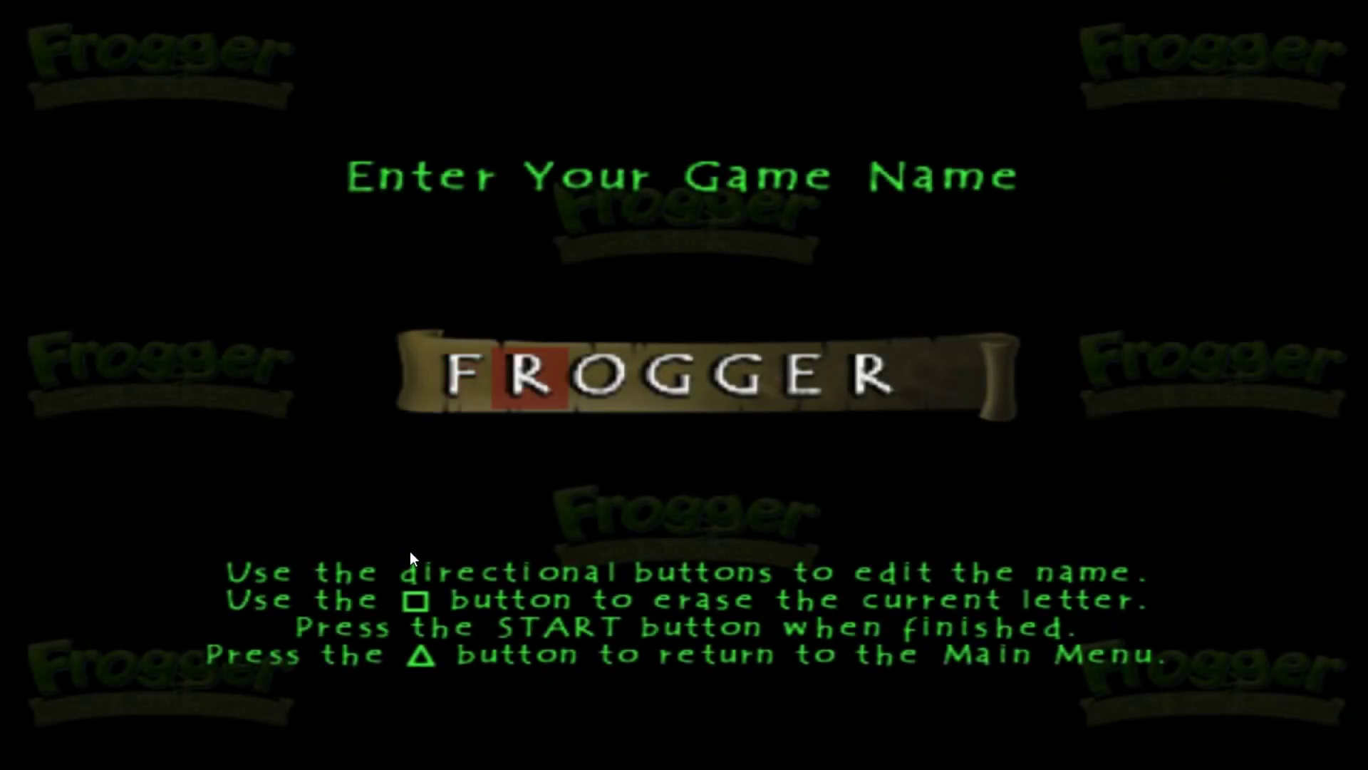
key("Right")
key("Right")
key("Right")
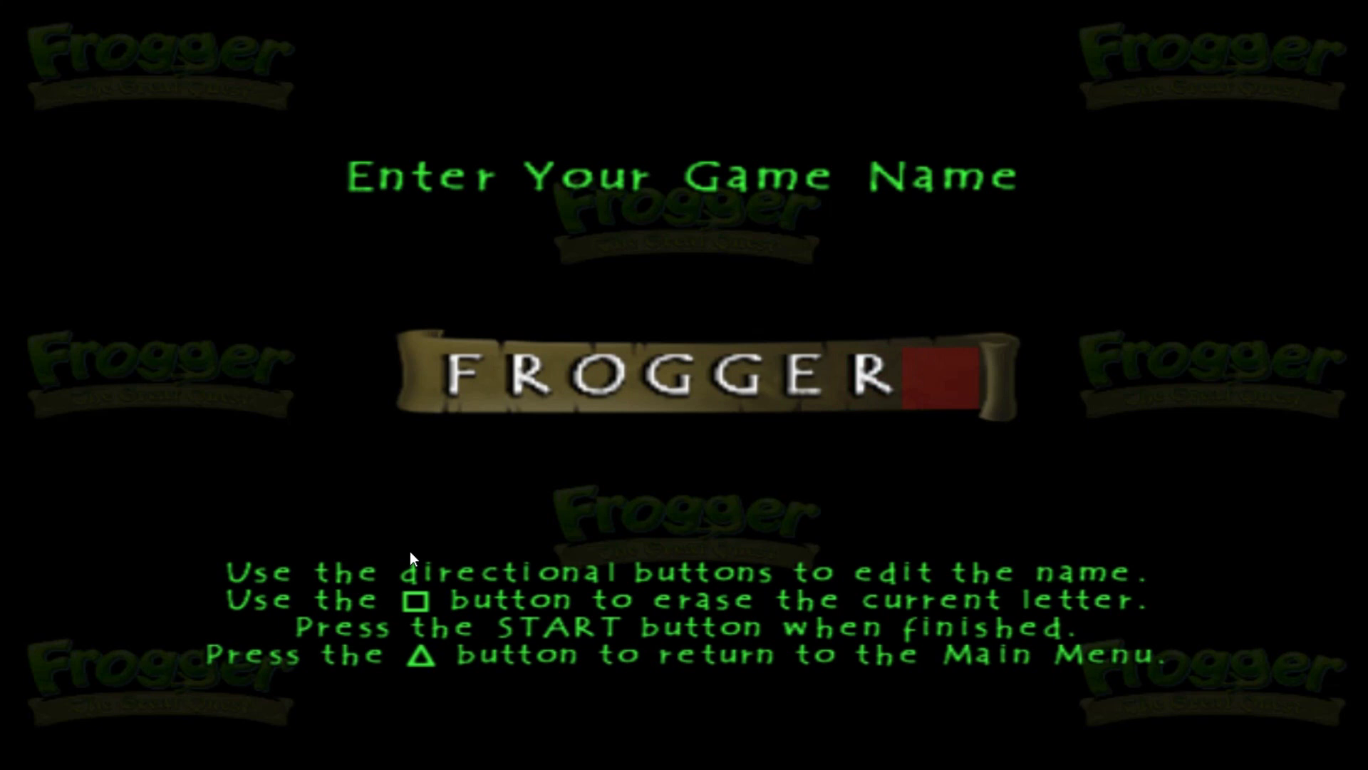